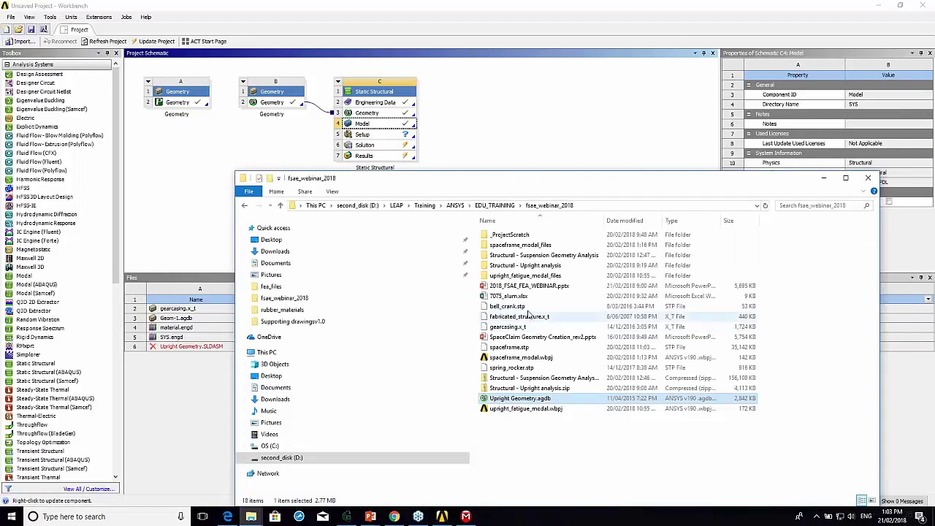
Import bell_crank.stp as Geometry system D and edit cell D2 in SpaceClaim.
left_click_drag(516, 306, 494, 98)
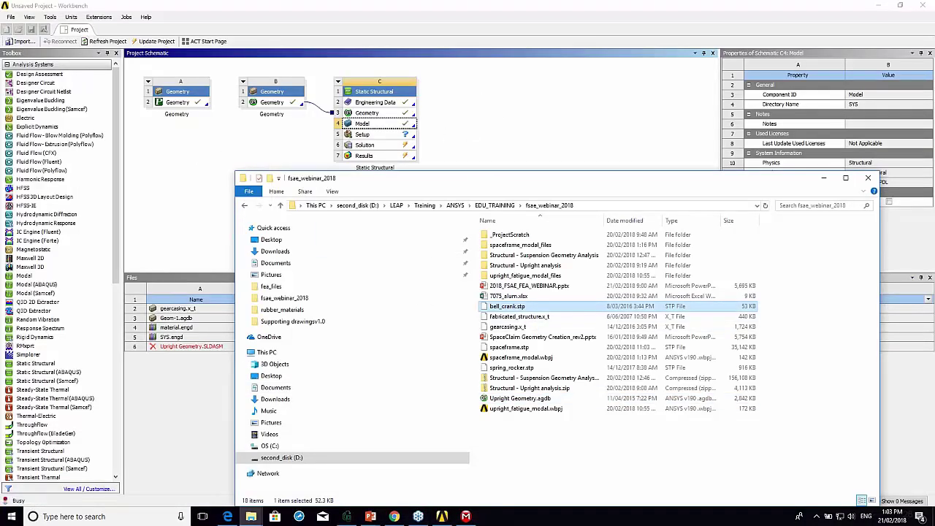
left_click_drag(716, 182, 611, 224)
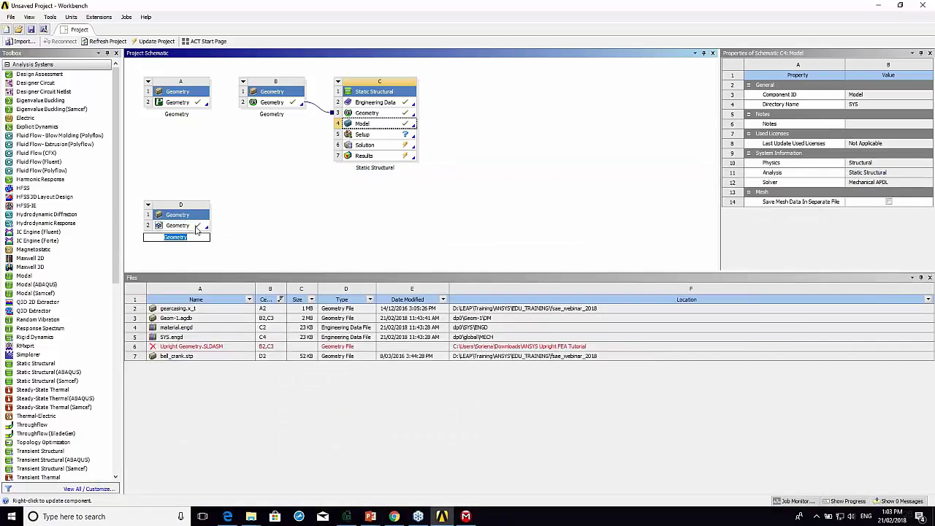
left_click(196, 228)
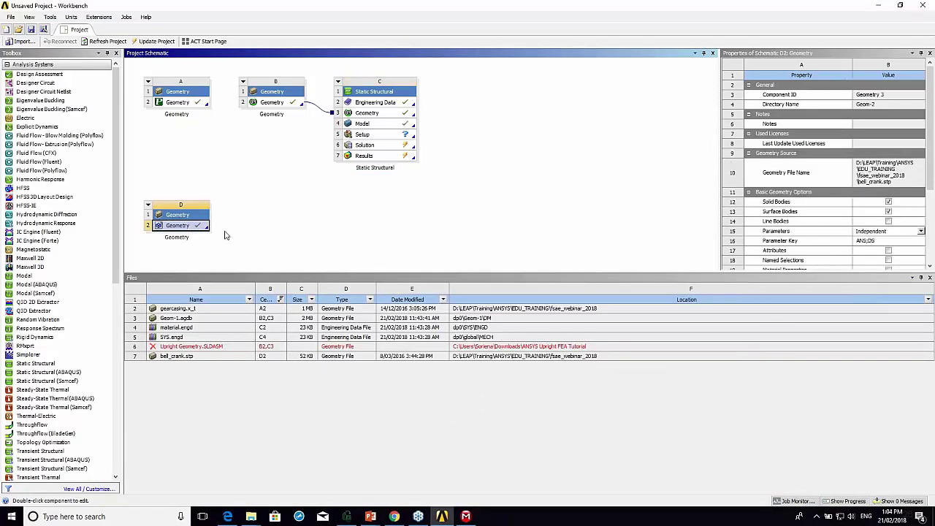
right_click(225, 235)
left_click(226, 233)
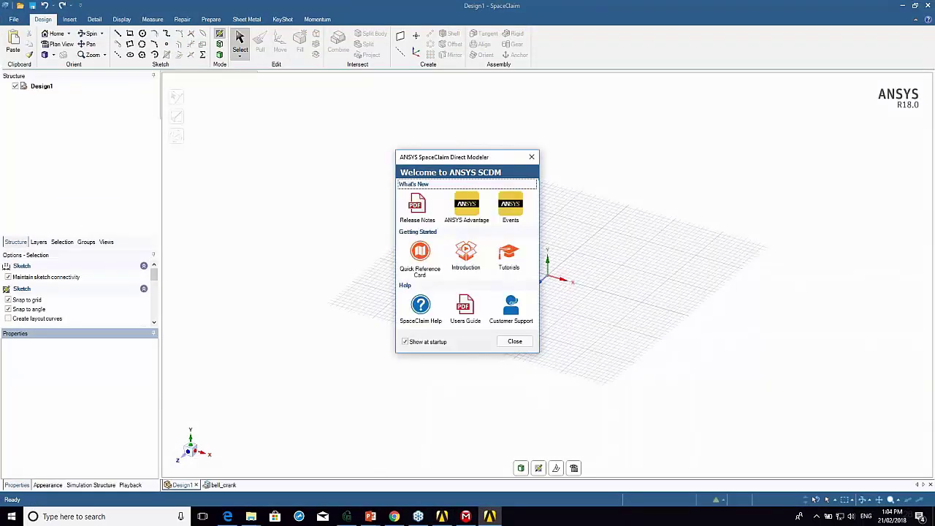
Expand Component1, Component2 and Component3 in the Structure tree and identify each body.
left_click(515, 343)
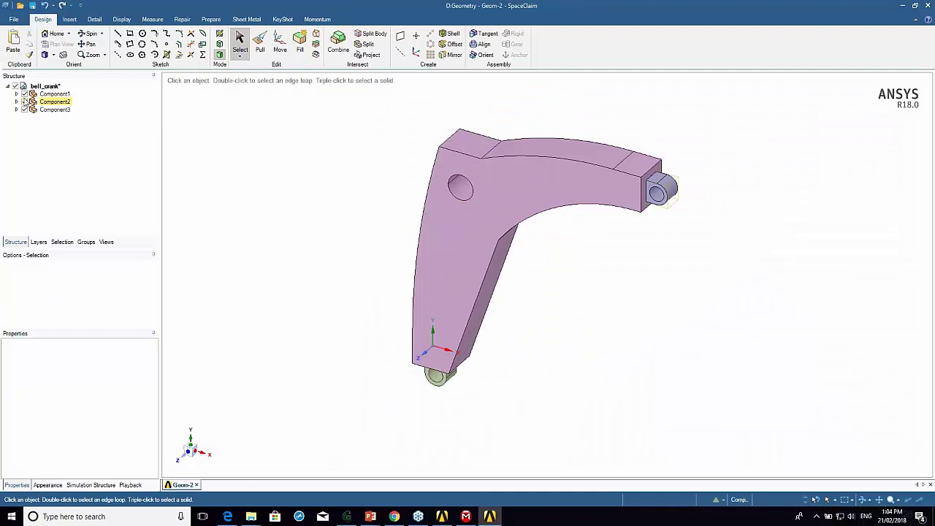
left_click(16, 95)
left_click(17, 110)
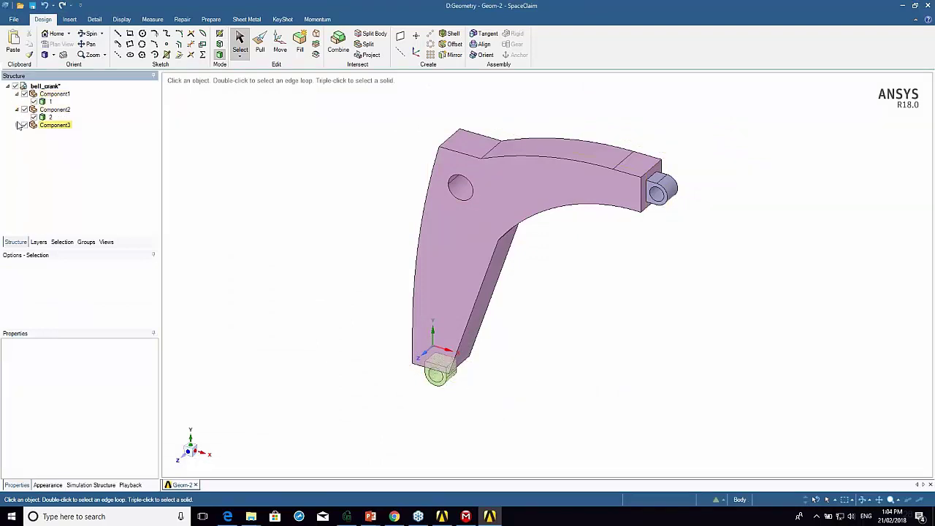
left_click(16, 125)
middle_click_drag(473, 244, 395, 253)
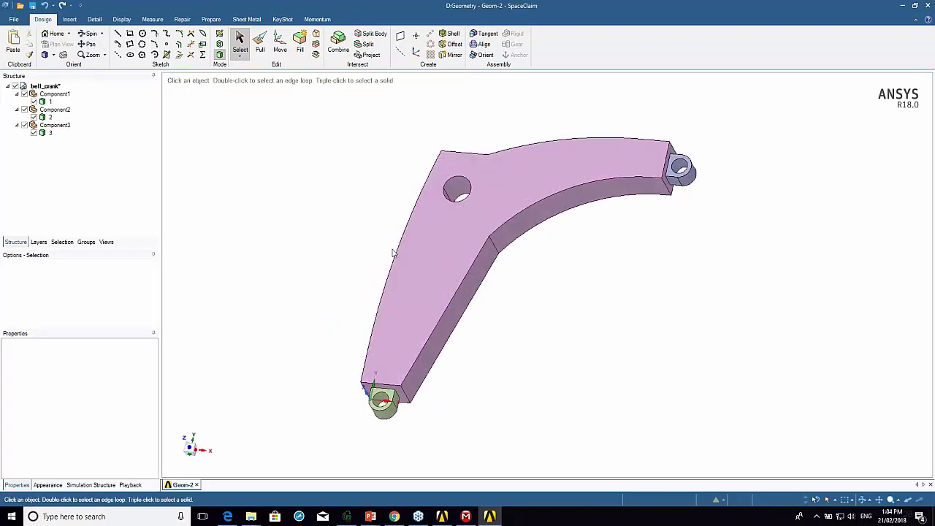
left_click(49, 101)
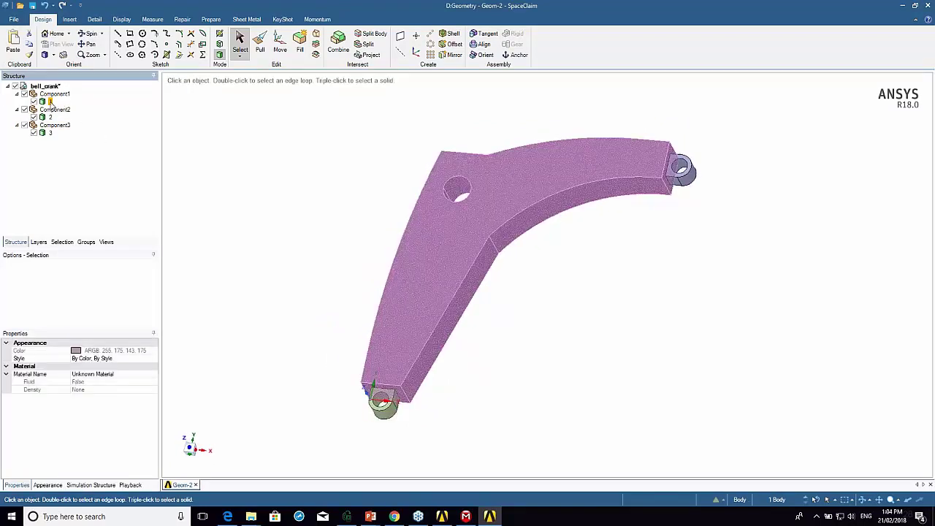
left_click(49, 133)
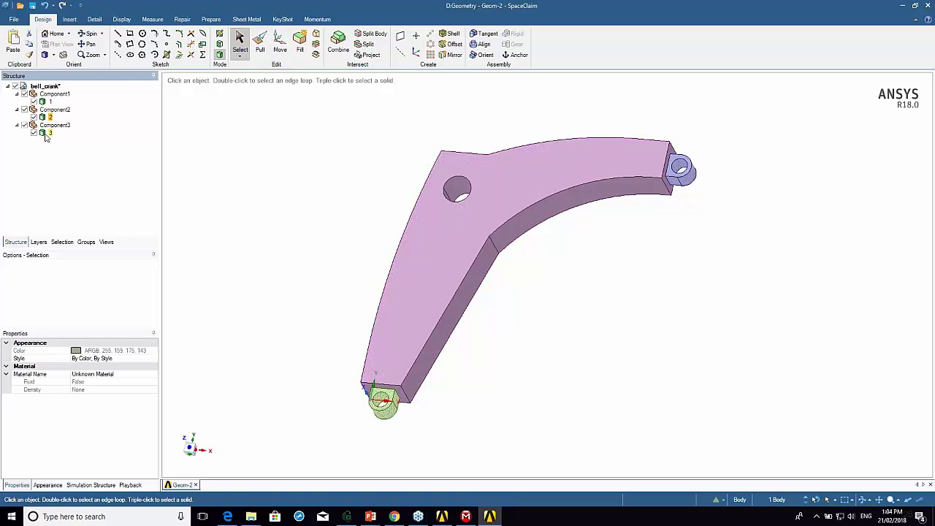
Rename bodies 1, 2 and 3 to bell_crank, load_lug and spring_lug, then save.
left_click(42, 102)
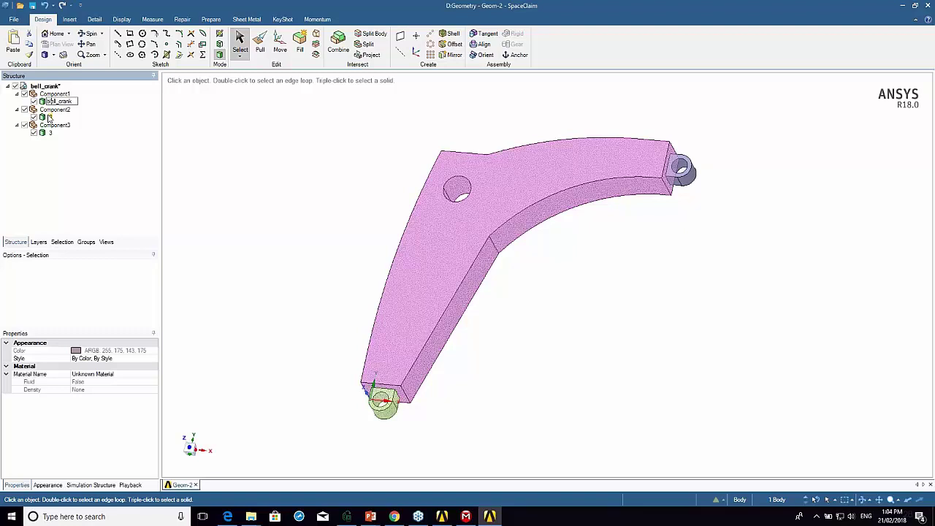
key("ctrl")
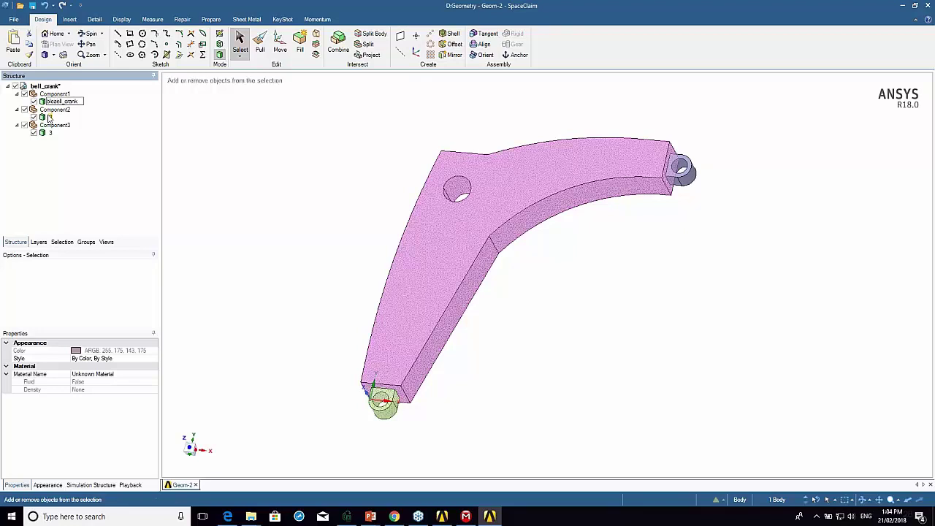
left_click(49, 117)
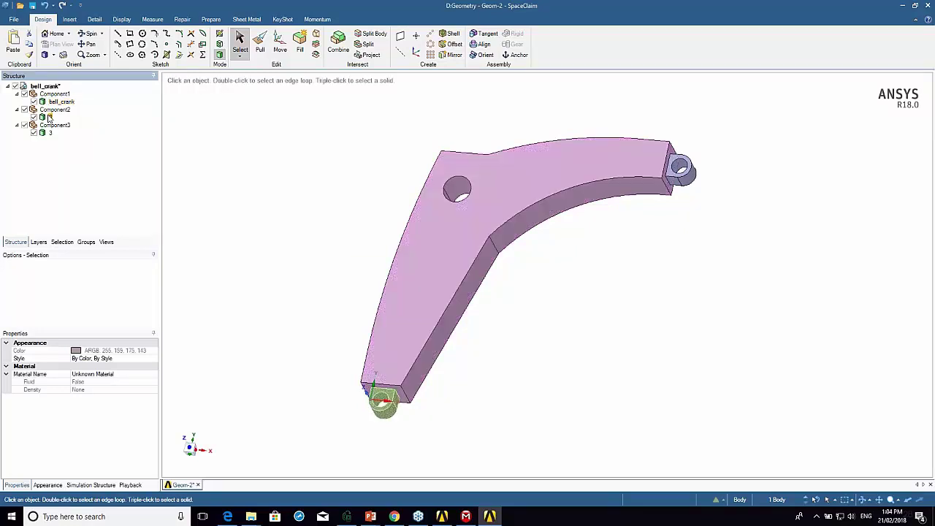
left_click(49, 117)
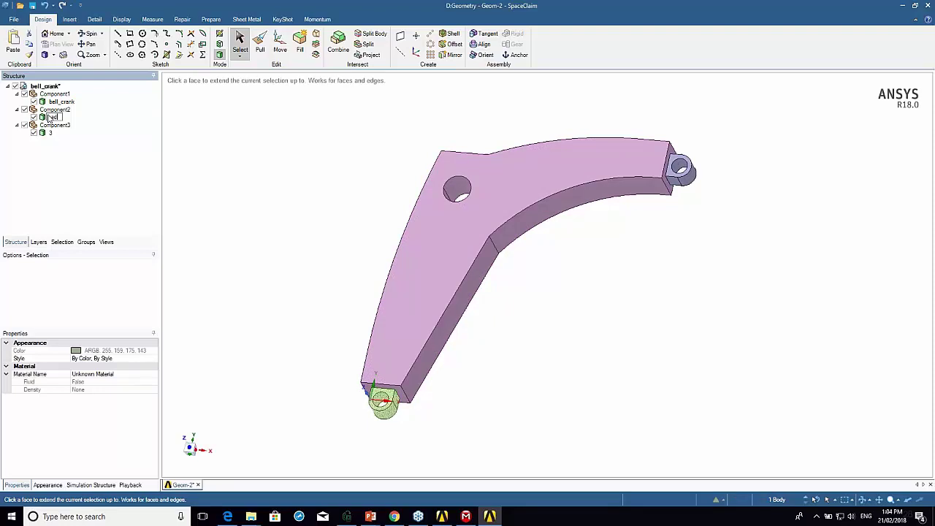
type("_lug")
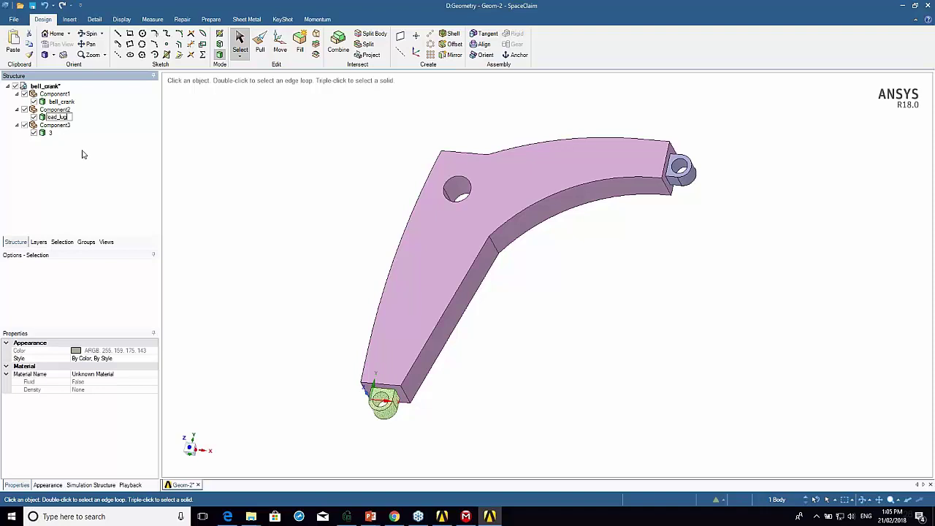
left_click(50, 134)
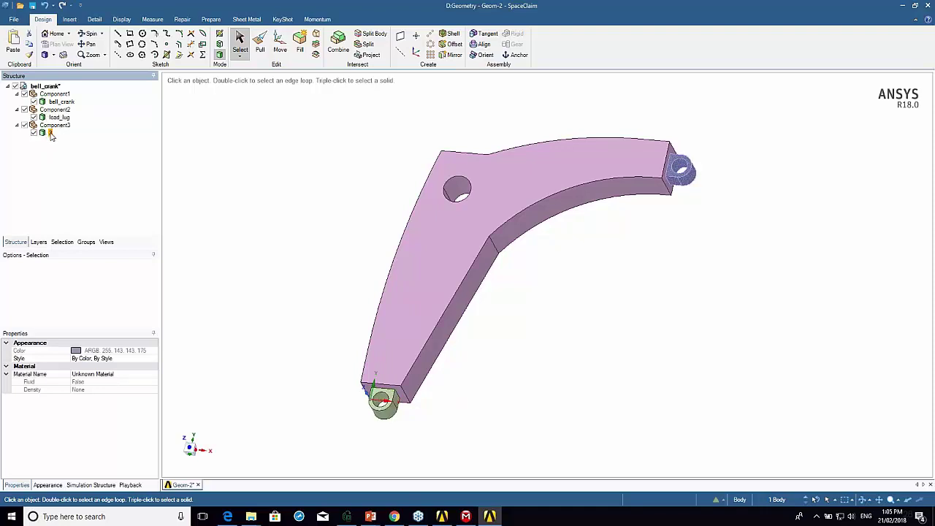
left_click(50, 133)
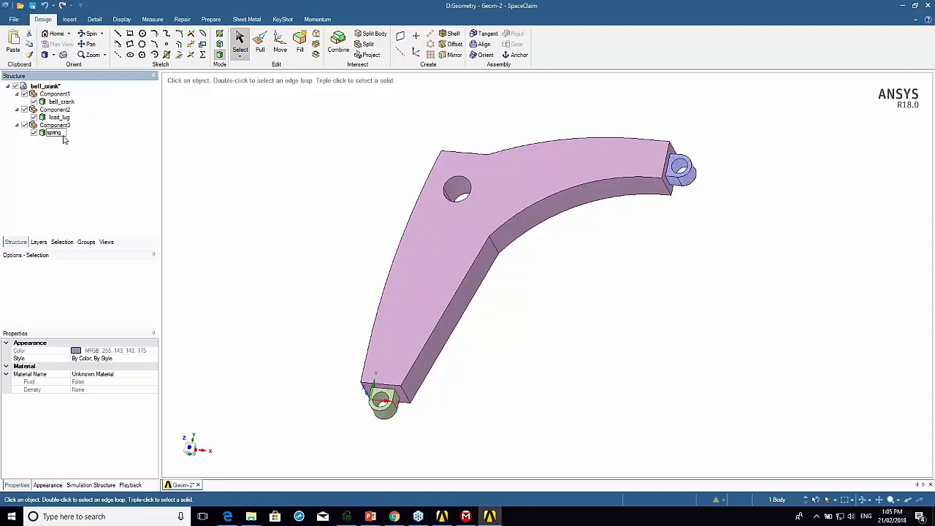
type("spring_lug")
key("Return")
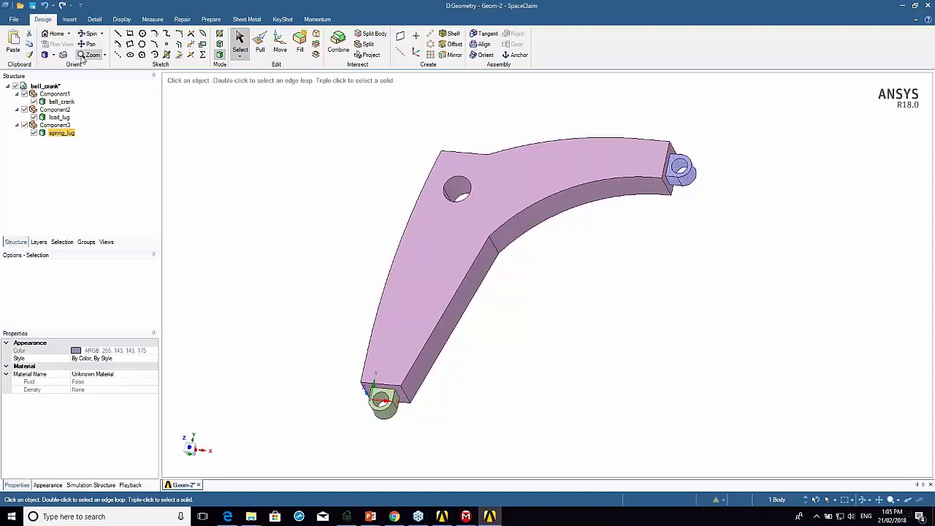
left_click(13, 19)
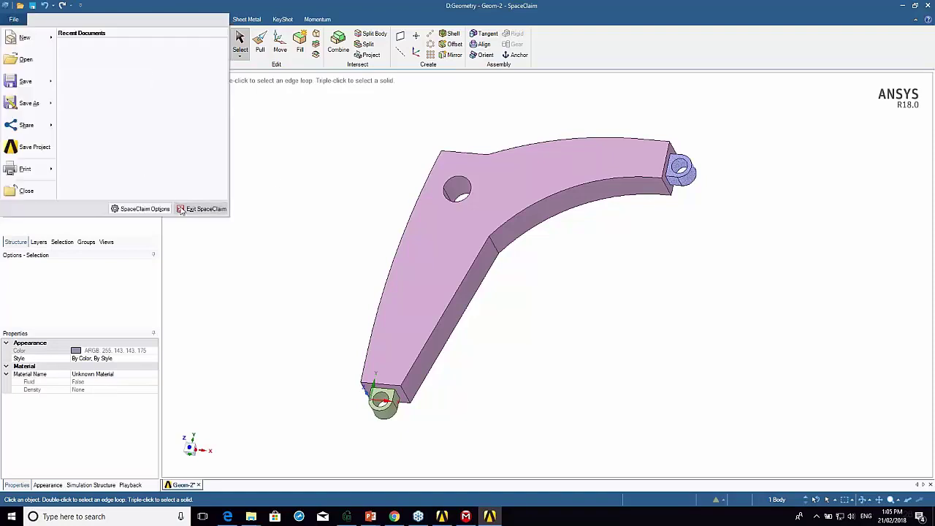
Drop Static Structural onto Geometry cell D2, creating linked system E with its default name.
key("Escape")
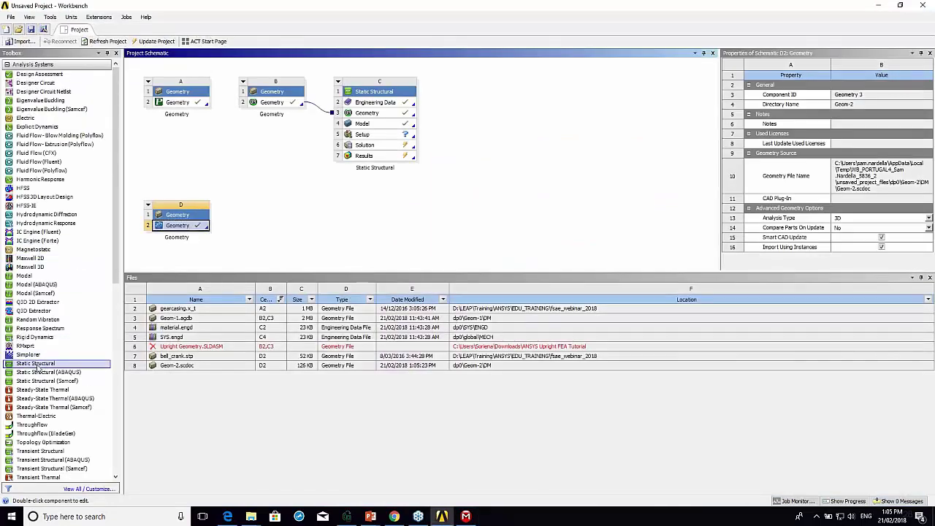
left_click_drag(36, 364, 197, 228)
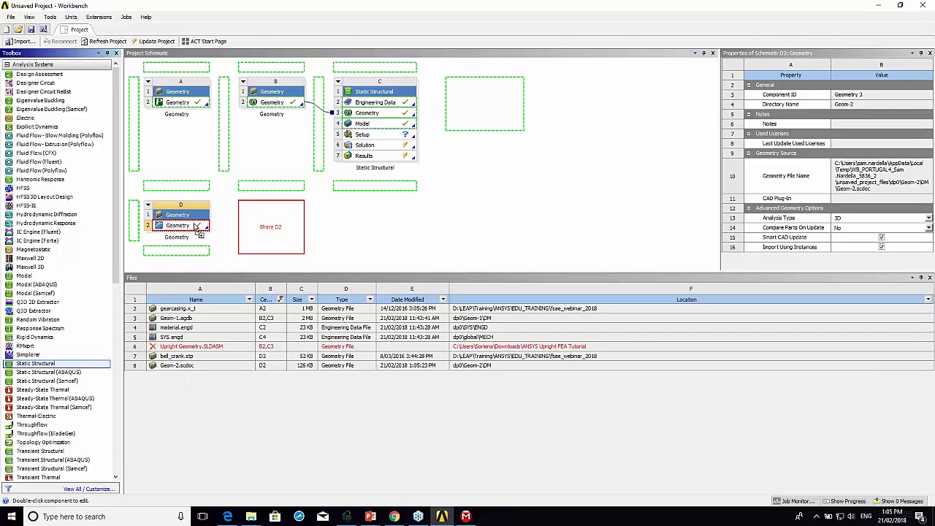
mouse_move(198, 228)
left_mouse_down()
mouse_move(210, 226)
mouse_move(201, 229)
left_mouse_up()
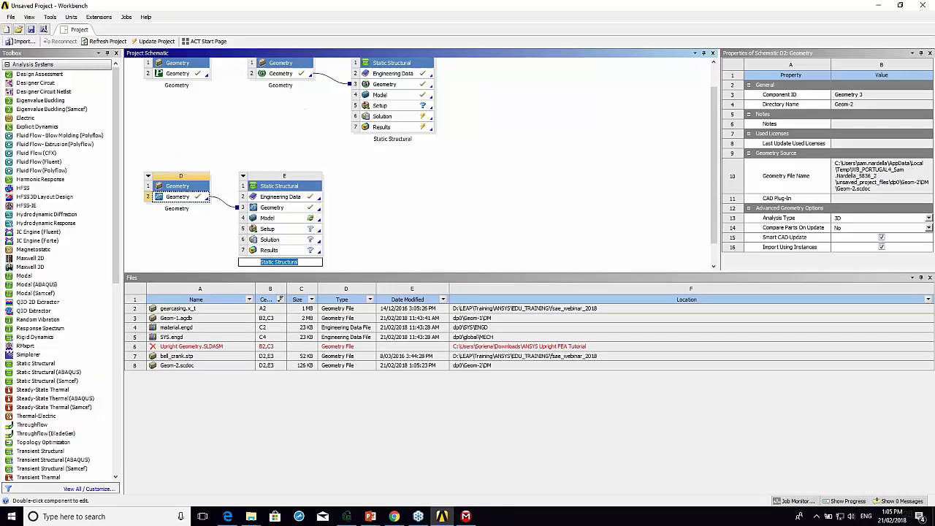
left_click(278, 197)
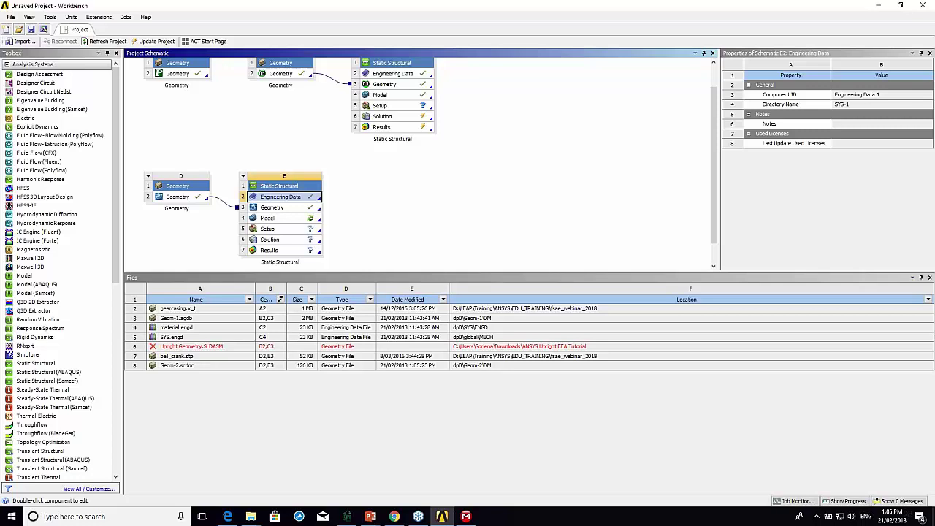
Add Aluminum Alloy and Titanium Alloy from General Materials to system E's Engineering Data.
double_click(281, 196)
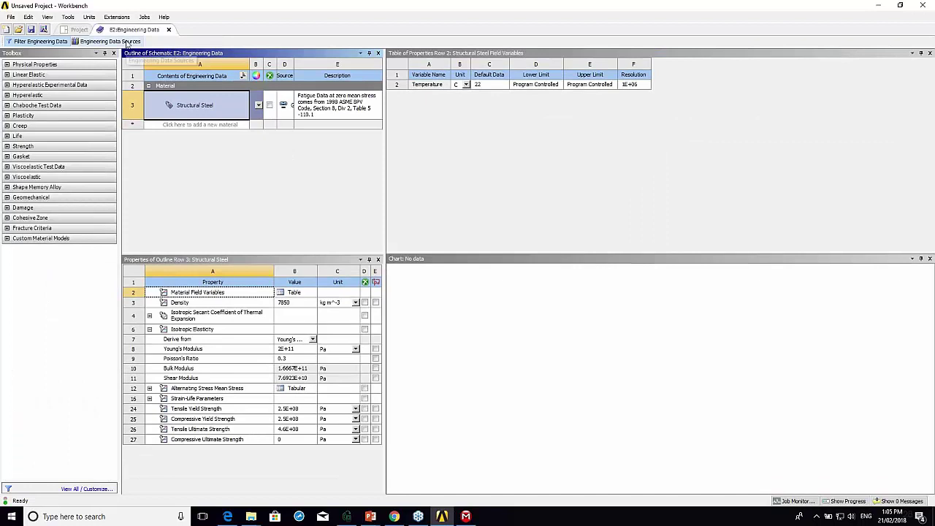
left_click(125, 41)
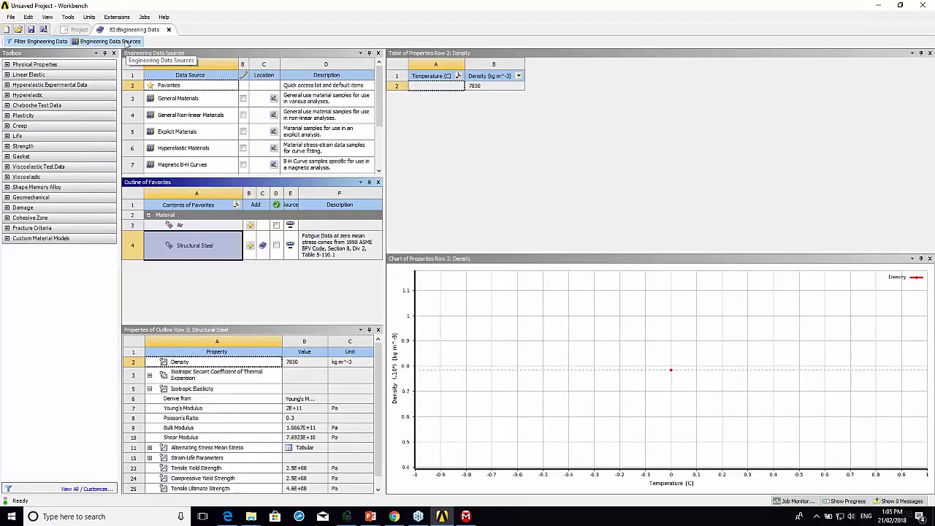
left_click(126, 41)
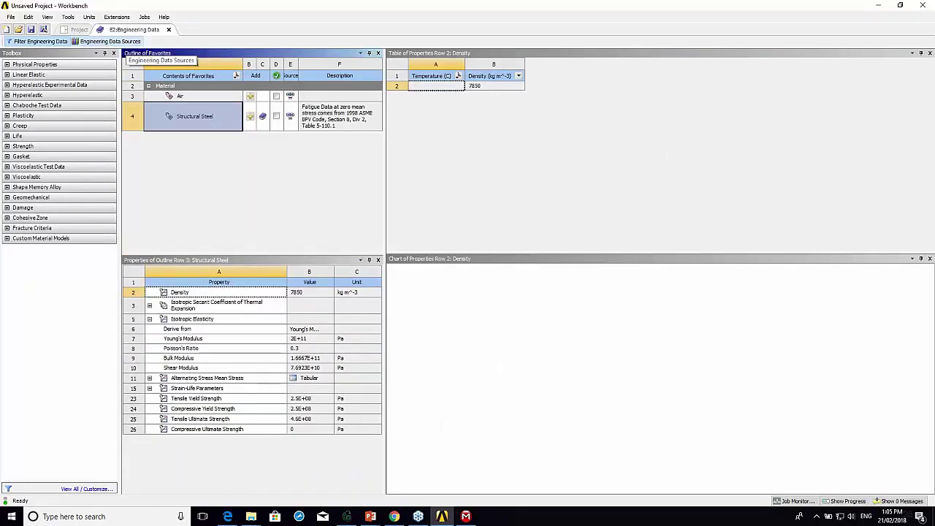
left_click(125, 42)
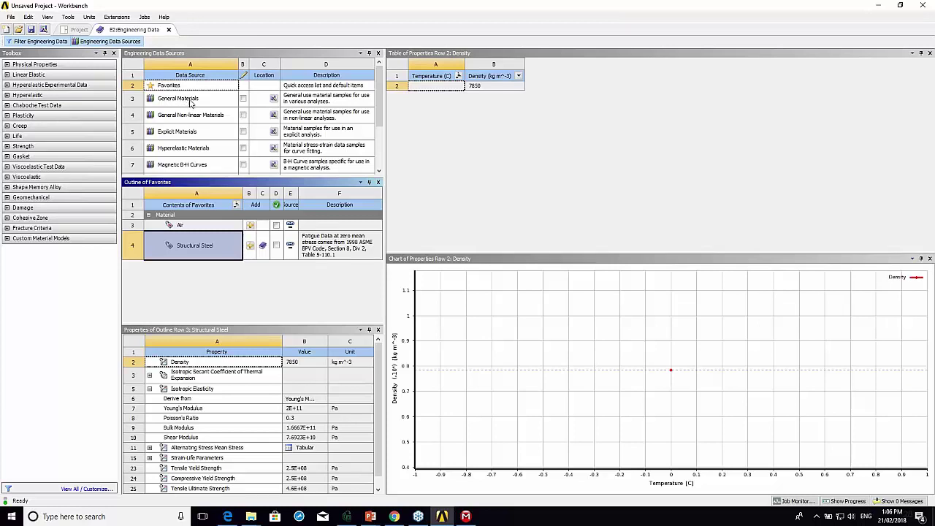
left_click(191, 103)
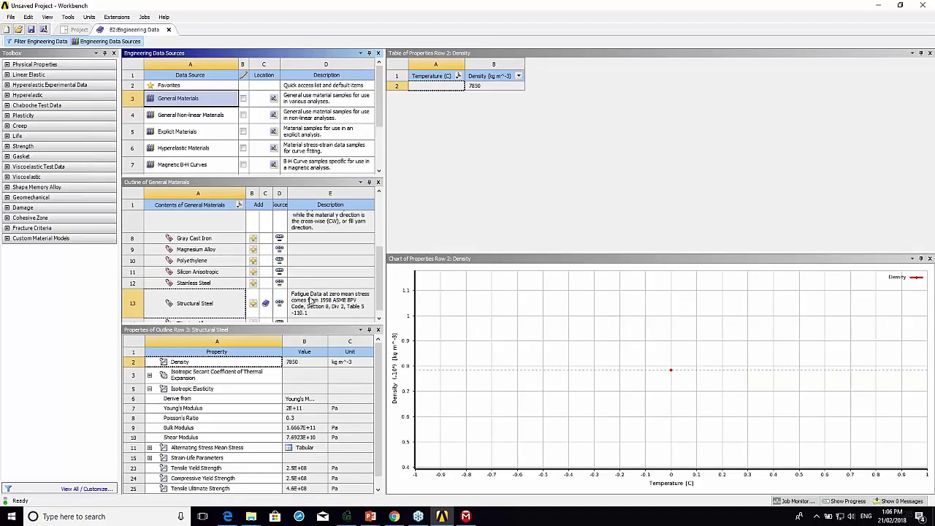
left_click_drag(379, 289, 380, 236)
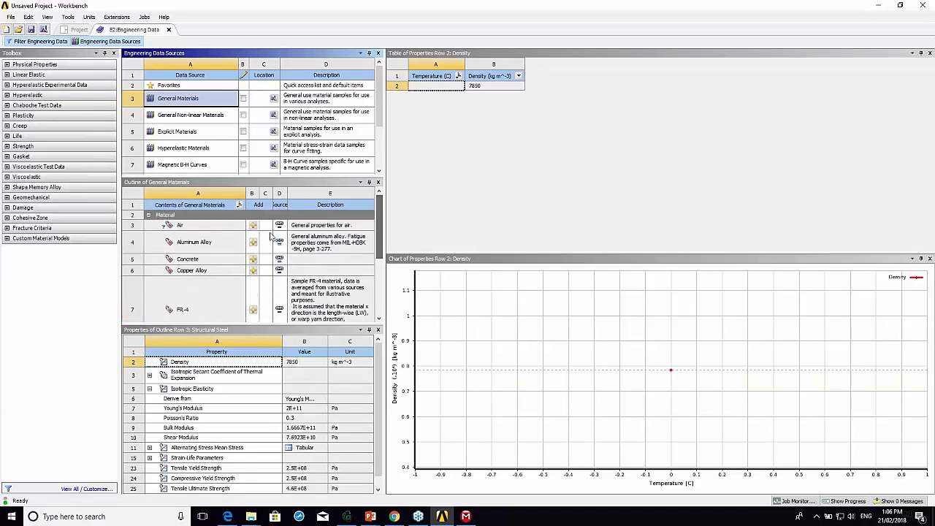
left_click(254, 244)
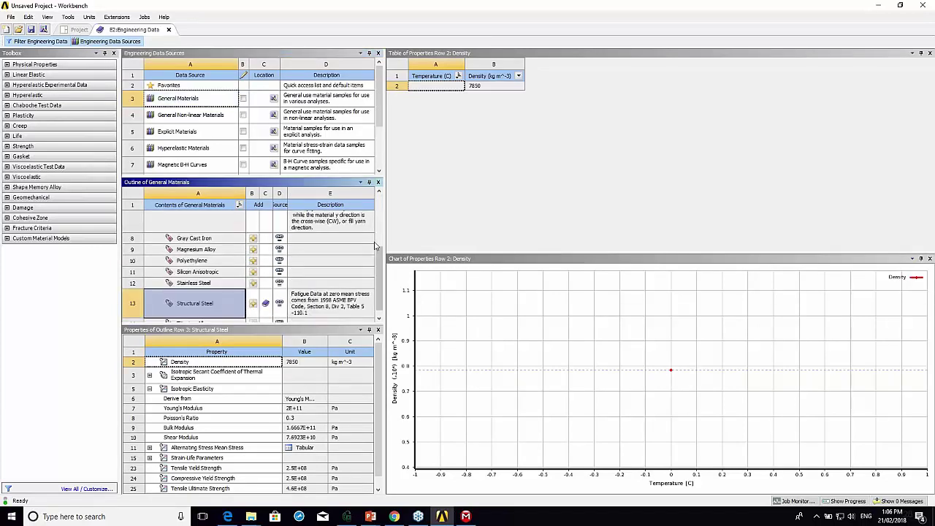
mouse_move(376, 251)
left_mouse_down()
mouse_move(373, 210)
mouse_move(380, 264)
left_mouse_up()
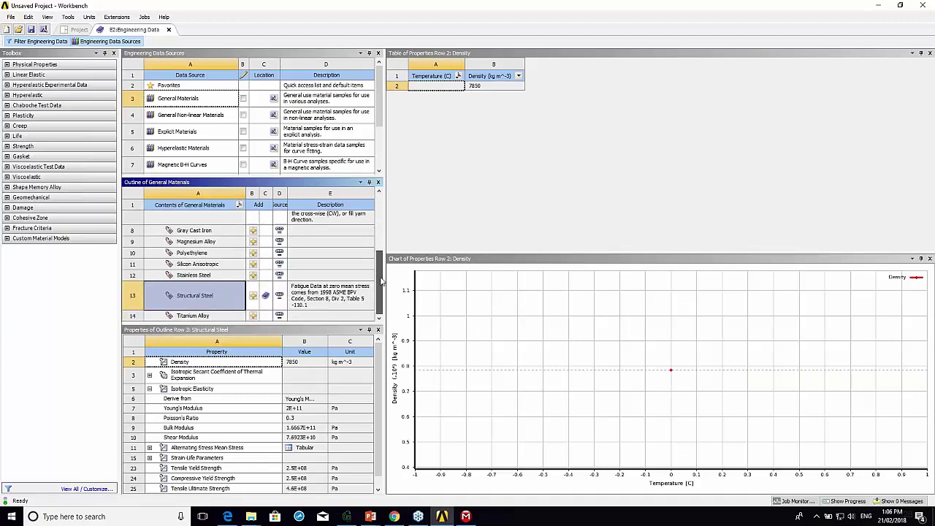
left_click(253, 315)
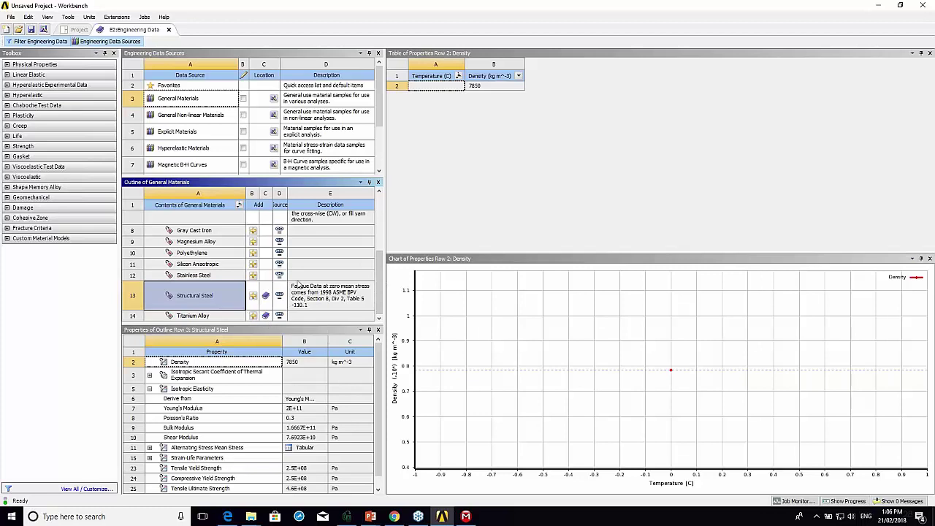
left_click(113, 42)
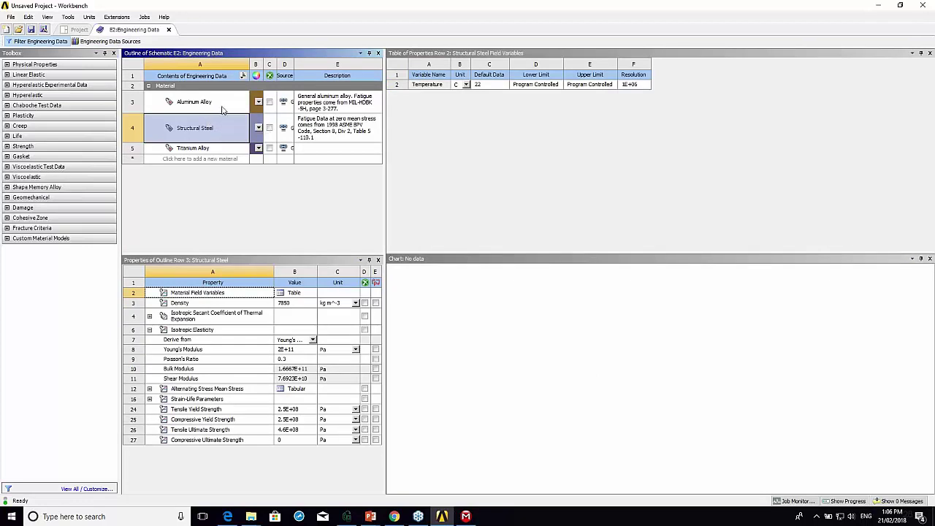
Launch Mechanical from the Model cell E4 of Static Structural system E.
left_click(169, 30)
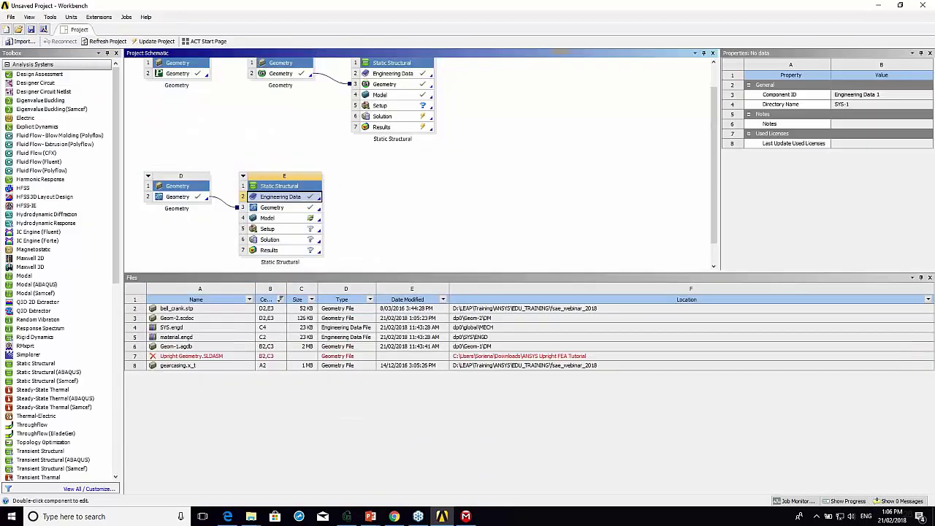
left_click(291, 220)
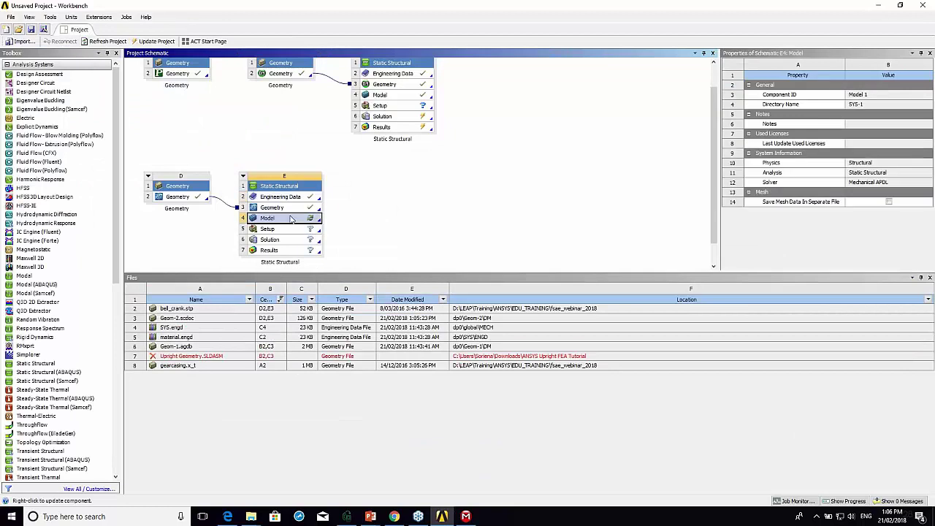
right_click(290, 219)
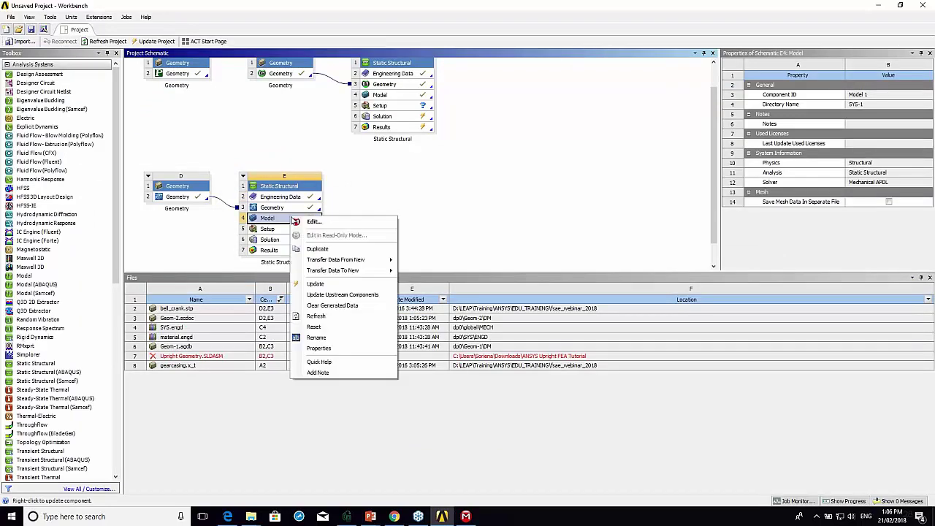
left_click(312, 222)
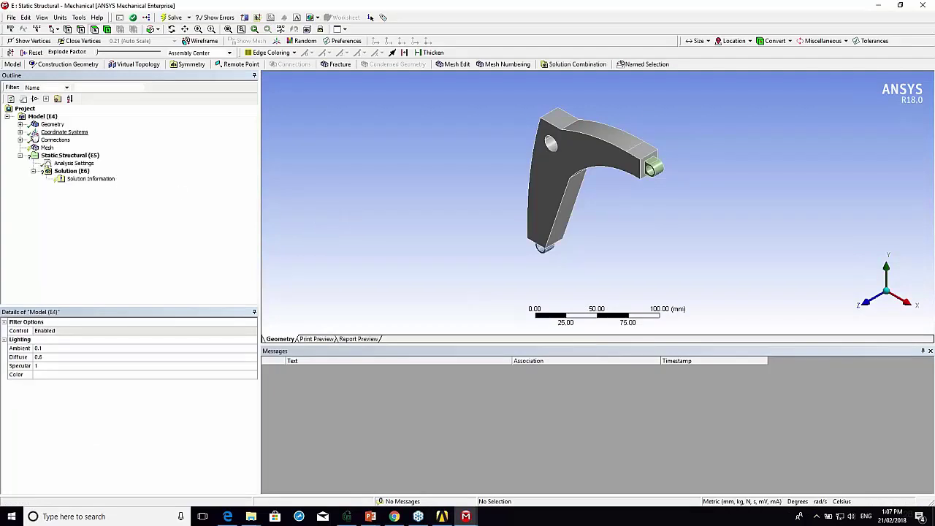
Check that bell_crank, load_lug and spring_lug are all Structural Steel, then rotate the view.
left_click(21, 124)
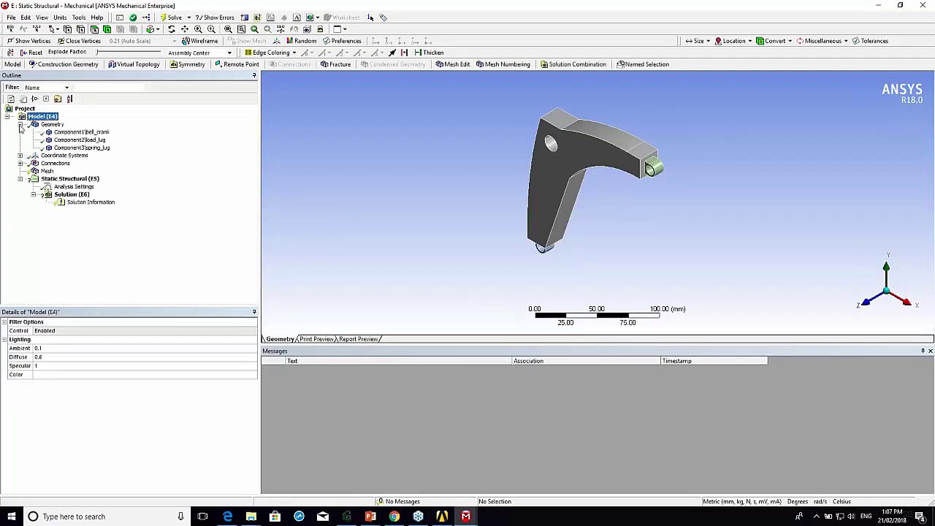
left_click(73, 132)
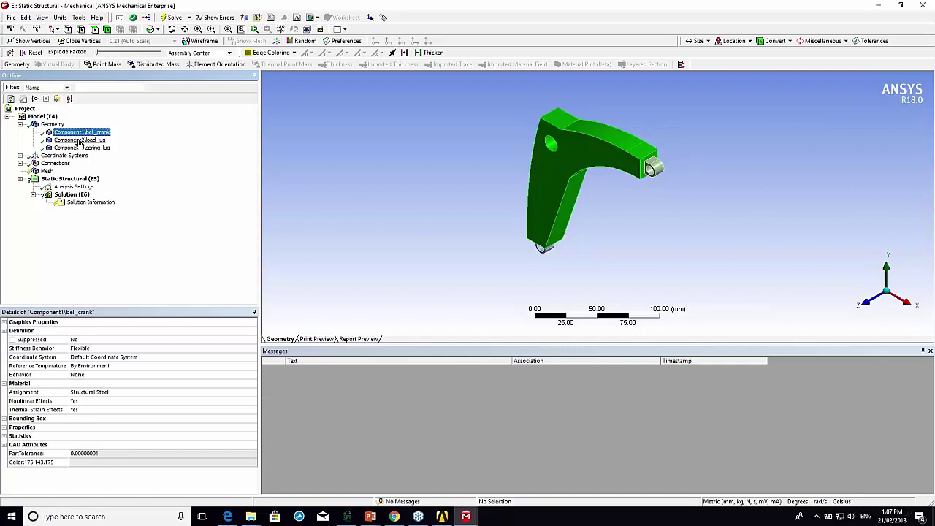
left_click(80, 139)
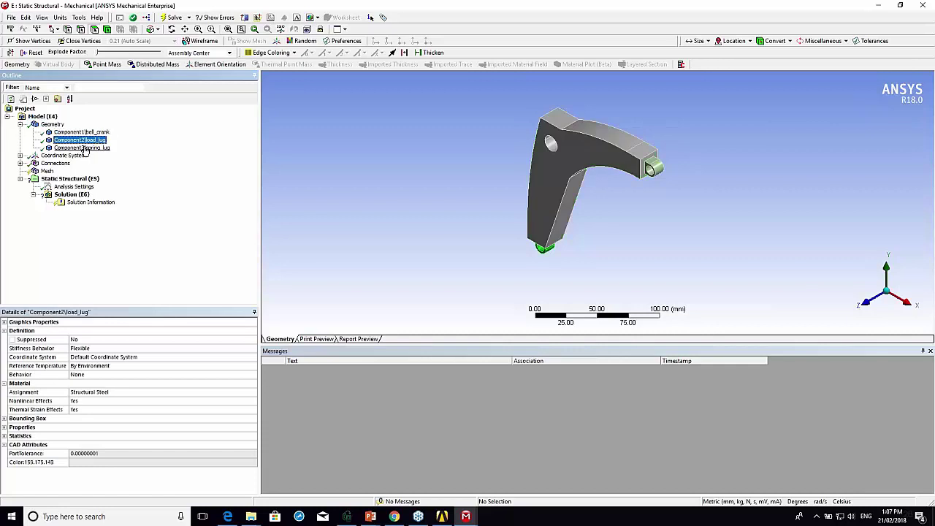
left_click(82, 147)
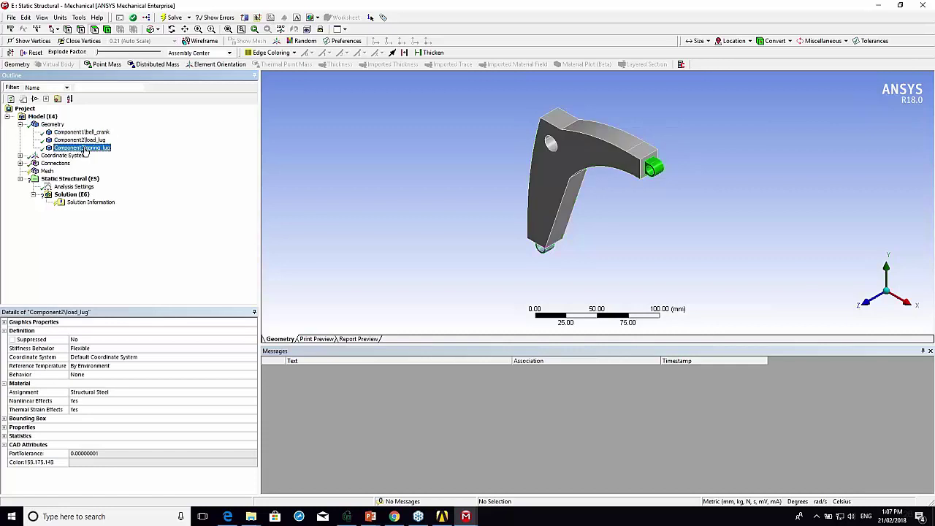
left_click(96, 133)
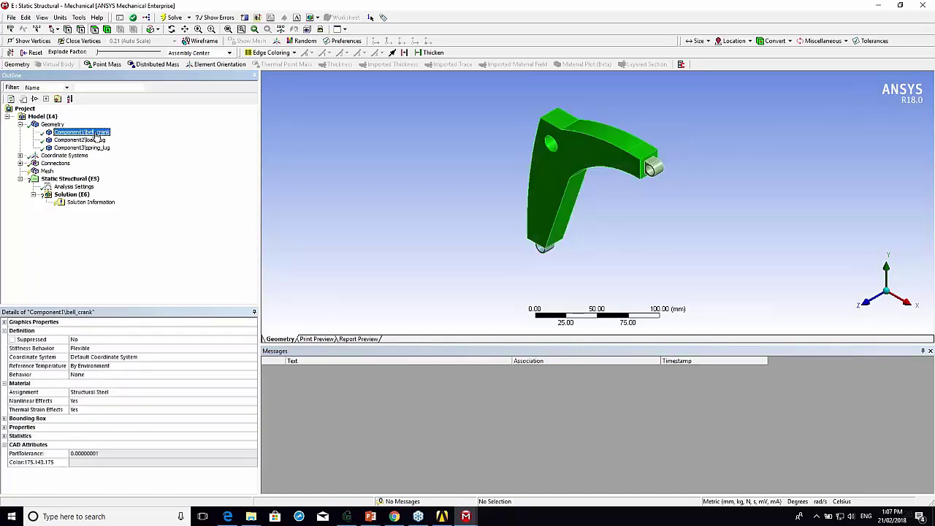
middle_click_drag(502, 205, 594, 141)
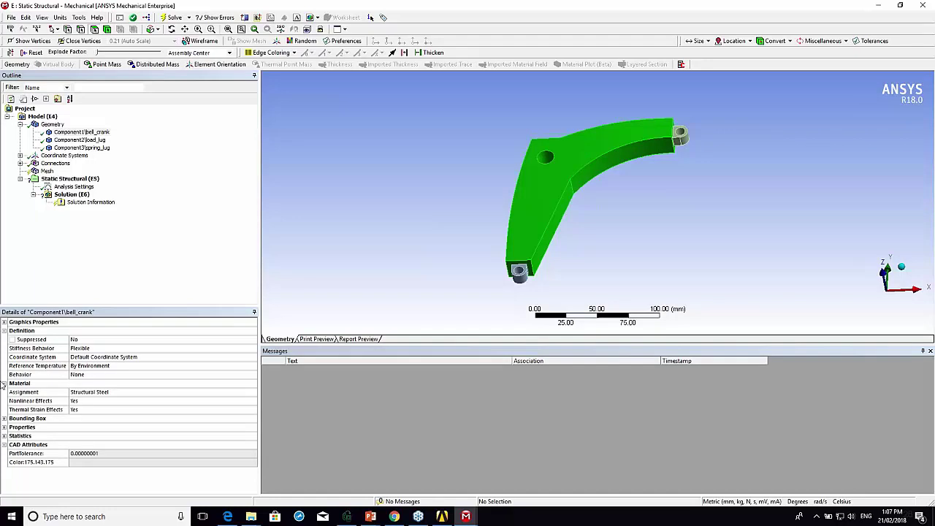
Assign Aluminum Alloy as the bell_crank body's material.
left_click(111, 395)
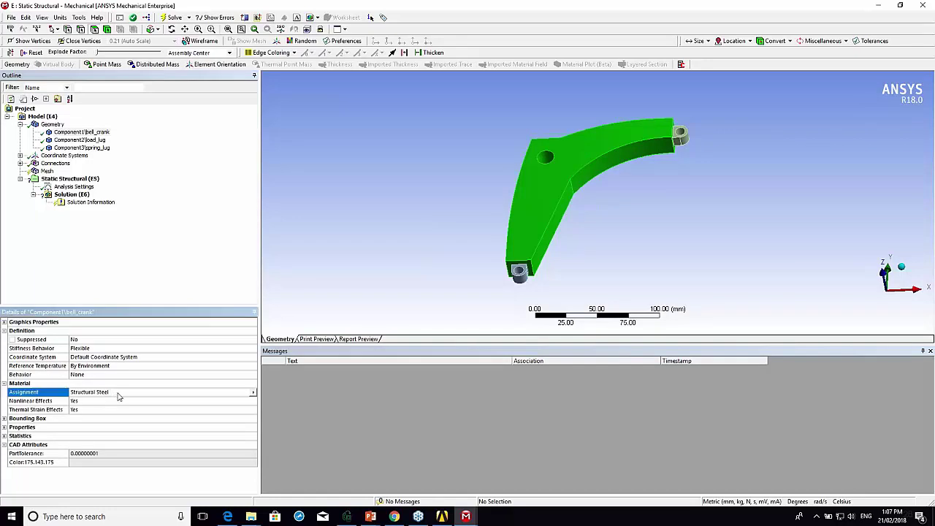
left_click(252, 393)
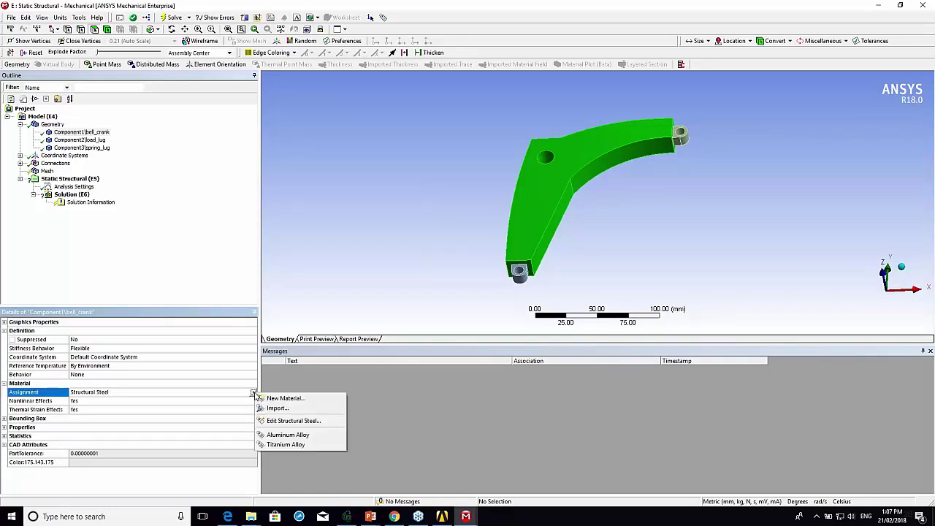
left_click(277, 435)
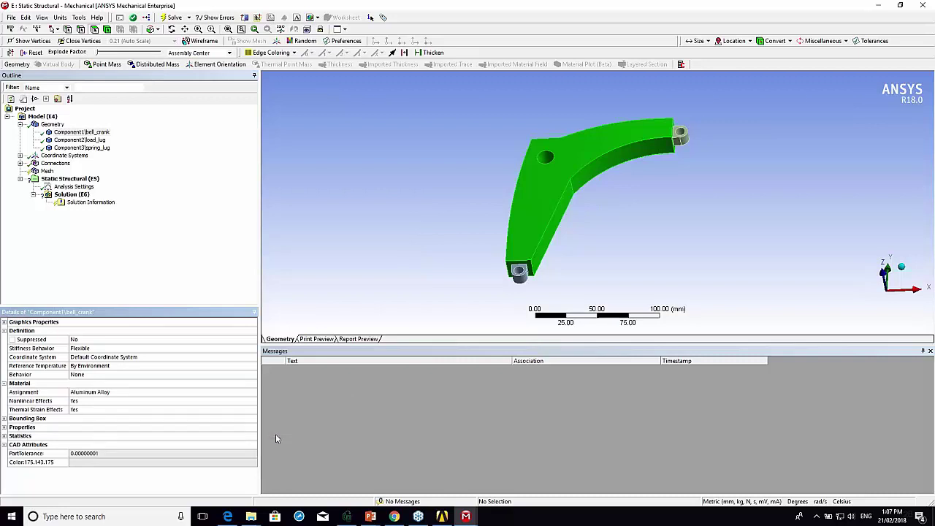
Assign Titanium Alloy to both load_lug and spring_lug, then pan the model left.
left_click(101, 142)
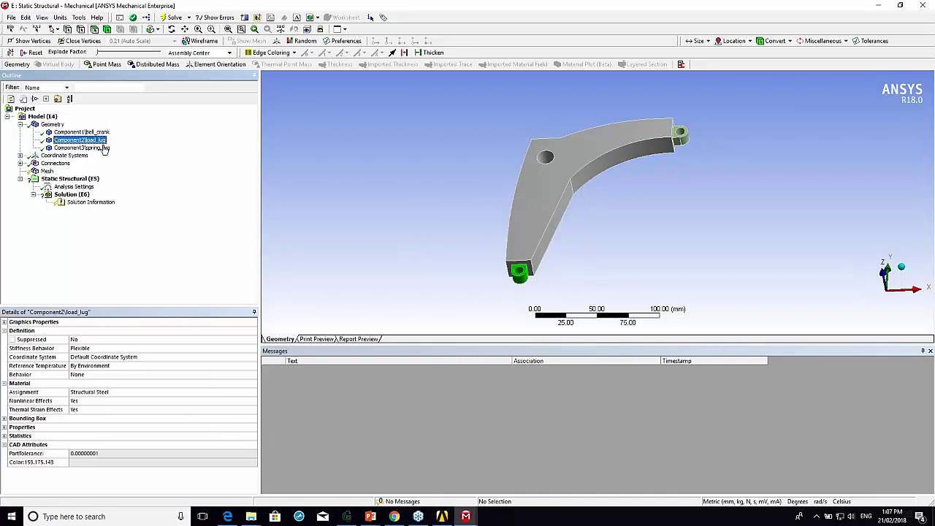
left_click(104, 149, "ctrl")
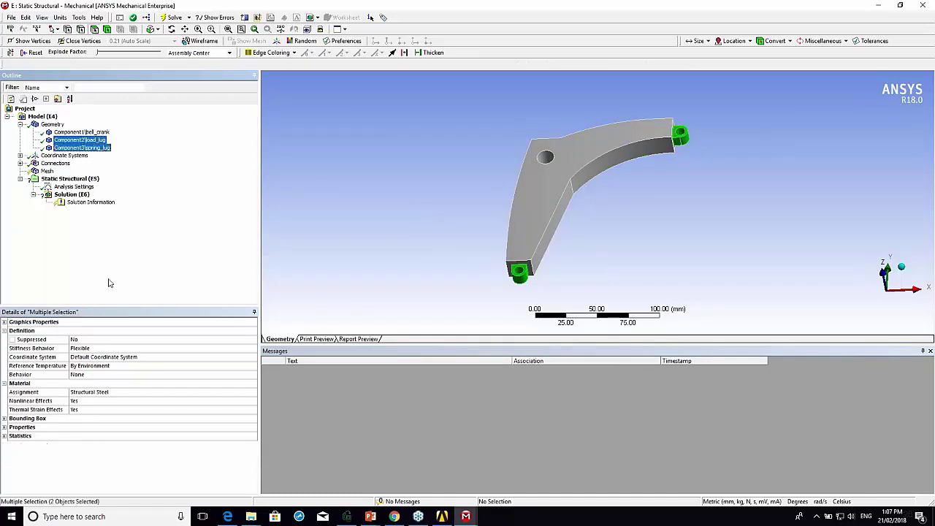
left_click(113, 393)
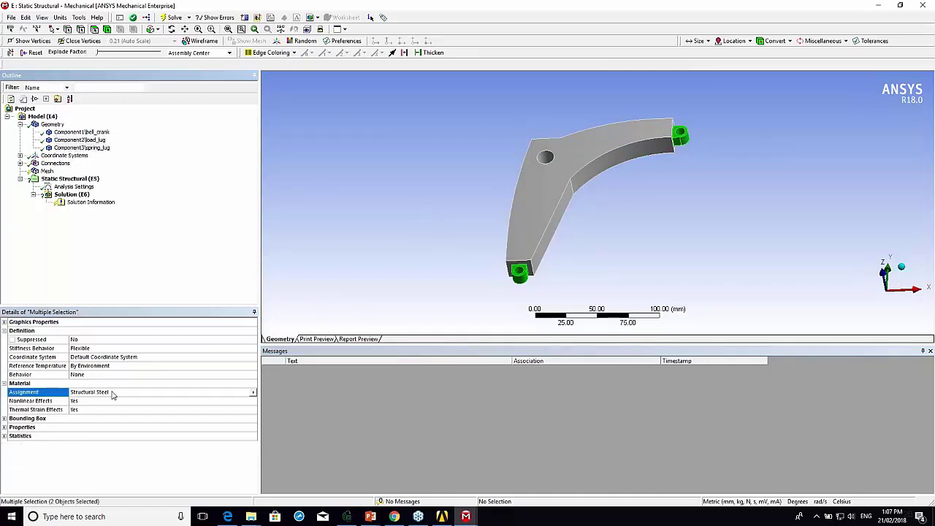
left_click(252, 393)
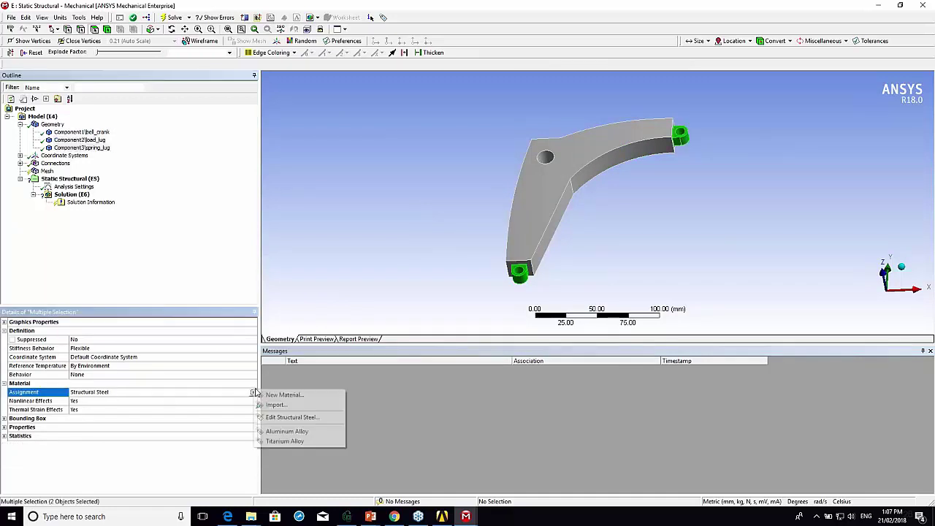
left_click(294, 442)
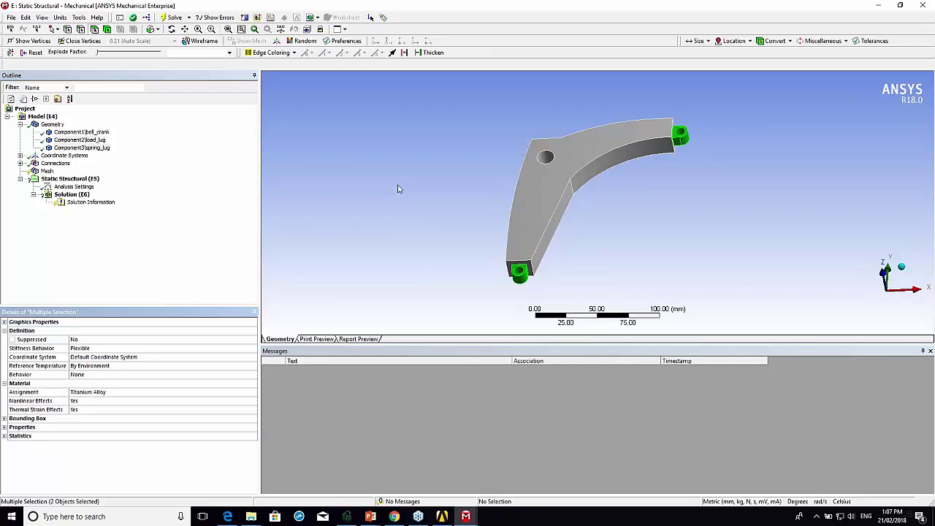
left_click(399, 190)
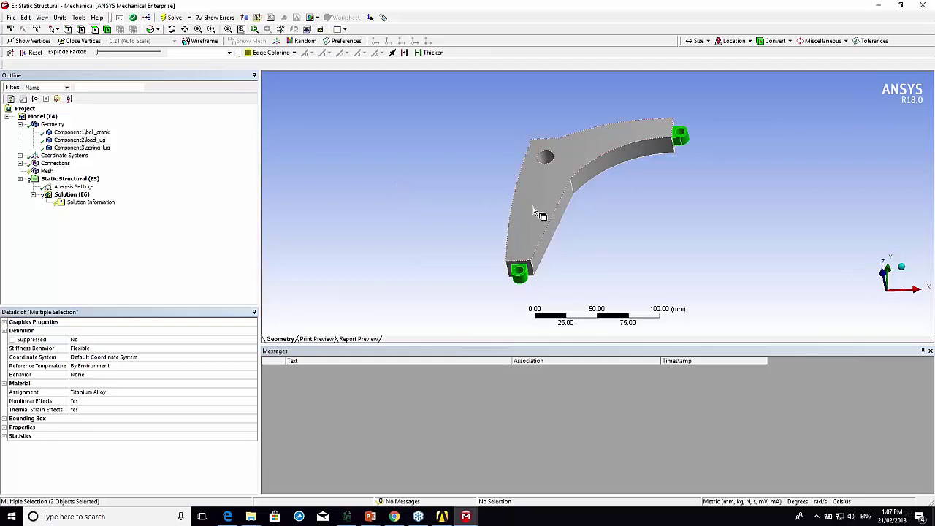
middle_click_drag(533, 206, 409, 220, "ctrl")
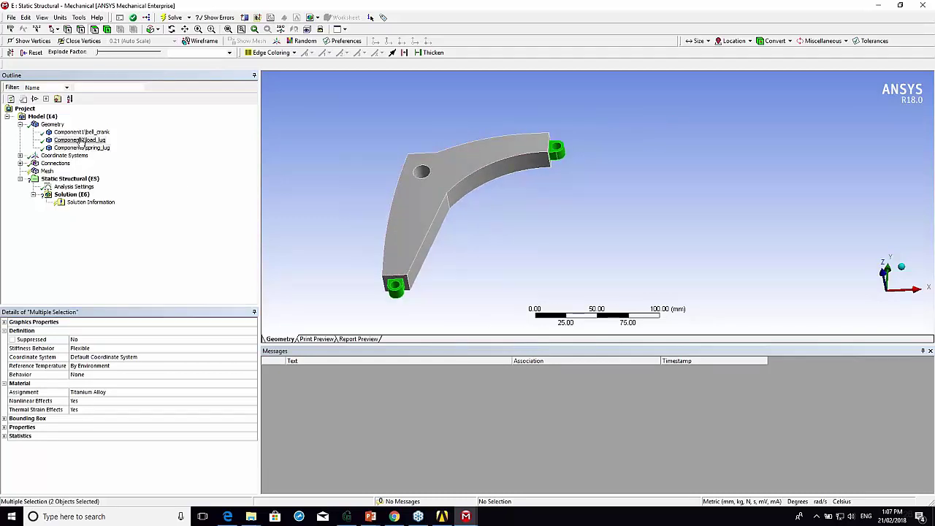
Review each part's material and mass in the Geometry worksheet table.
left_click(52, 125)
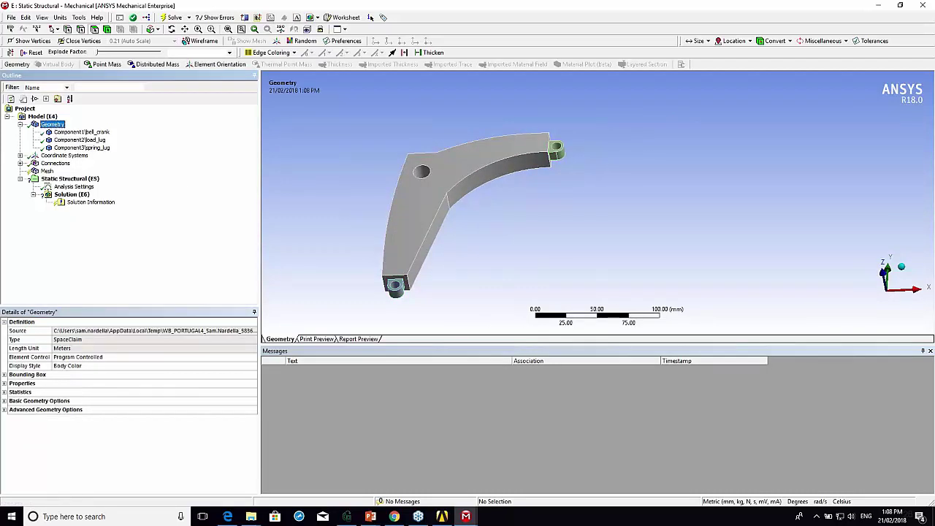
left_click(347, 18)
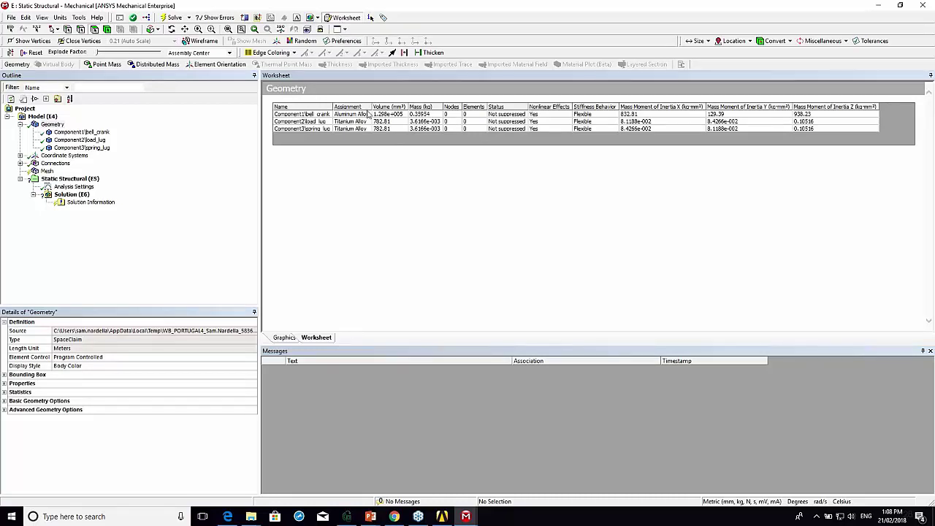
left_click(346, 17)
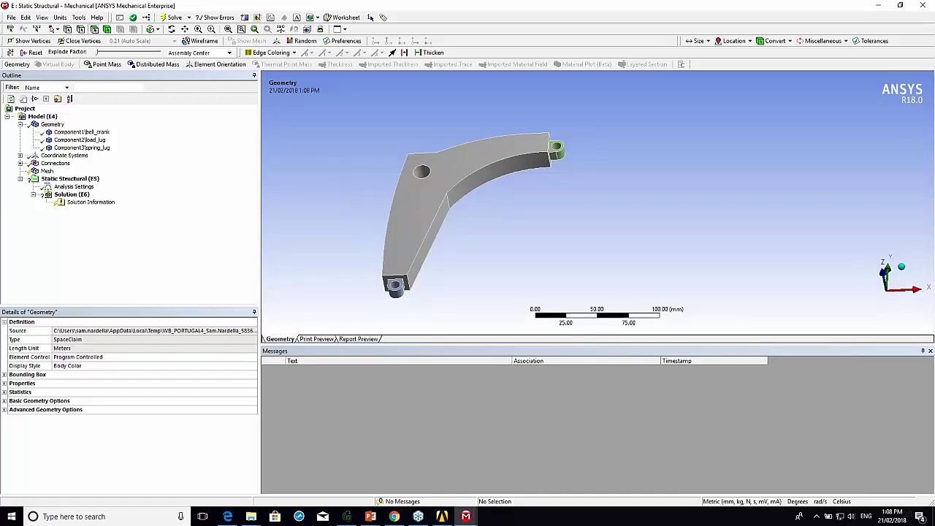
Set the geometry Display Style to Material, then return to Workbench.
left_click(85, 368)
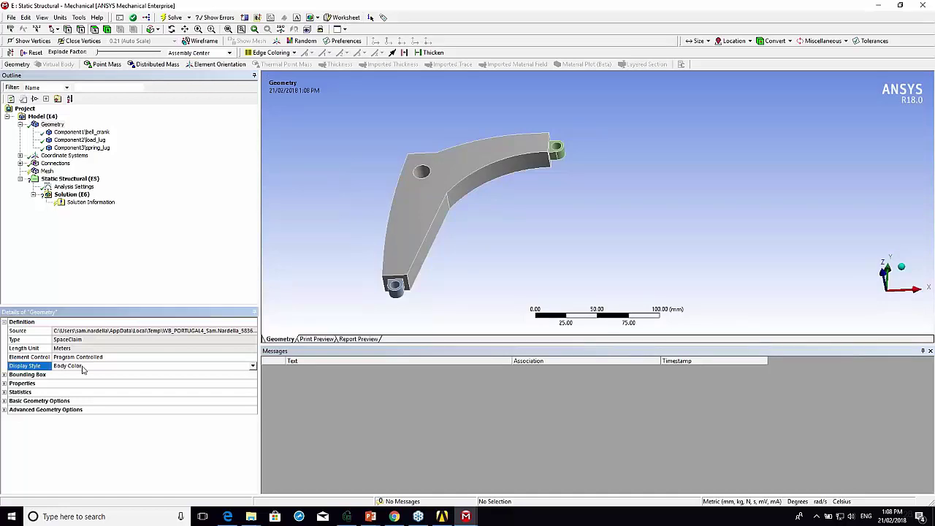
left_click(254, 367)
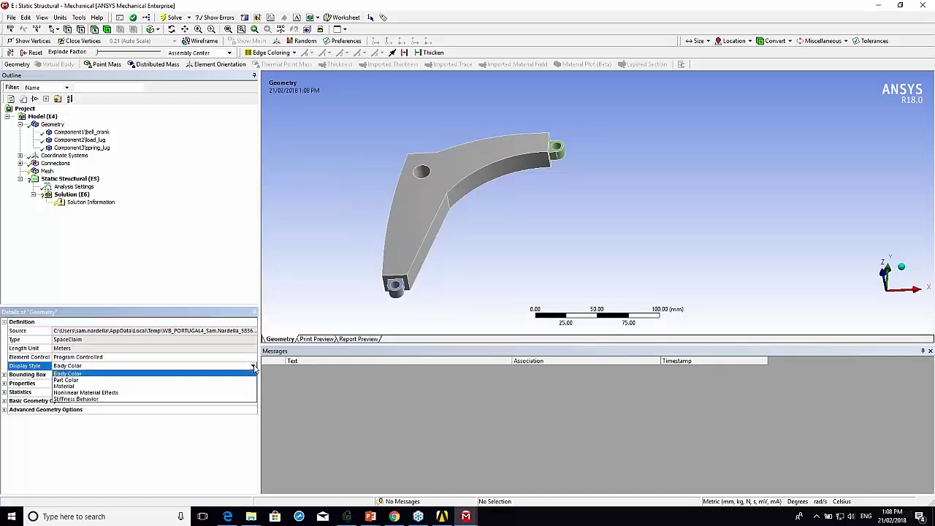
left_click(73, 387)
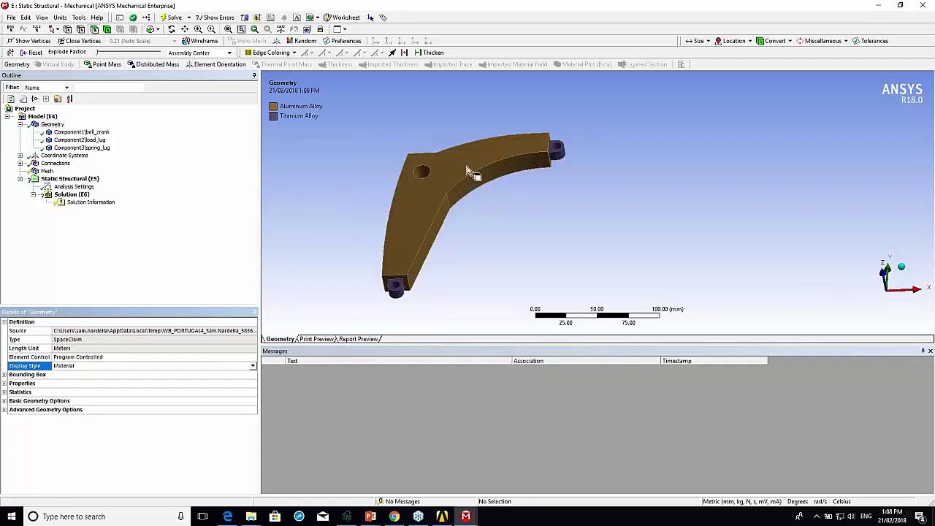
left_click(442, 517)
Give Aluminum Alloy a magenta display colour in Engineering Data and apply it.
double_click(280, 197)
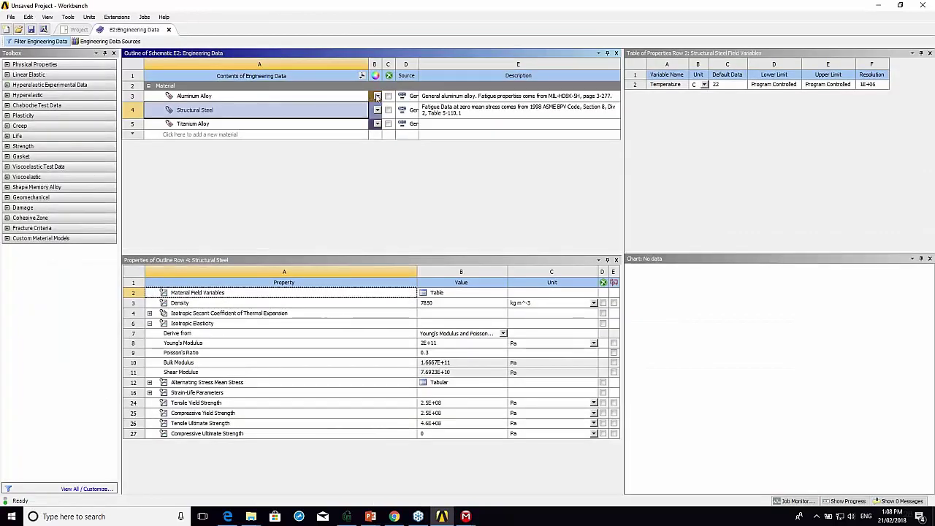
left_click(377, 97)
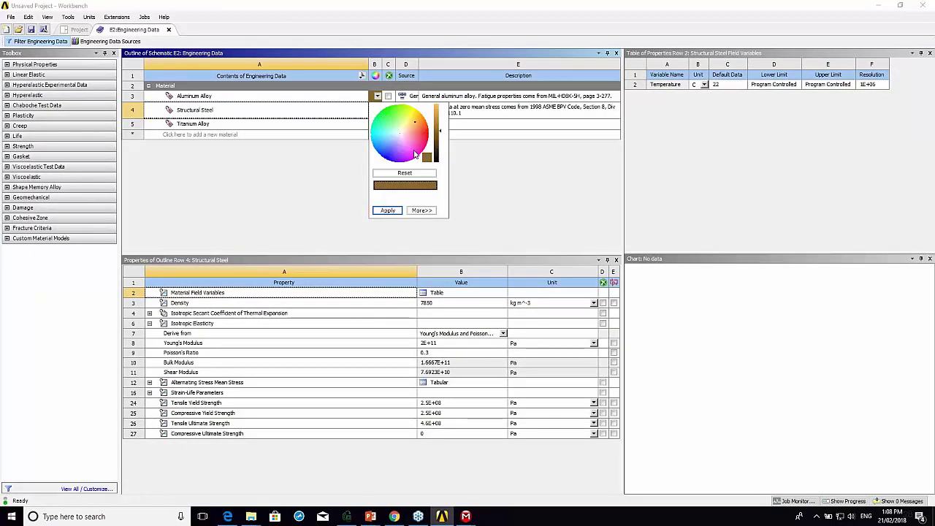
left_click(418, 149)
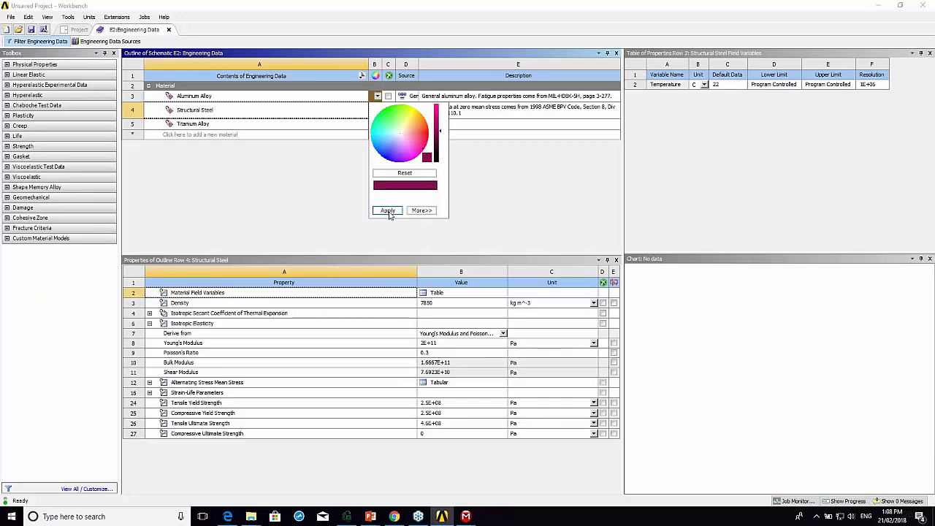
left_click(387, 210)
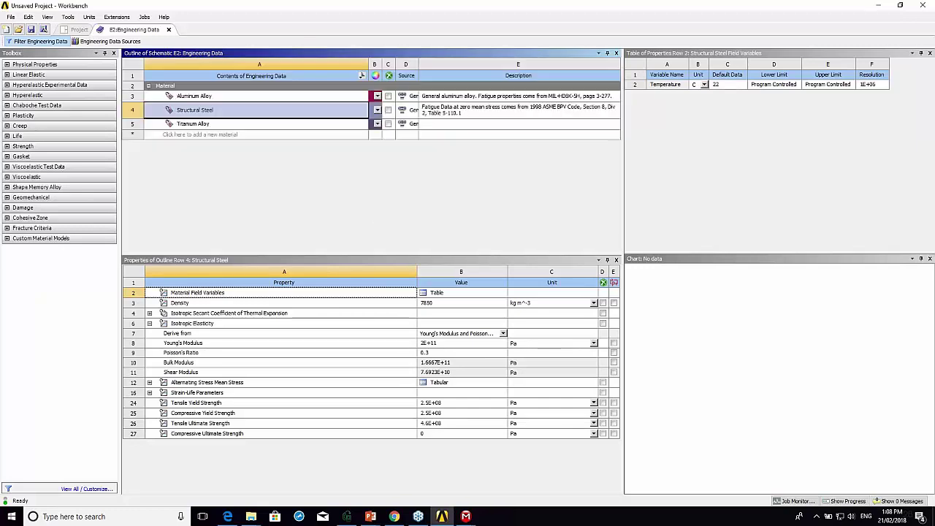
left_click(169, 30)
Refresh the Model cell E4 of the second structural analysis.
left_click(275, 220)
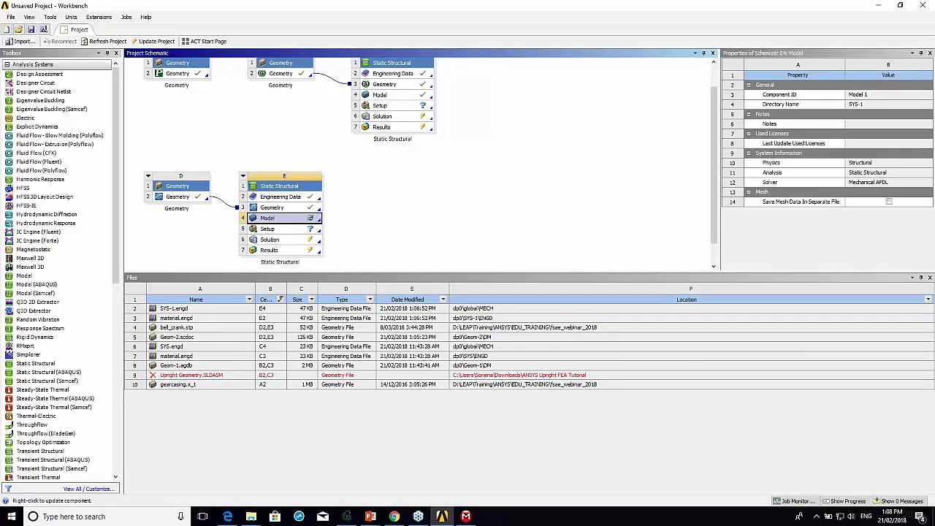
right_click(308, 223)
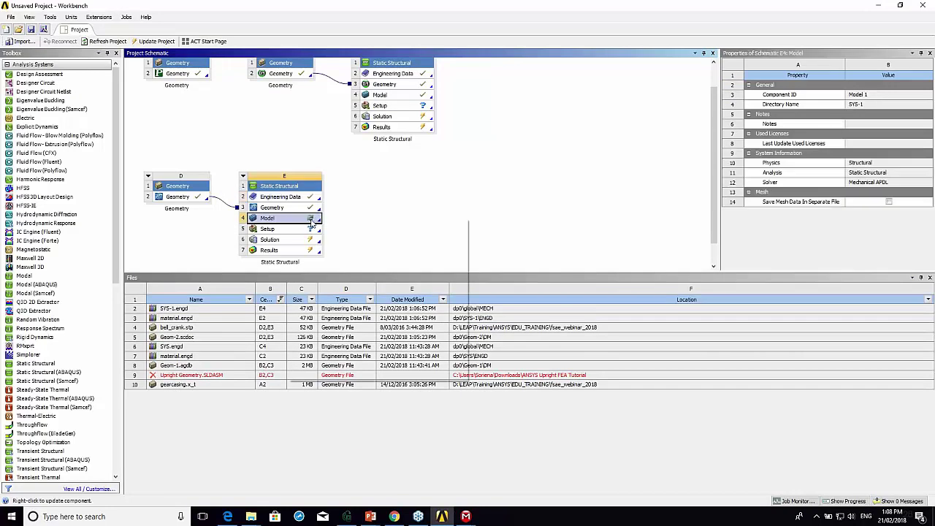
left_click(316, 319)
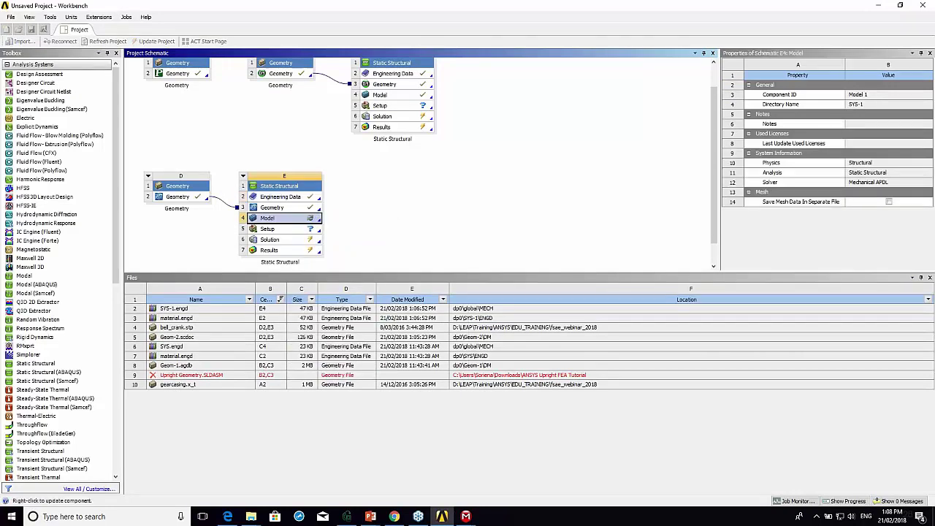
In Mechanical, colour the geometry by Material and orbit to see the magenta bell crank.
mouse_move(466, 518)
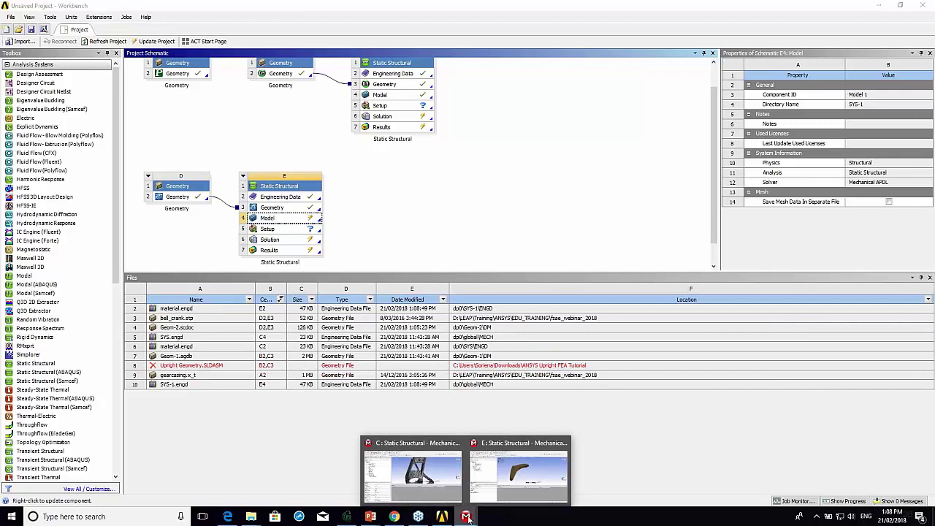
left_click(502, 476)
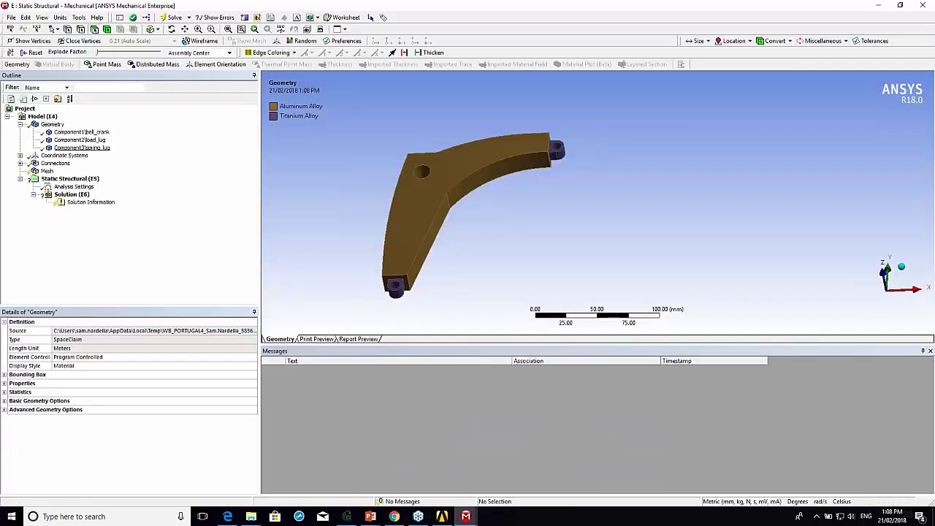
left_click(86, 369)
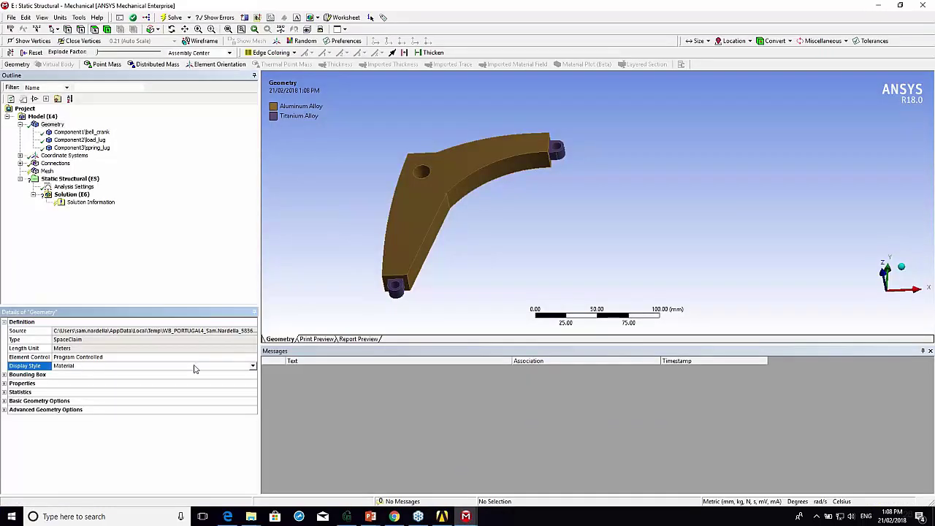
left_click(253, 366)
left_click(114, 376)
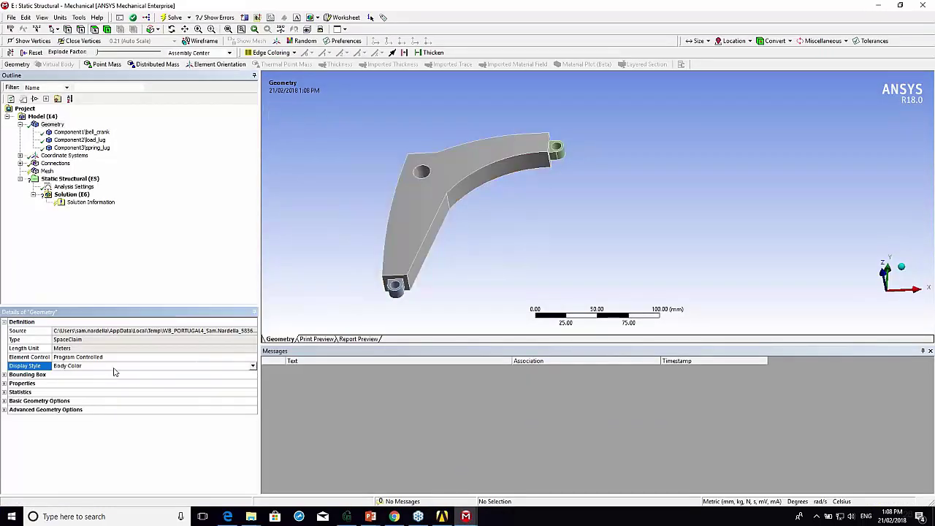
left_click(253, 366)
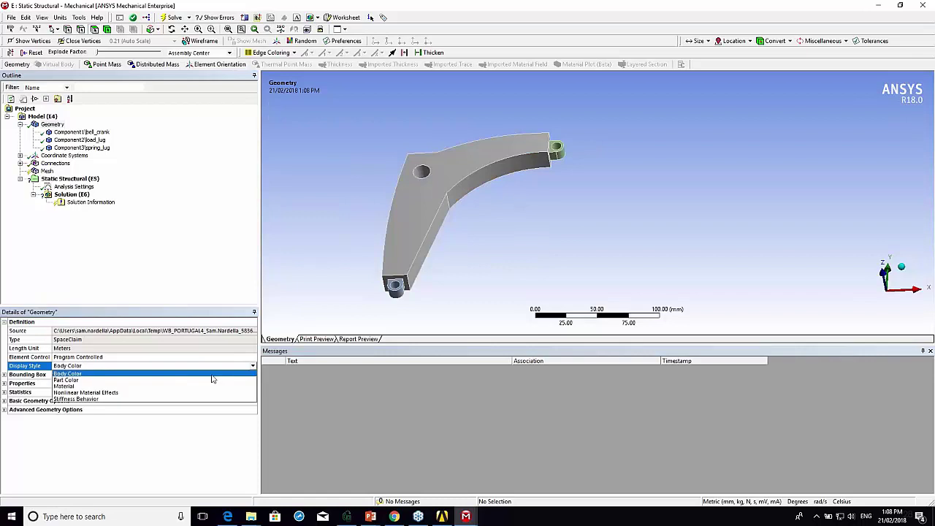
left_click(100, 385)
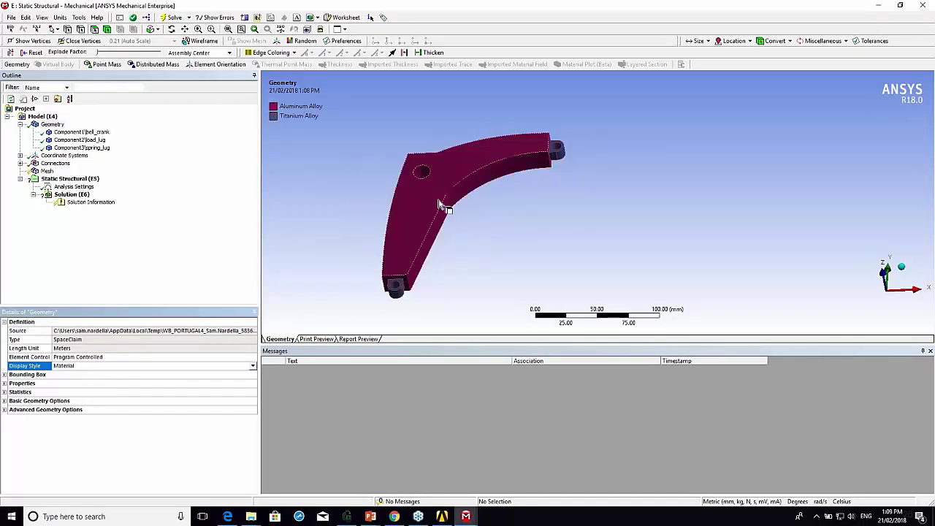
middle_click_drag(441, 206, 400, 199)
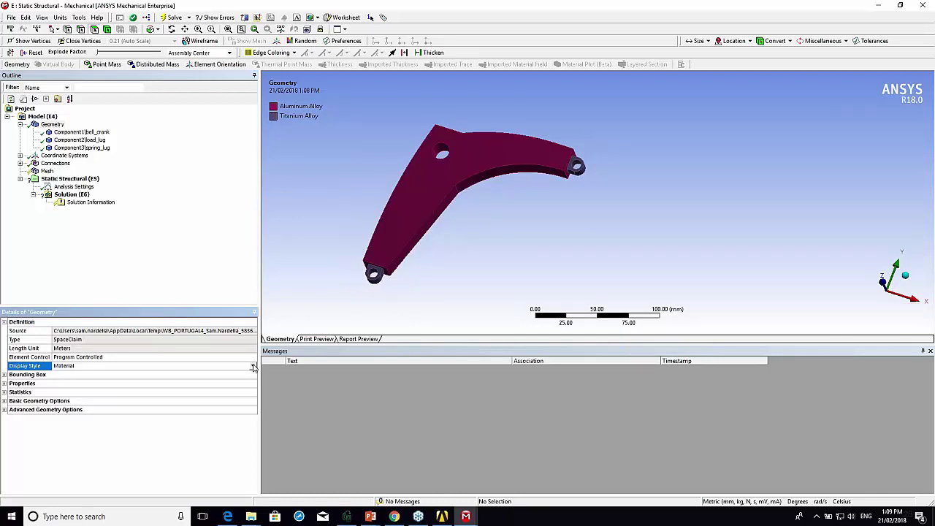
Switch Display Style back to Body Color and orbit to an oblique side view.
left_click(253, 366)
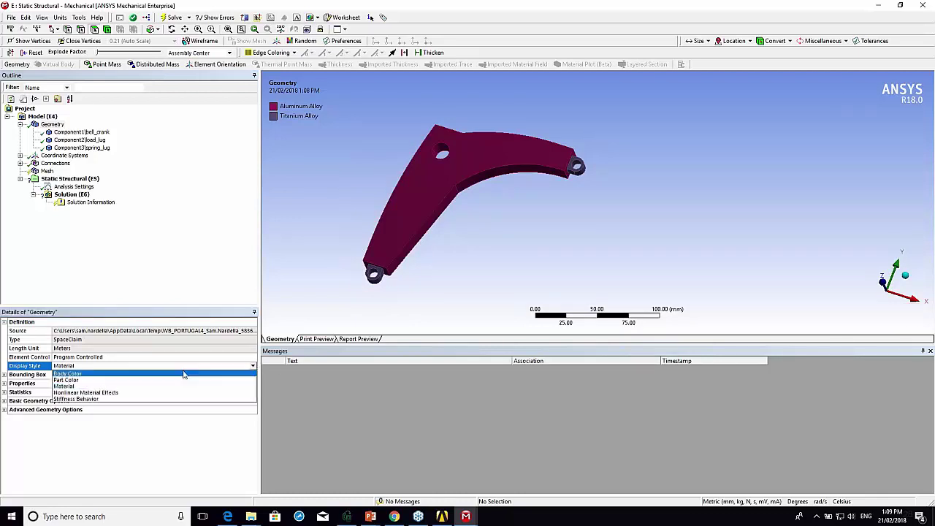
left_click(80, 374)
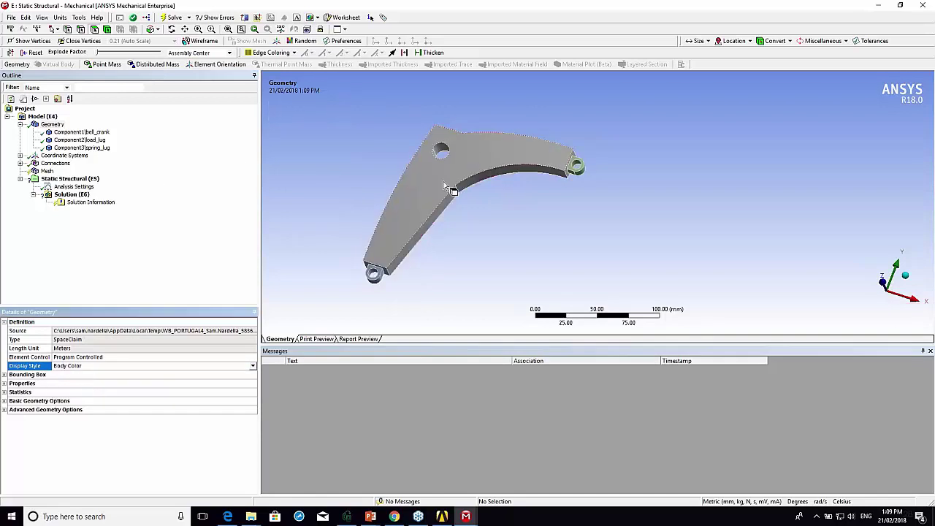
middle_click_drag(475, 161, 467, 184)
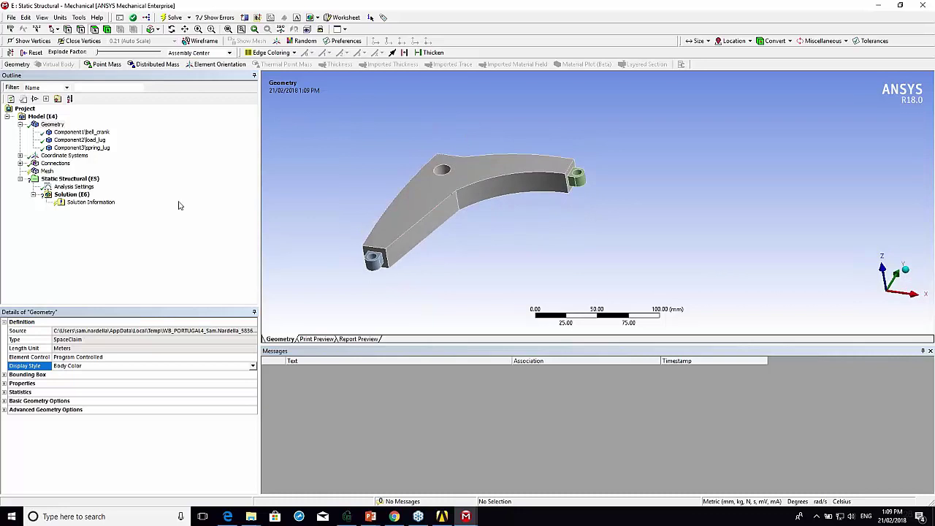
Show the first Contact Region under Connections > Contacts, a bonded bell crank–load lug pair.
left_click(20, 163)
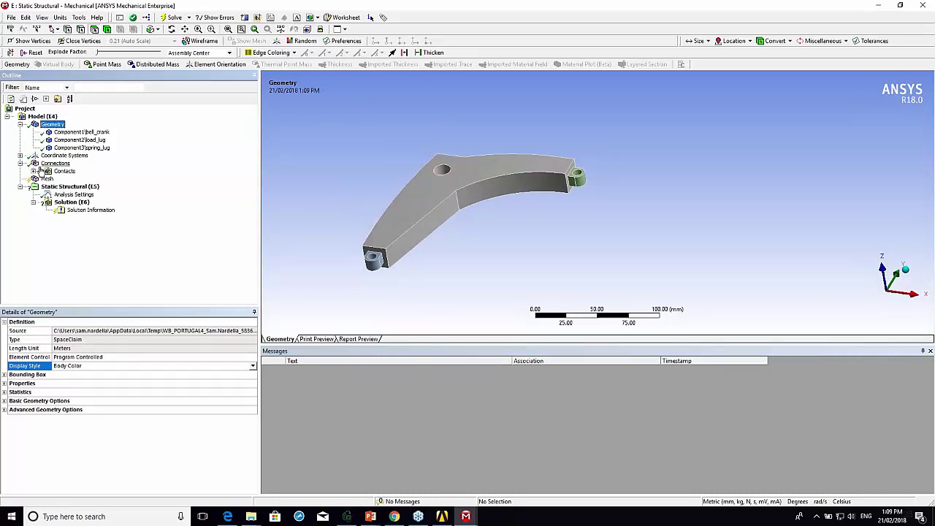
left_click(33, 171)
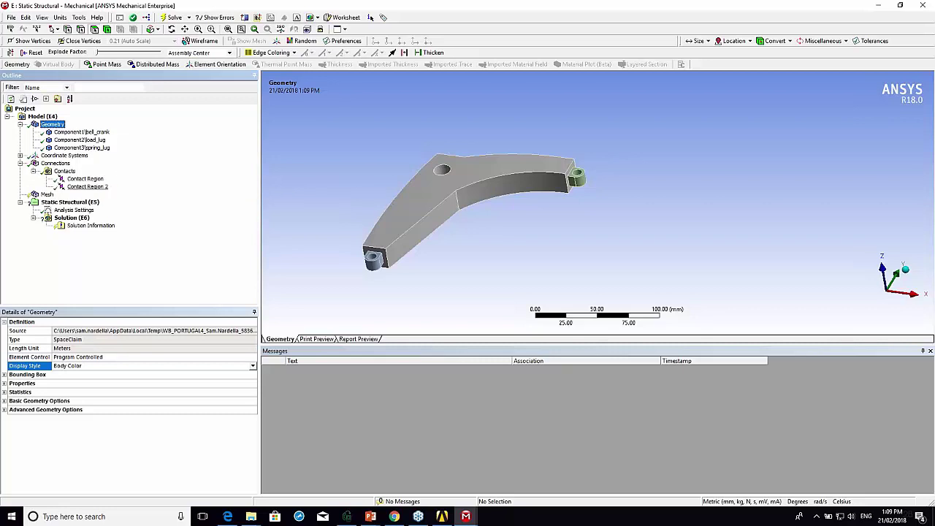
left_click(85, 179)
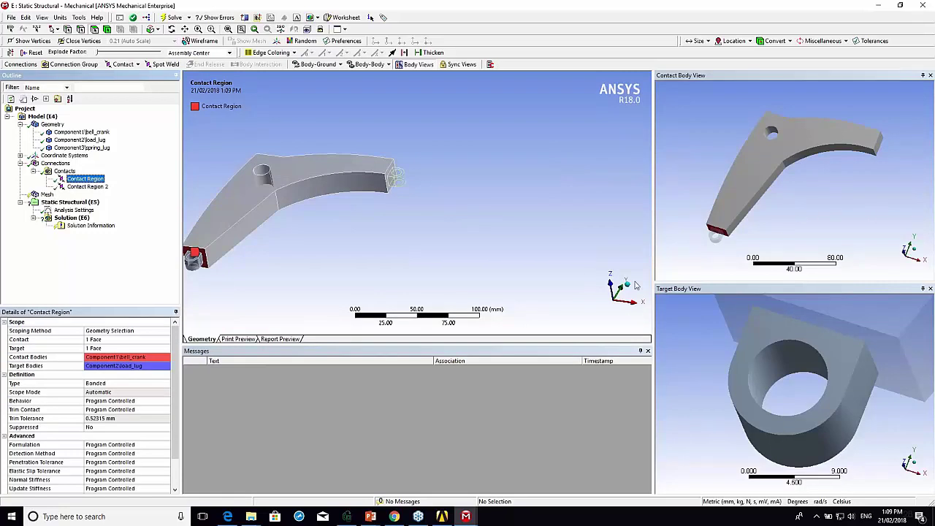
Rotate the contact and target body views to reveal the bell crank and load lug faces.
middle_click_drag(311, 226, 454, 234, "ctrl")
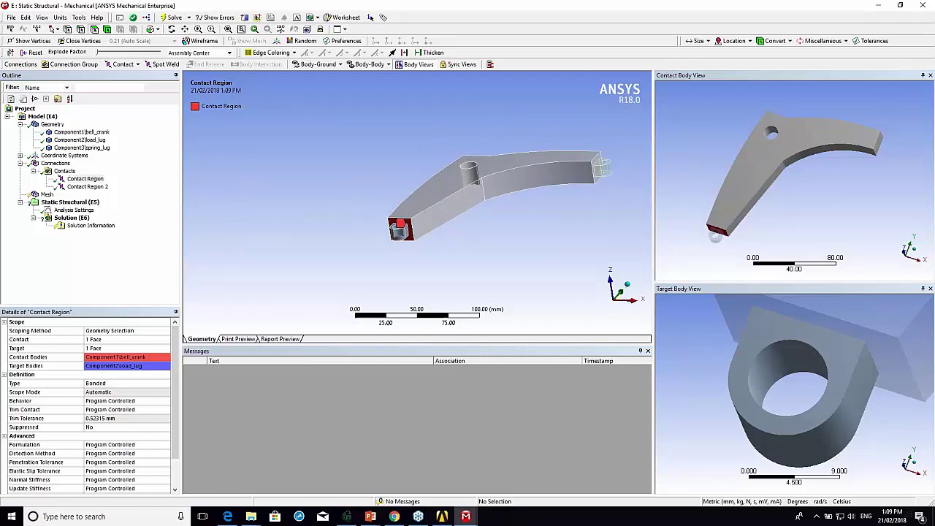
left_click(699, 77)
middle_click_drag(716, 234, 731, 183)
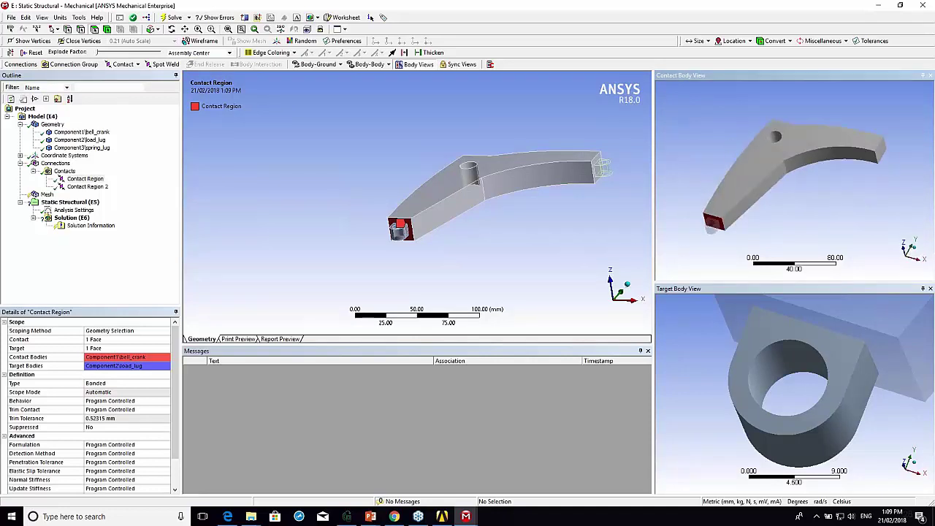
left_click(709, 360)
middle_click_drag(708, 360, 623, 377)
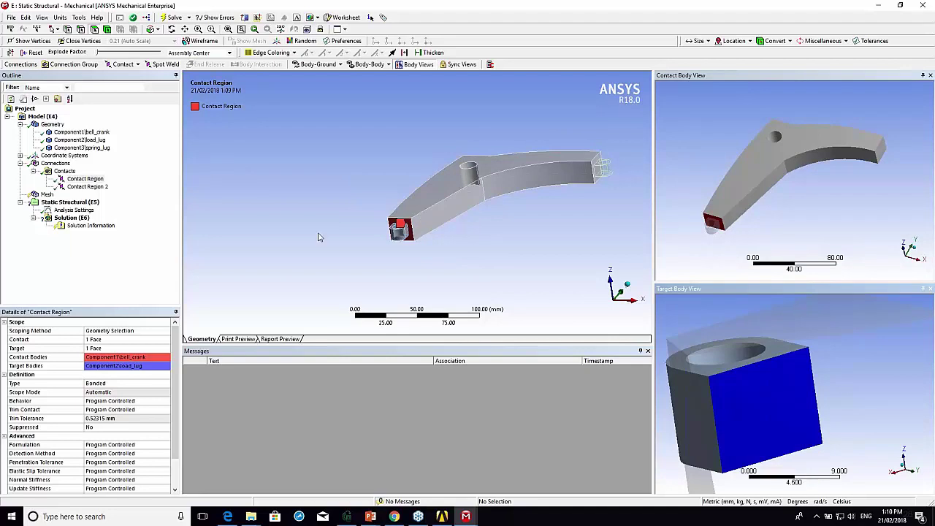
left_click(95, 188)
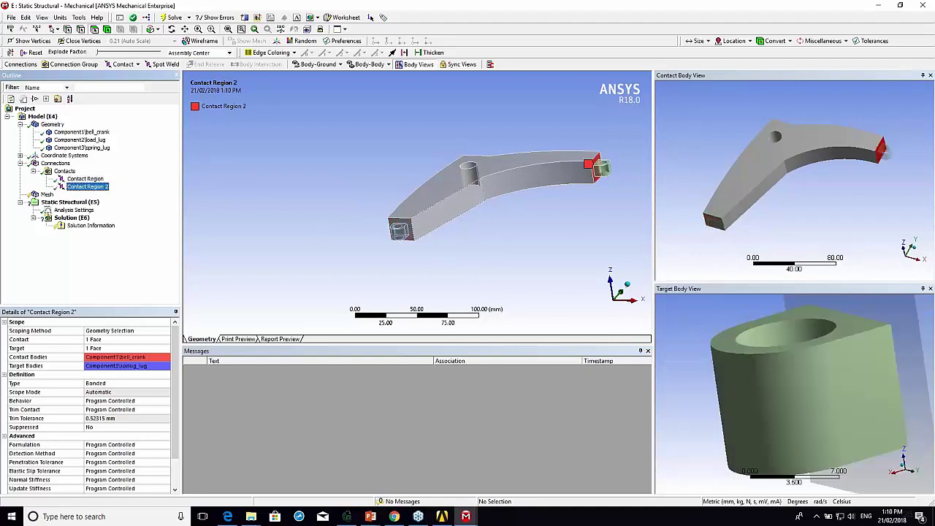
middle_click_drag(574, 209, 500, 222, "ctrl")
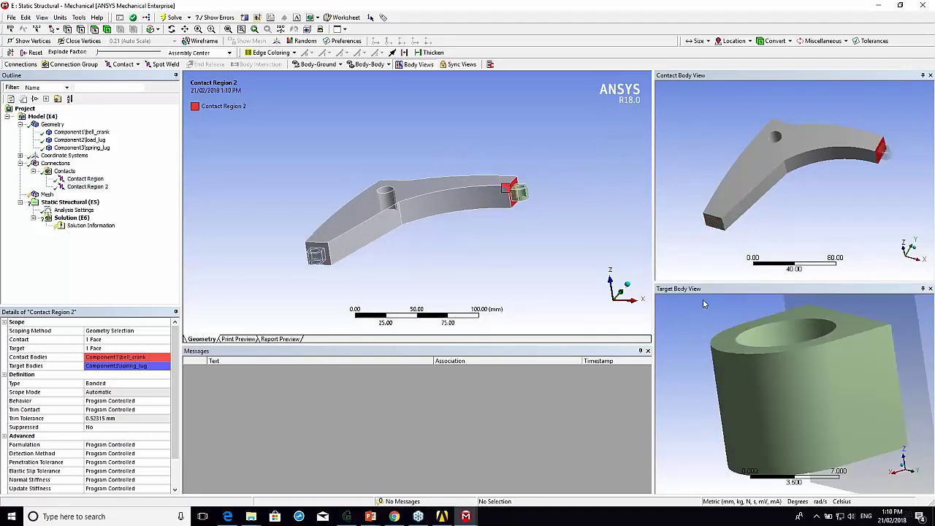
middle_click_drag(784, 366, 685, 371)
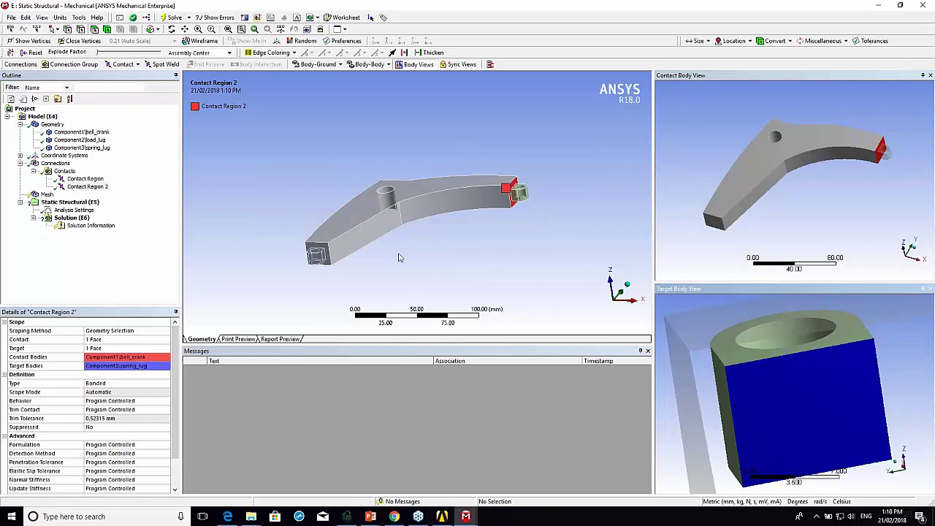
middle_click_drag(392, 247, 363, 241)
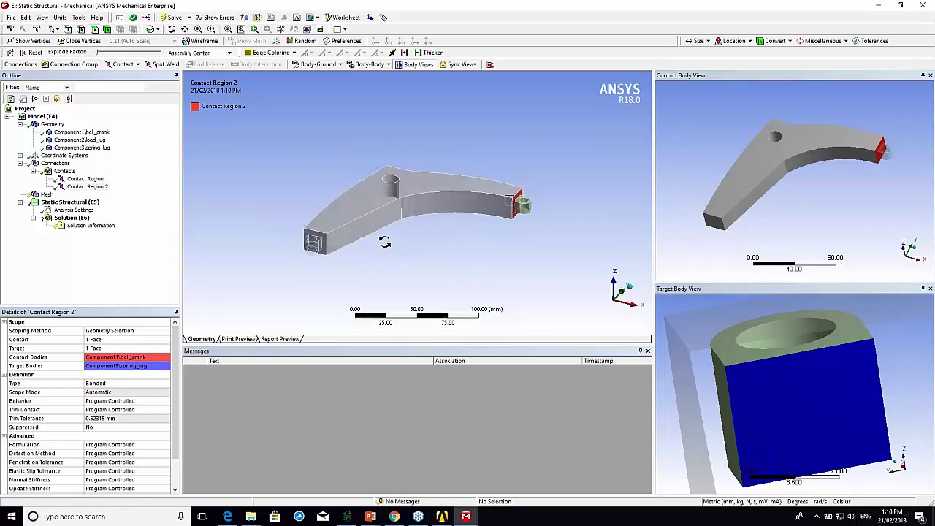
middle_click_drag(385, 242, 365, 242)
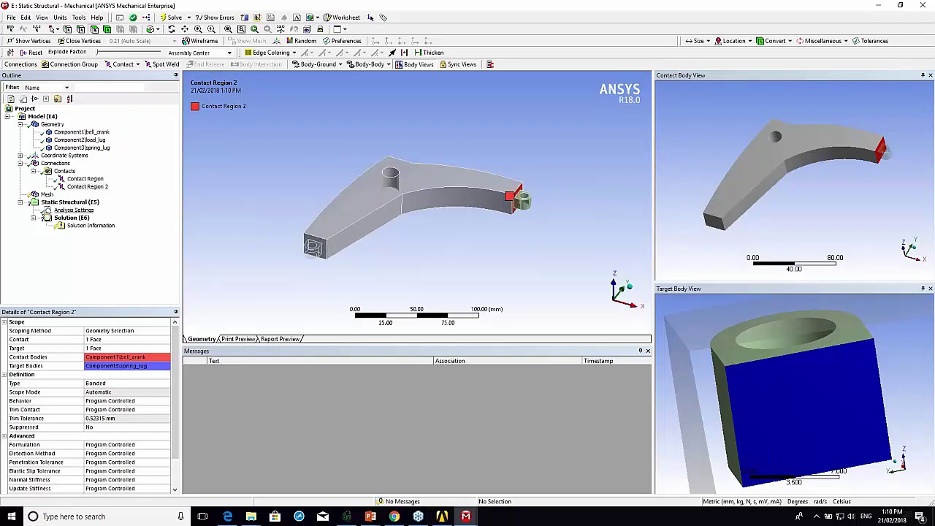
left_click(46, 204)
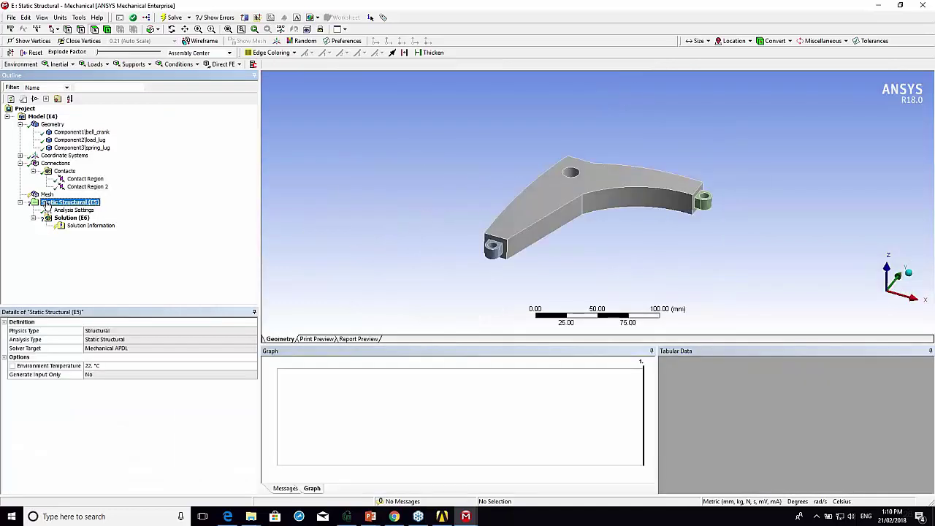
left_click(217, 22)
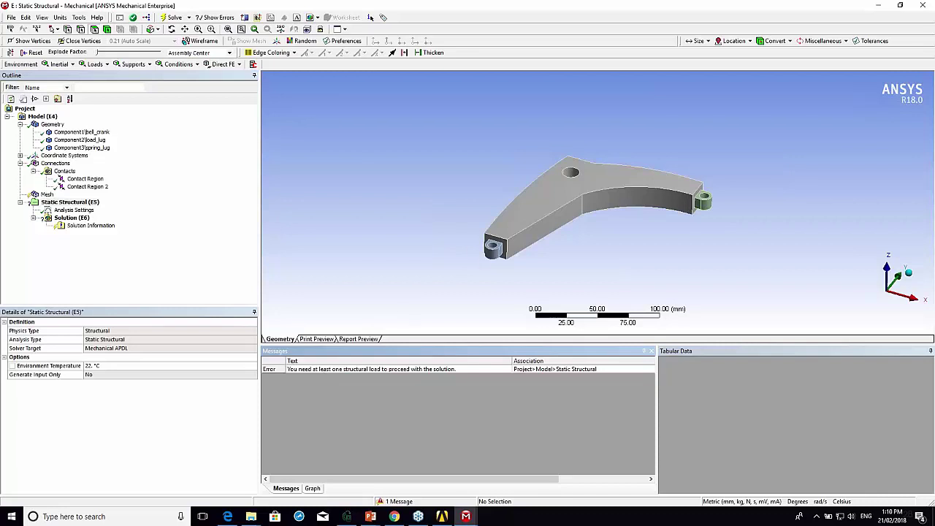
left_click(79, 140)
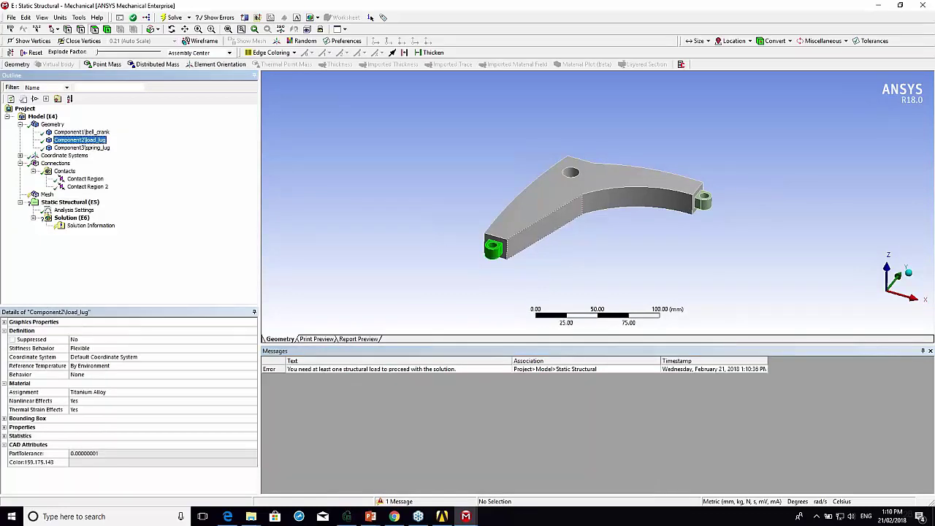
left_click(468, 181)
middle_click_drag(527, 208, 448, 208, "ctrl")
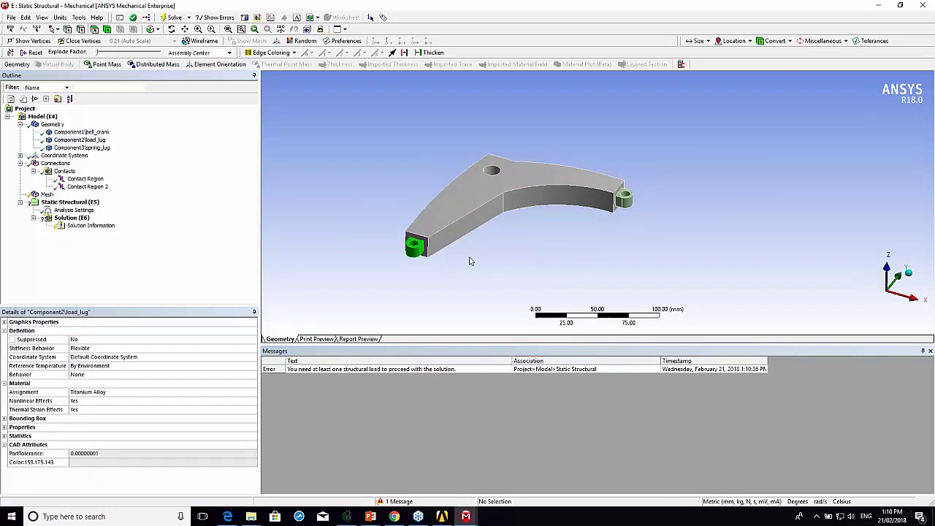
middle_click_drag(463, 255, 453, 266)
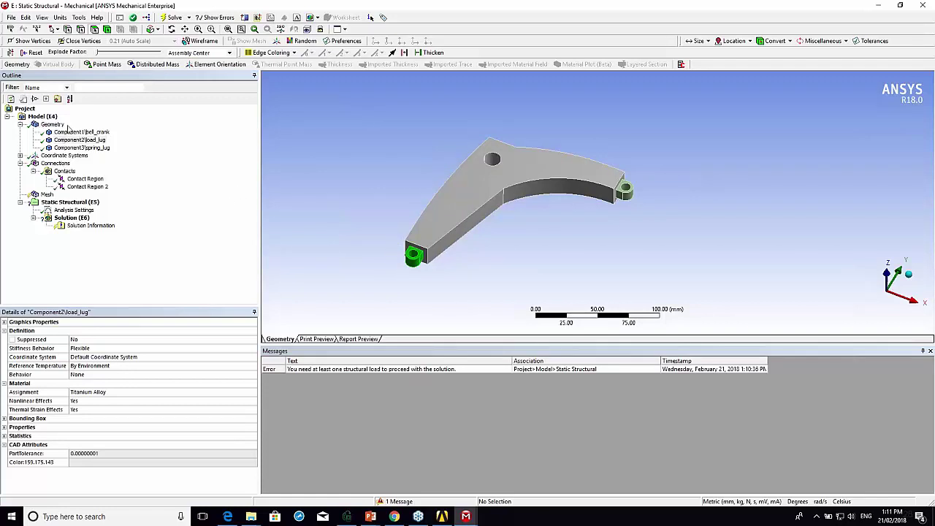
Add a Body-Ground Revolute joint to the model's connections.
left_click(55, 163)
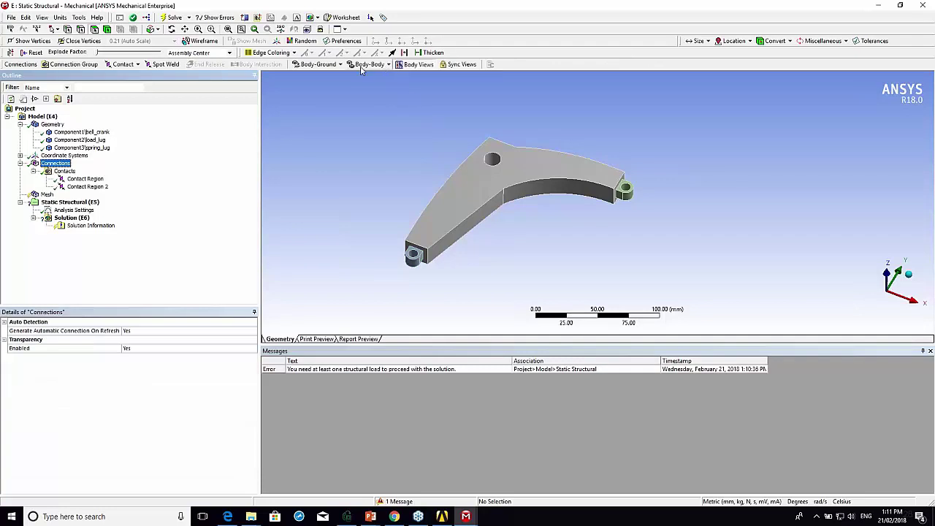
left_click(339, 65)
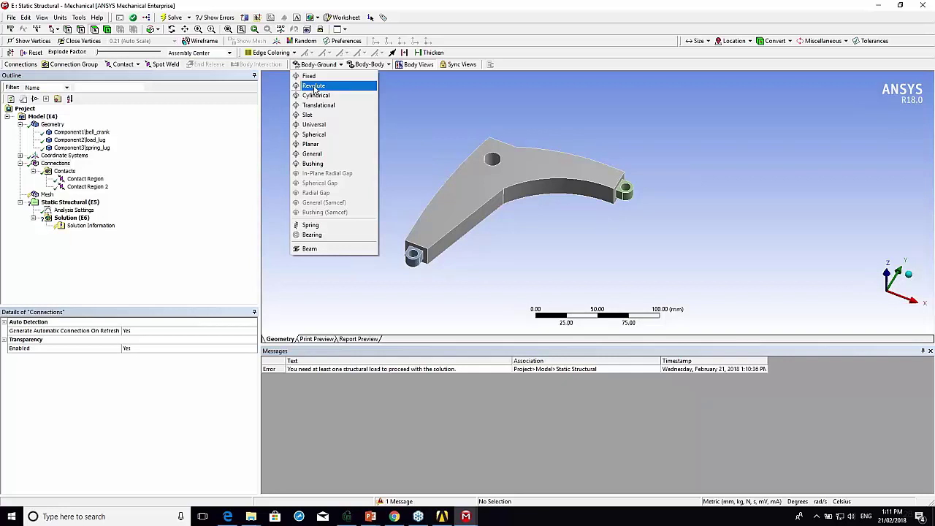
left_click(314, 86)
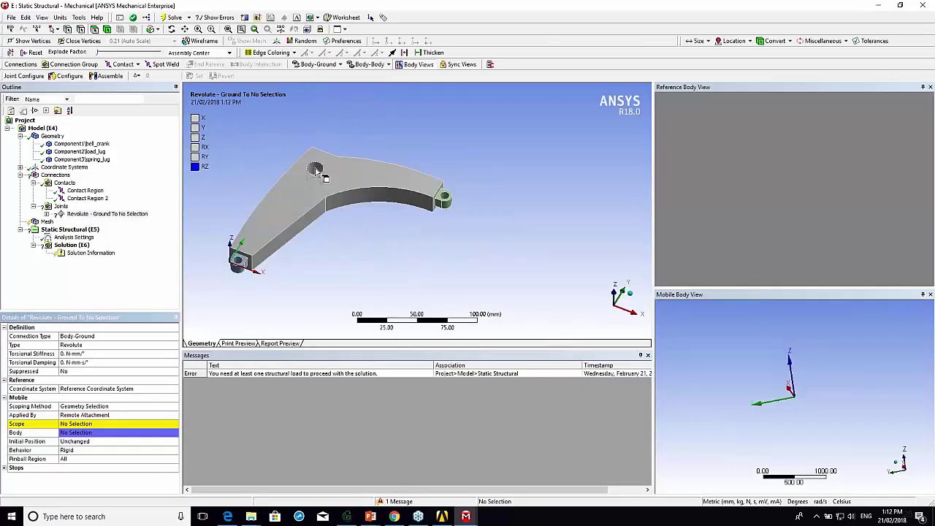
Scope the revolute joint to the two faces of the bell crank's central pivot hole.
left_click(317, 171)
middle_click_drag(339, 181, 325, 181)
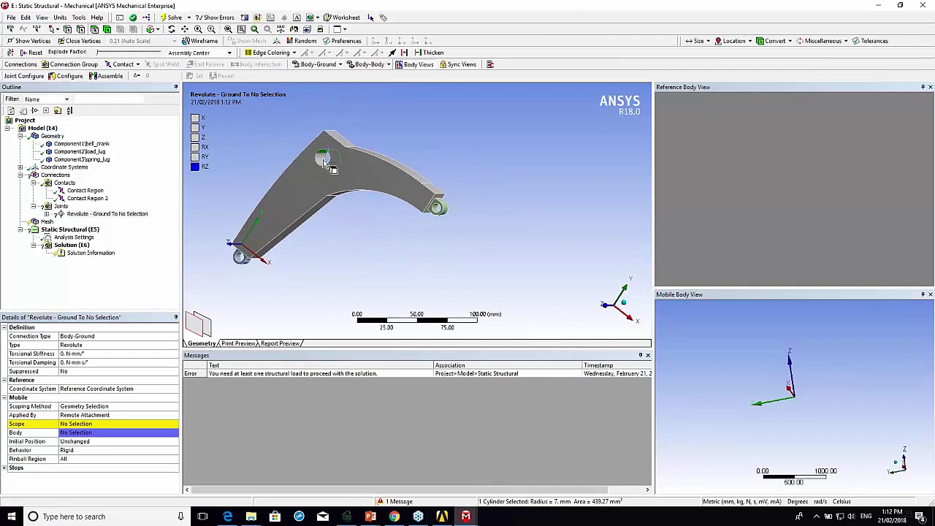
left_click(325, 160, "ctrl")
left_click(76, 427)
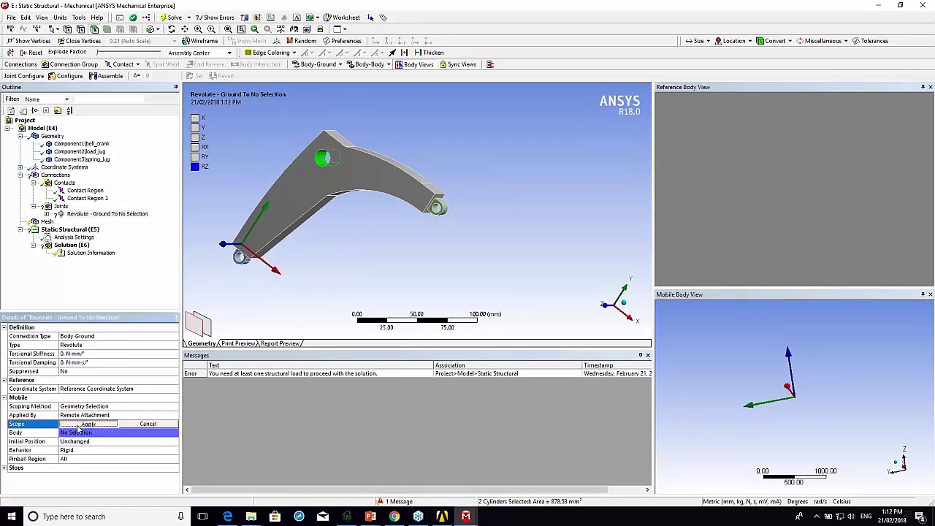
left_click(77, 427)
middle_click_drag(343, 191, 388, 171)
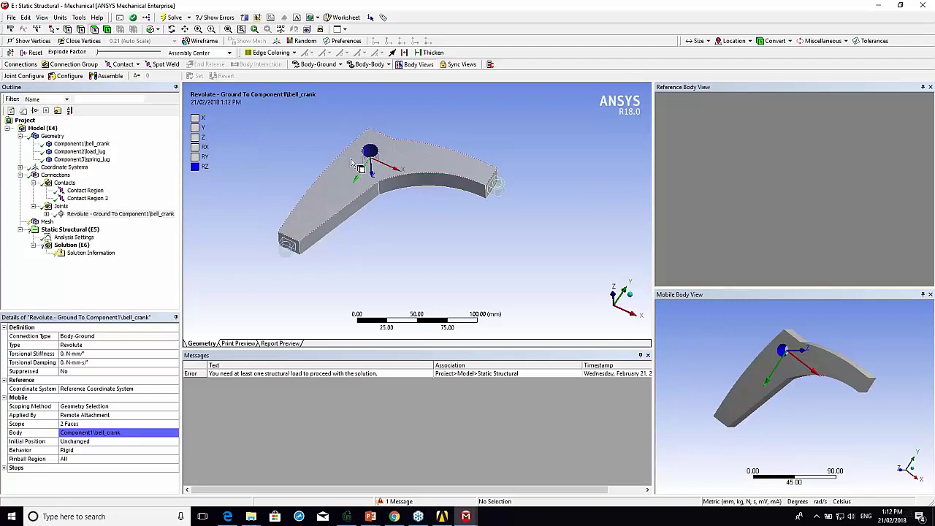
mouse_move(388, 173)
middle_mouse_down()
mouse_move(372, 182)
mouse_move(377, 170)
middle_mouse_up()
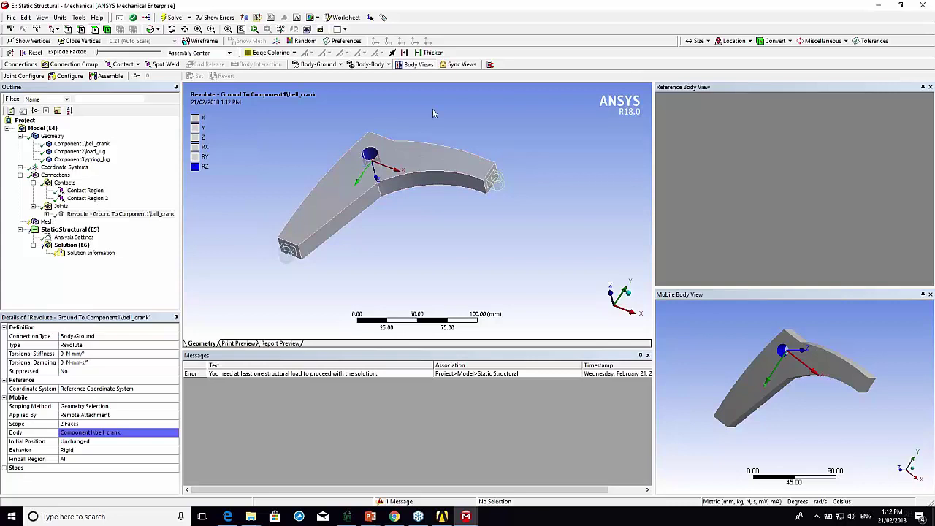
left_click(341, 65)
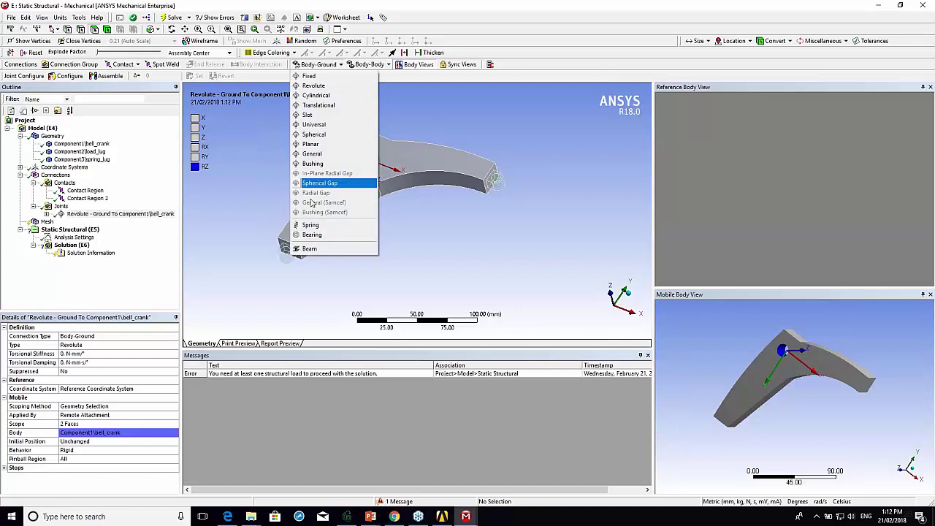
Add a Body-Ground spring with 600 N/mm longitudinal stiffness.
left_click(307, 229)
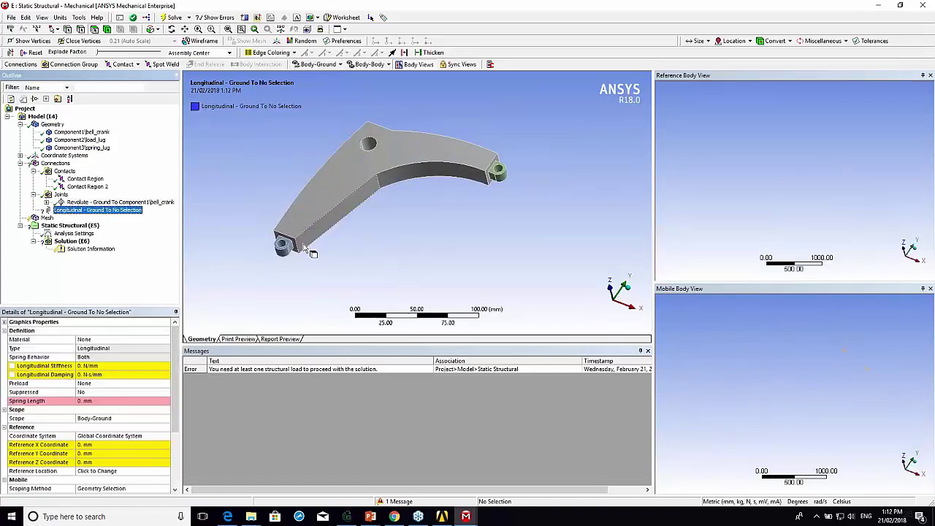
left_click(93, 367)
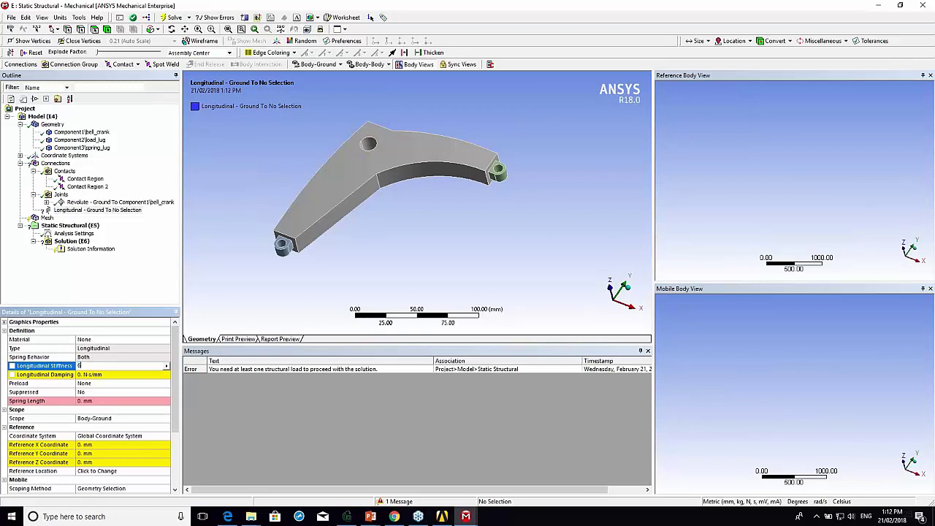
type("600")
key("Return")
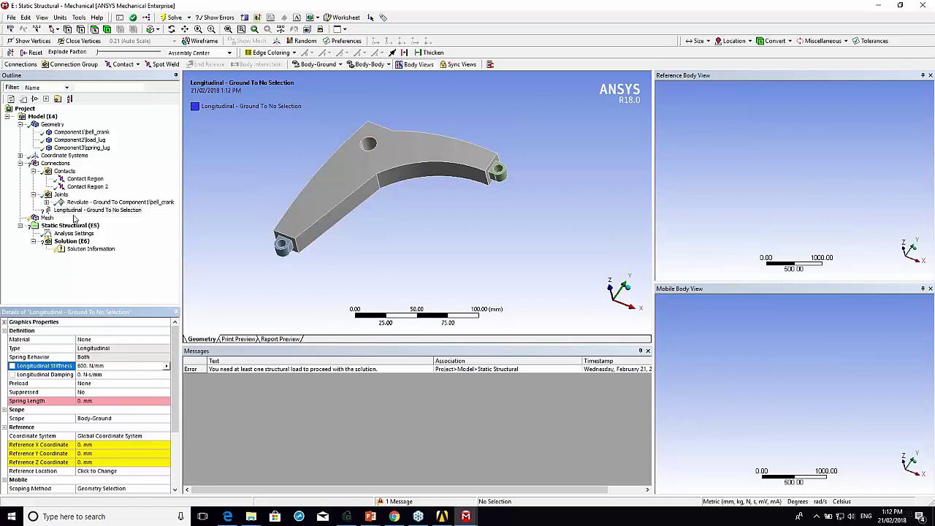
Attach the spring's mobile end to the spring lug's hole face.
scroll(174, 414, "down", 2)
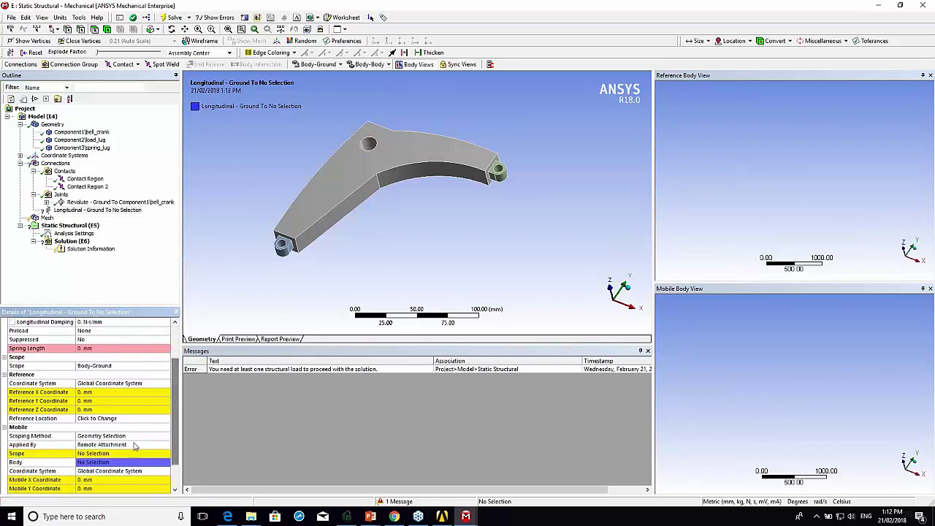
left_click(99, 453)
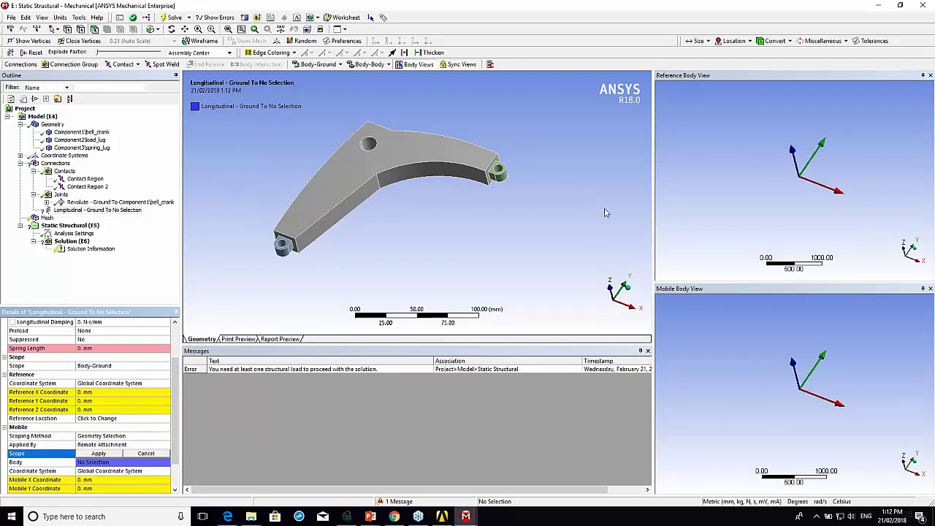
left_click(500, 171)
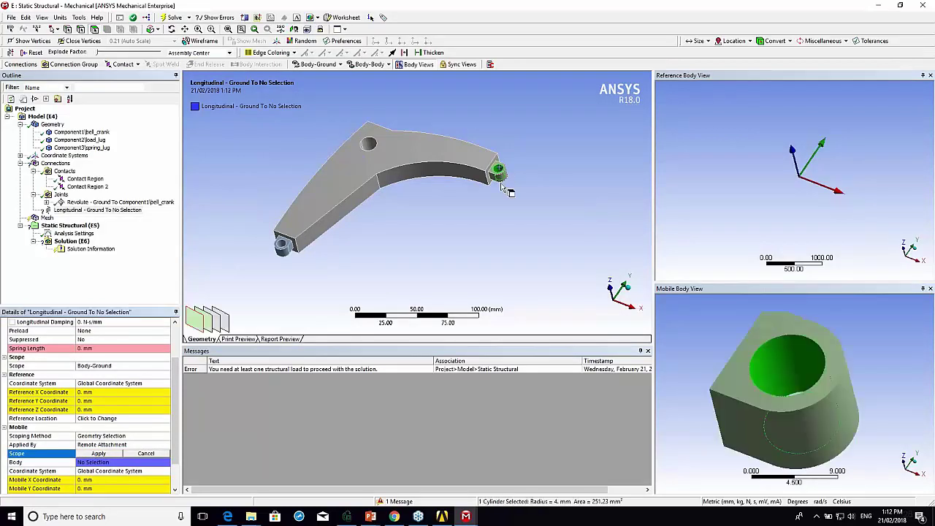
left_click(99, 453)
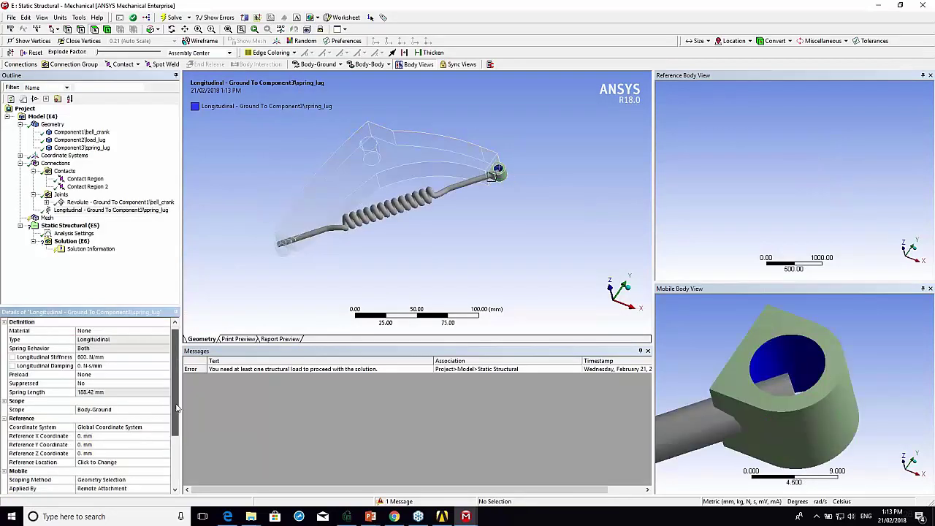
left_click_drag(176, 408, 179, 453)
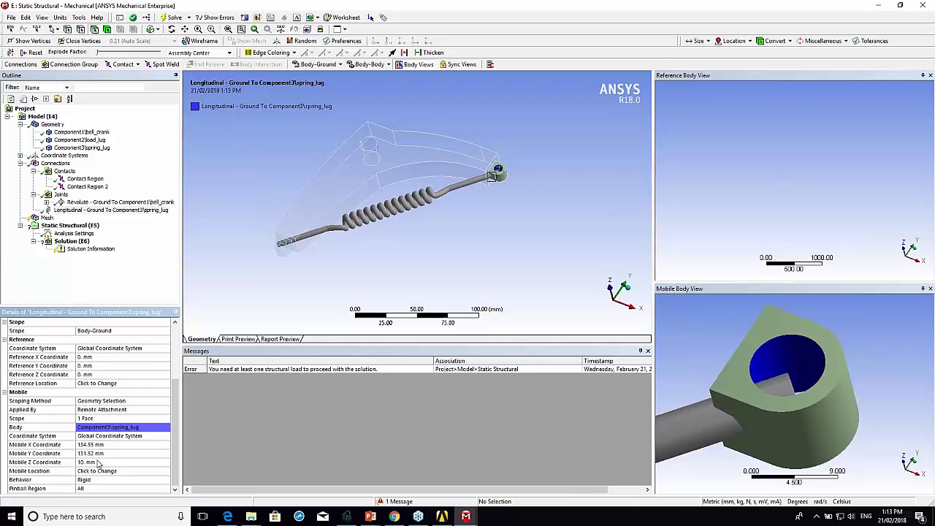
Set the spring's reference Z coordinate to 10 mm and X to 134.55 mm.
left_click(96, 375)
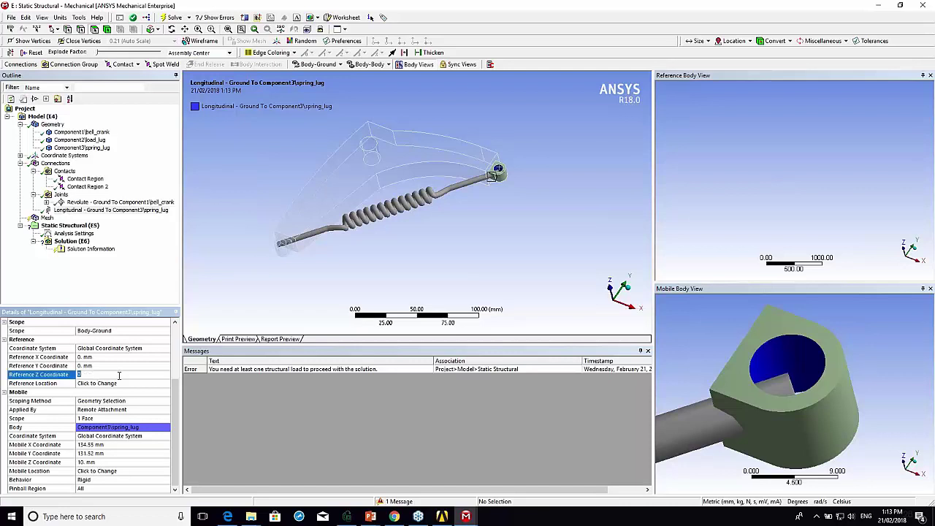
type("10")
left_click(102, 366)
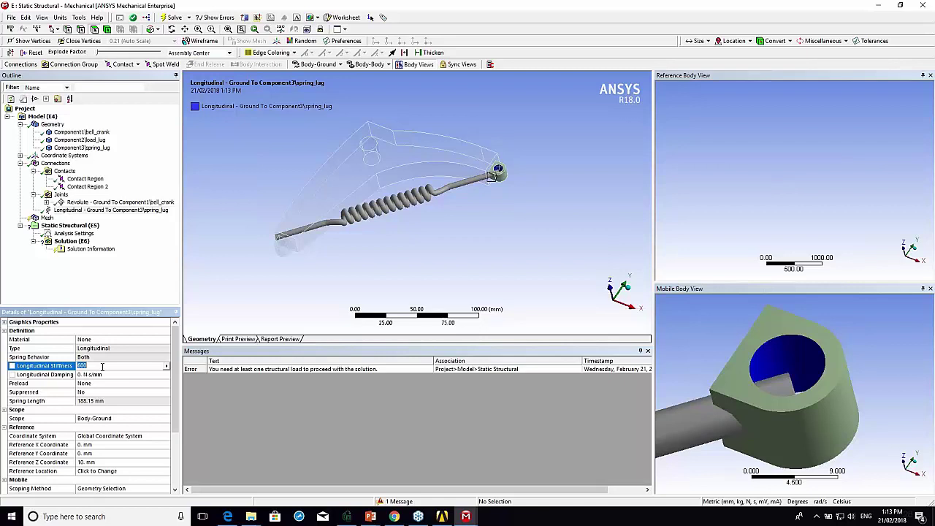
scroll(100, 435, "down", 2)
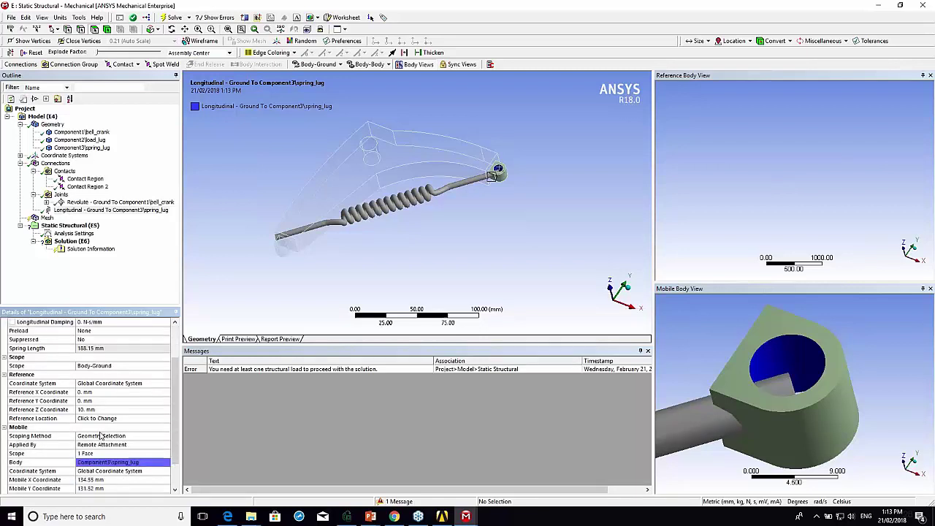
left_click(88, 394)
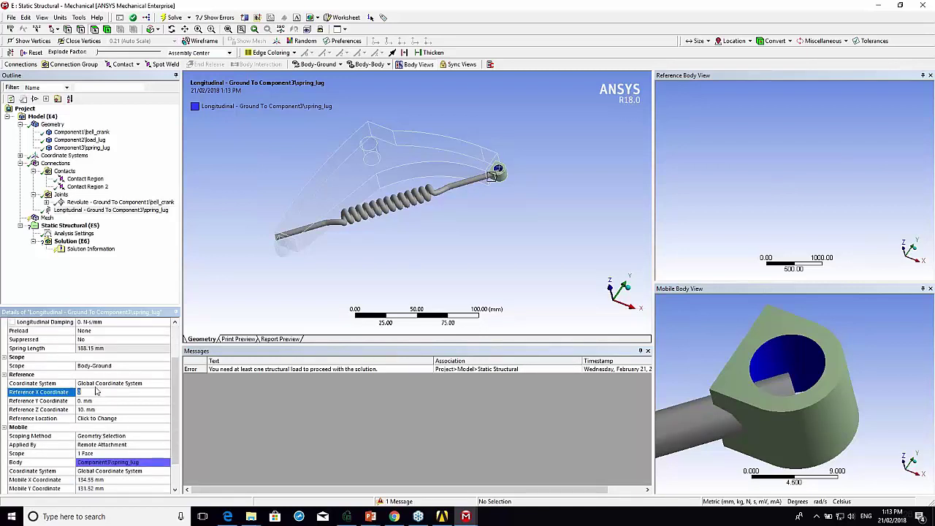
type("134.55")
key("Return")
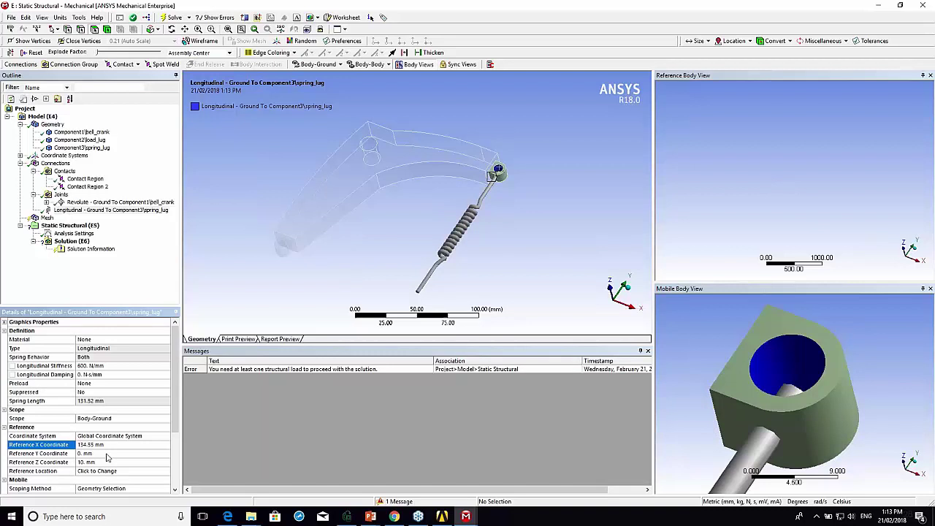
Set the spring's reference Y coordinate to 200 mm and review its preload setting.
scroll(178, 456, "down", 2)
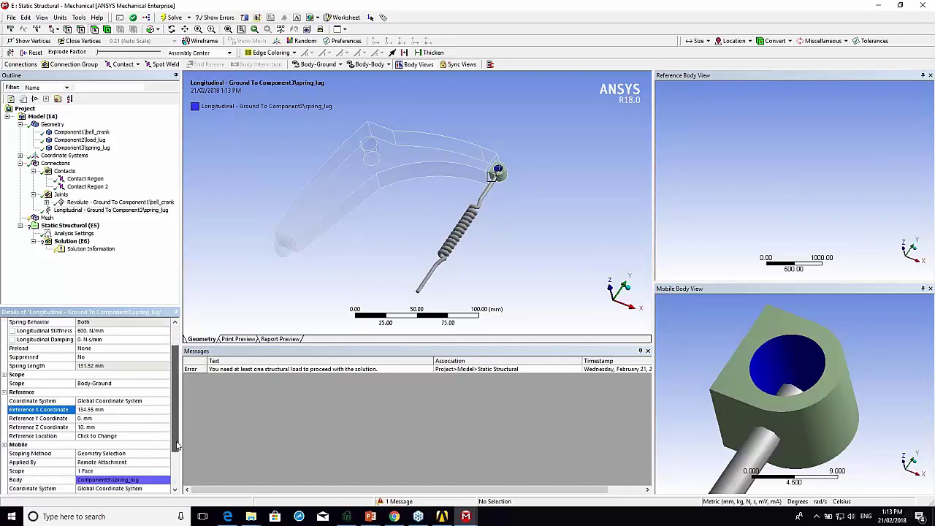
scroll(179, 460, "down", 2)
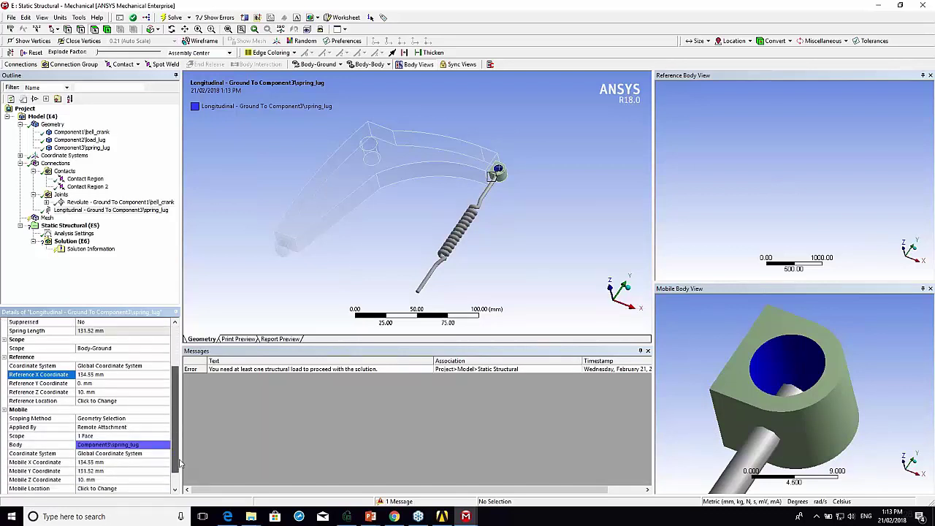
left_click(94, 385)
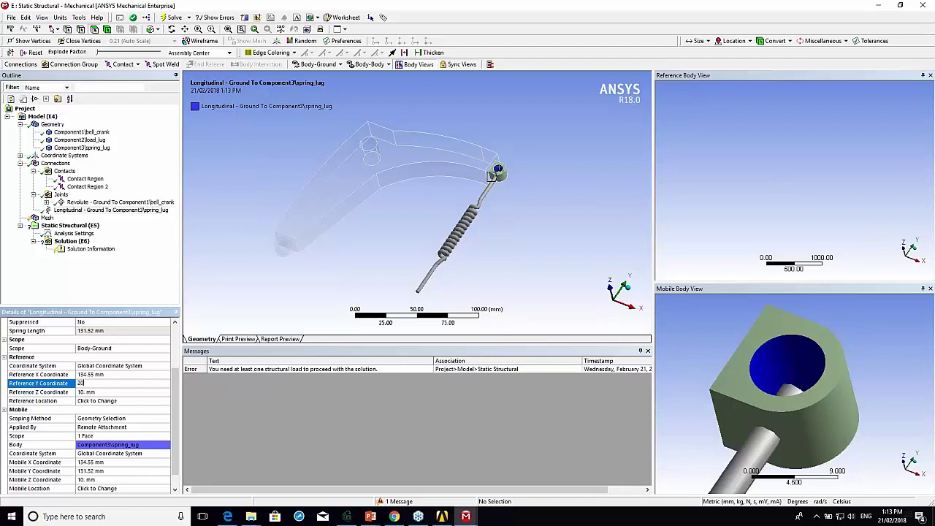
type("200")
key("Return")
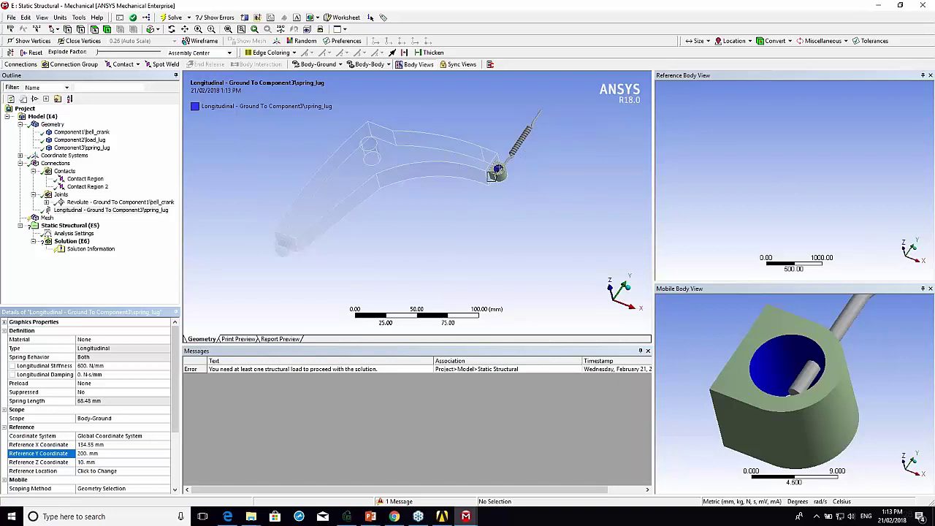
mouse_move(178, 414)
left_mouse_down()
mouse_move(178, 464)
mouse_move(187, 406)
left_mouse_up()
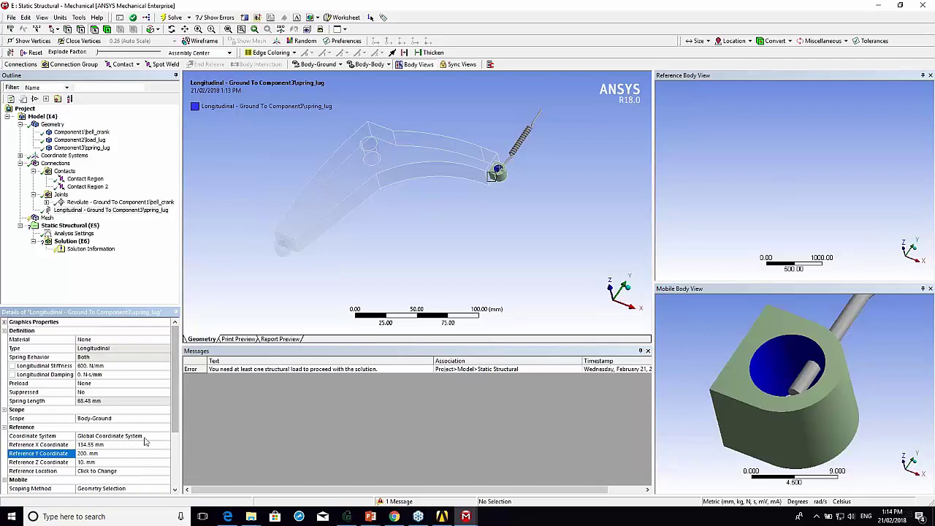
left_click(93, 386)
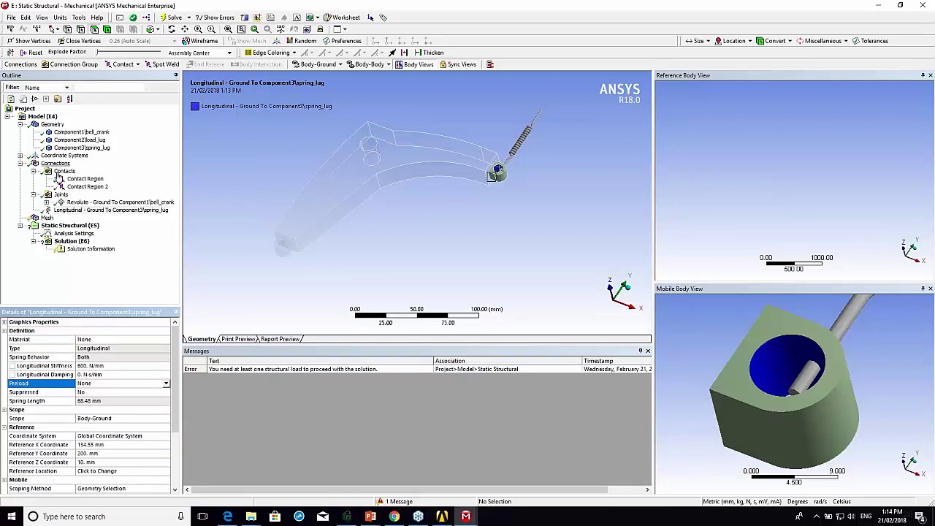
left_click(47, 218)
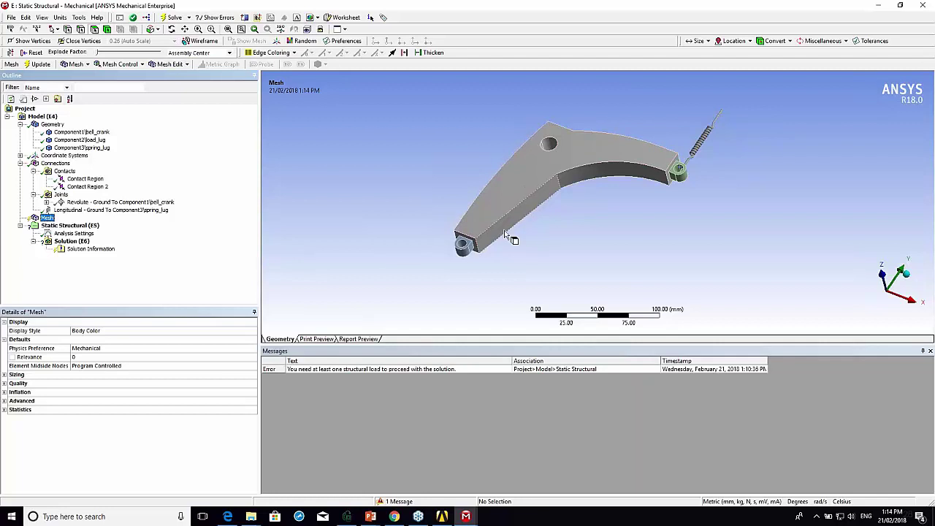
Generate an initial mesh, then add a Body Sizing control scoped to the bell crank body.
right_click(46, 217)
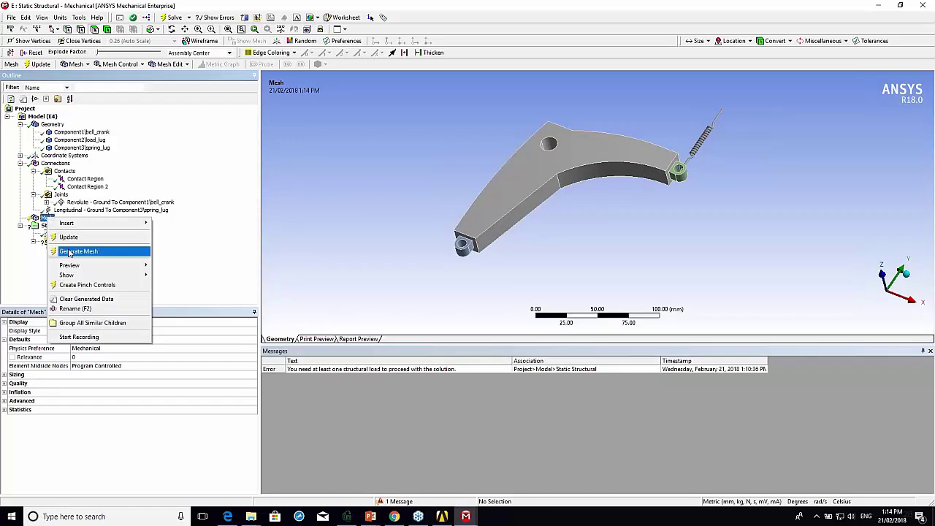
left_click(70, 251)
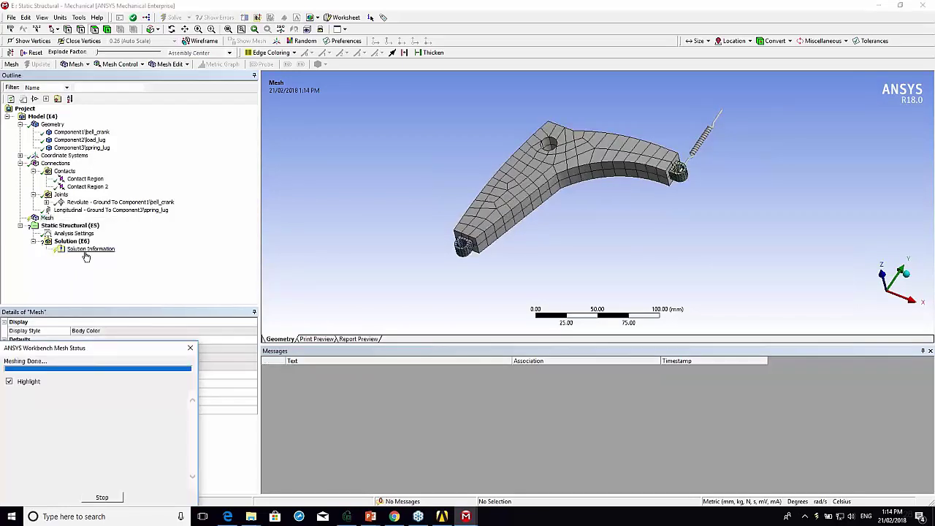
right_click(47, 218)
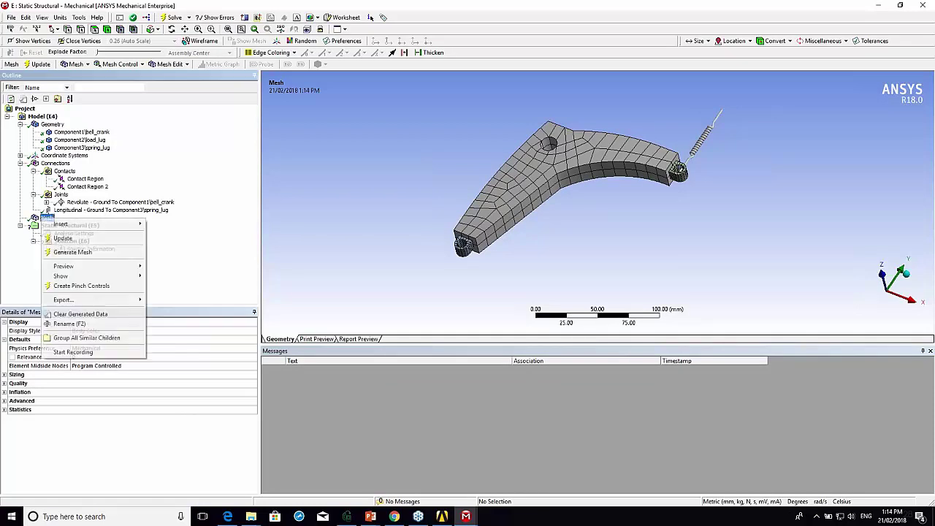
mouse_move(70, 224)
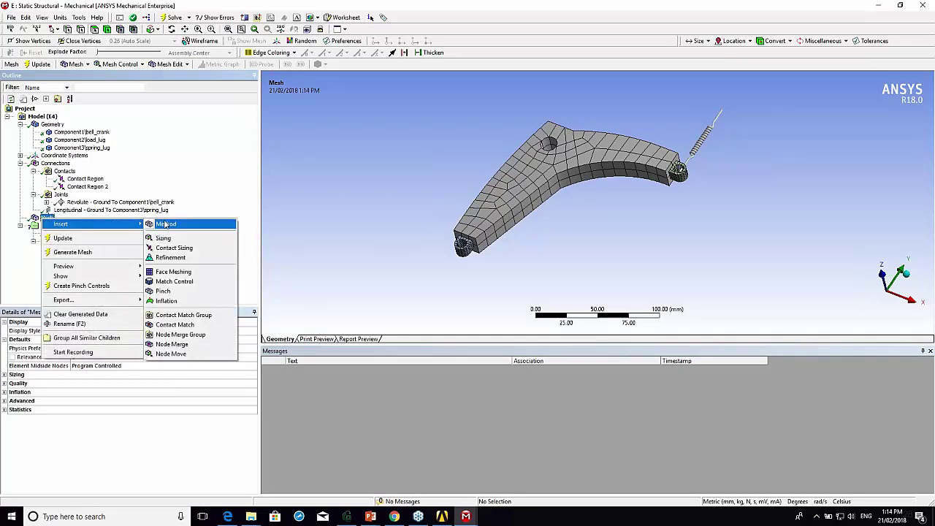
left_click(164, 239)
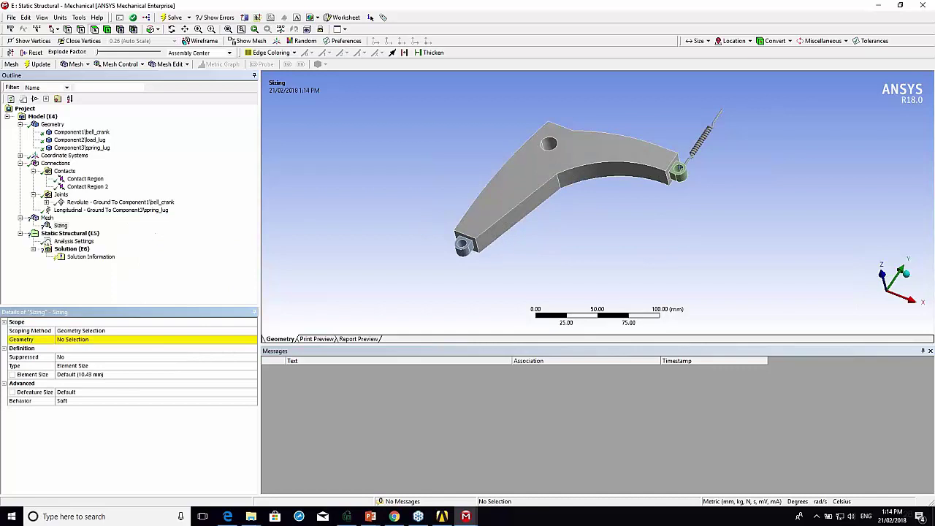
left_click(107, 30)
left_click(549, 183)
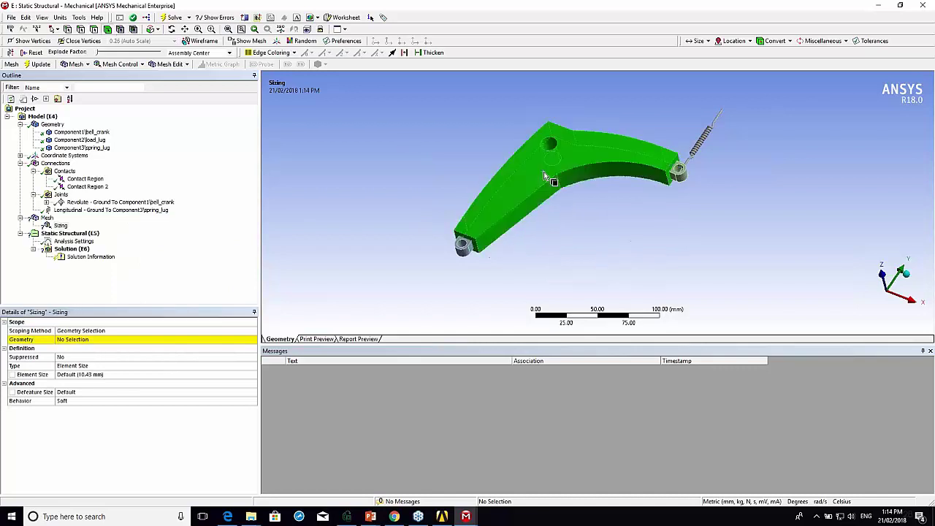
left_click(63, 340)
left_click(67, 341)
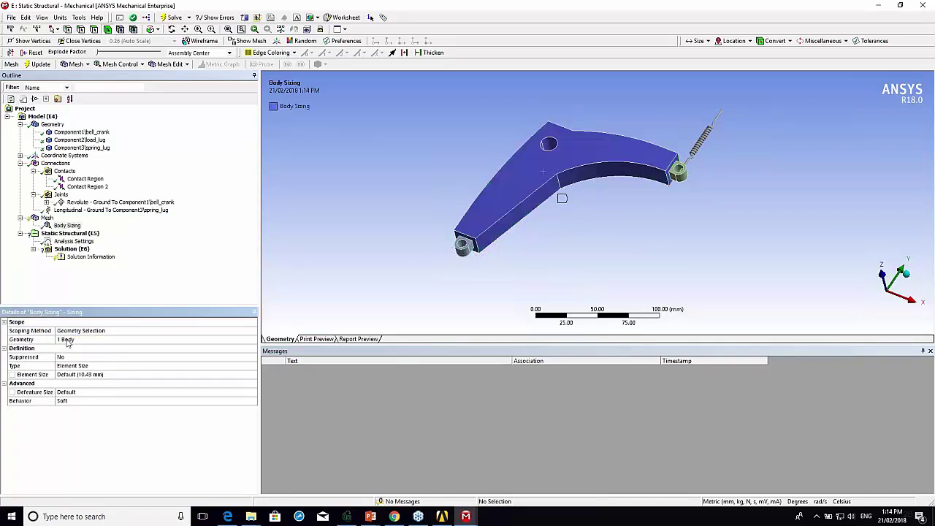
Set the body sizing element size to 3.5 mm.
left_click(85, 375)
type("2")
key("Return")
left_click(70, 374)
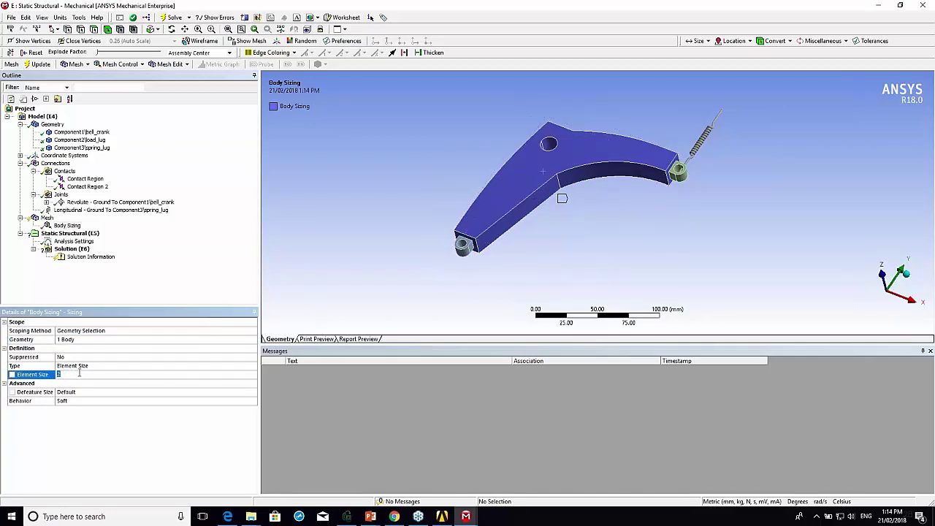
type("3.5")
key("Return")
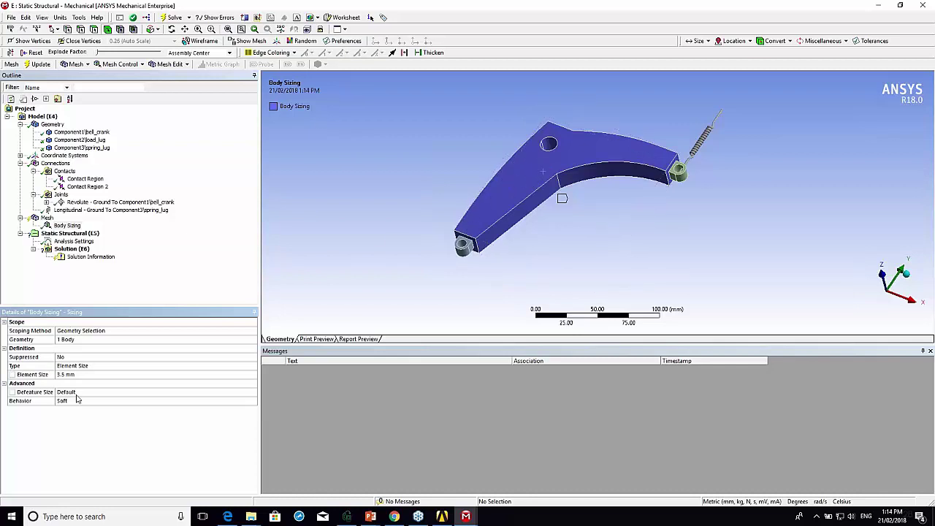
Regenerate the mesh with the 3.5 mm body sizing.
left_click(46, 217)
right_click(46, 218)
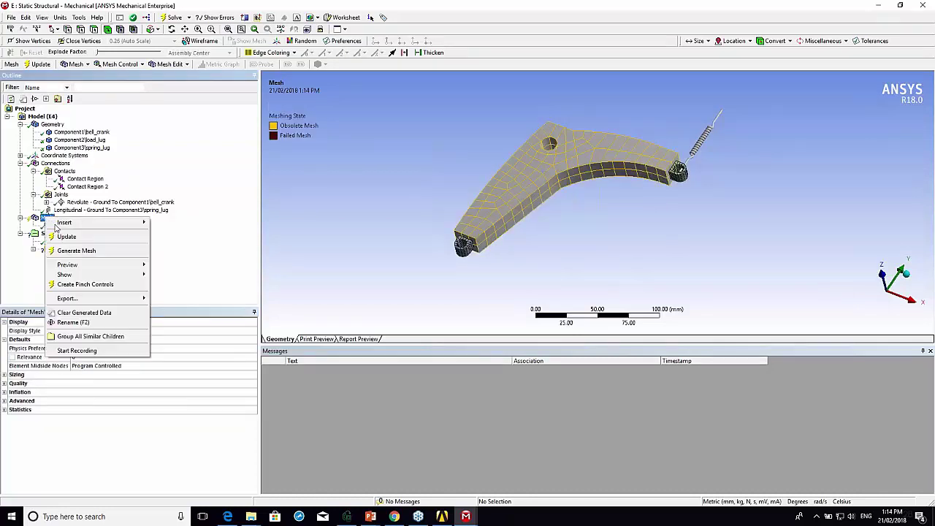
left_click(74, 251)
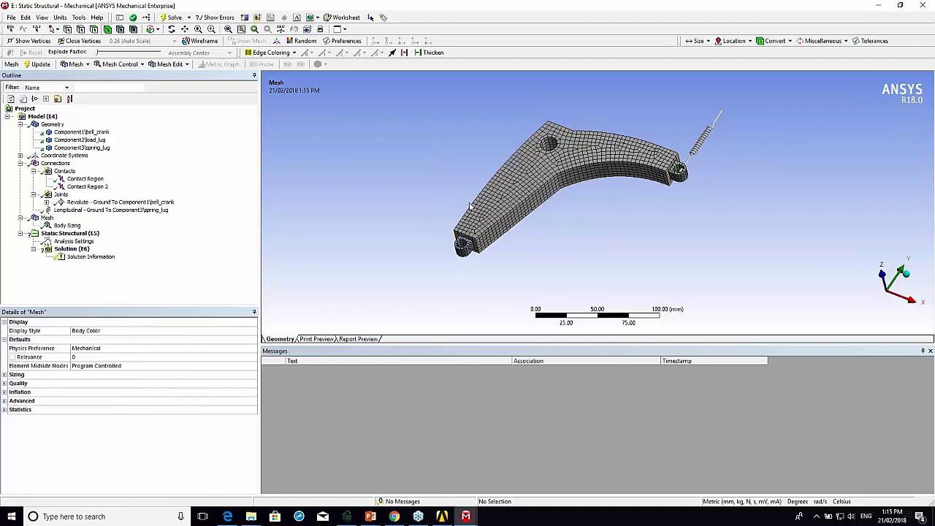
scroll(544, 179, "up", 5)
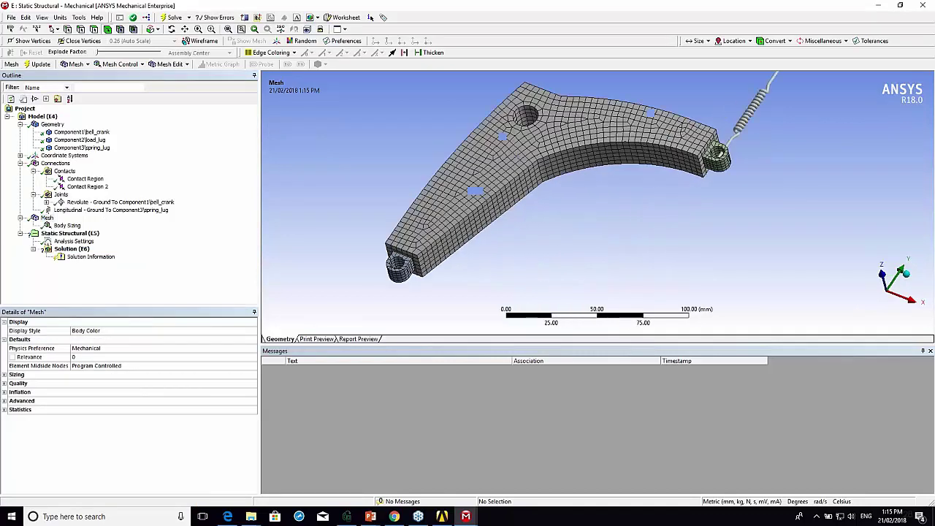
scroll(523, 231, "up", 4)
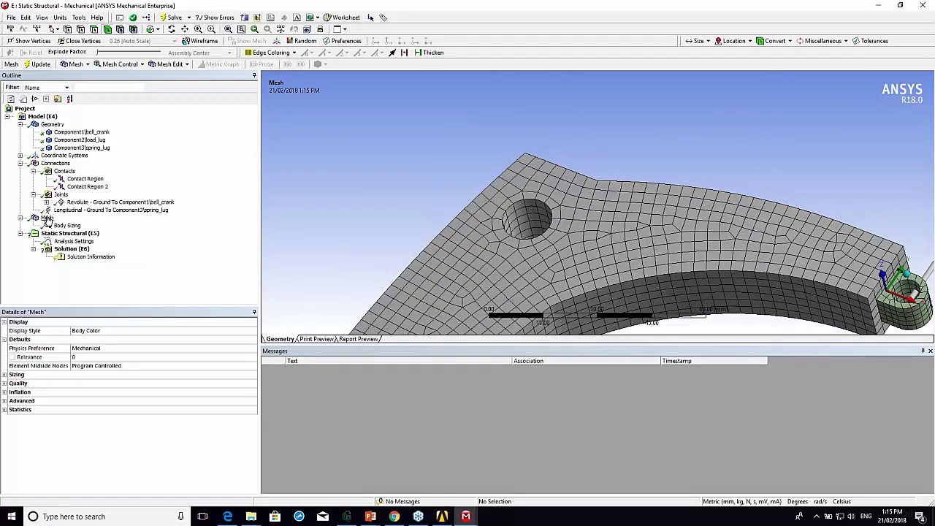
Insert an Inflation mesh control with the bell crank body as its geometry.
right_click(47, 219)
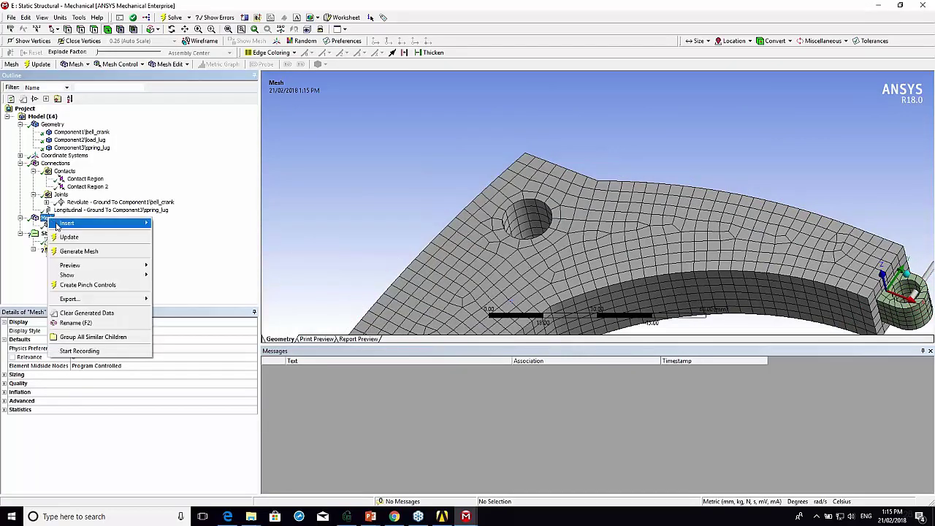
mouse_move(77, 225)
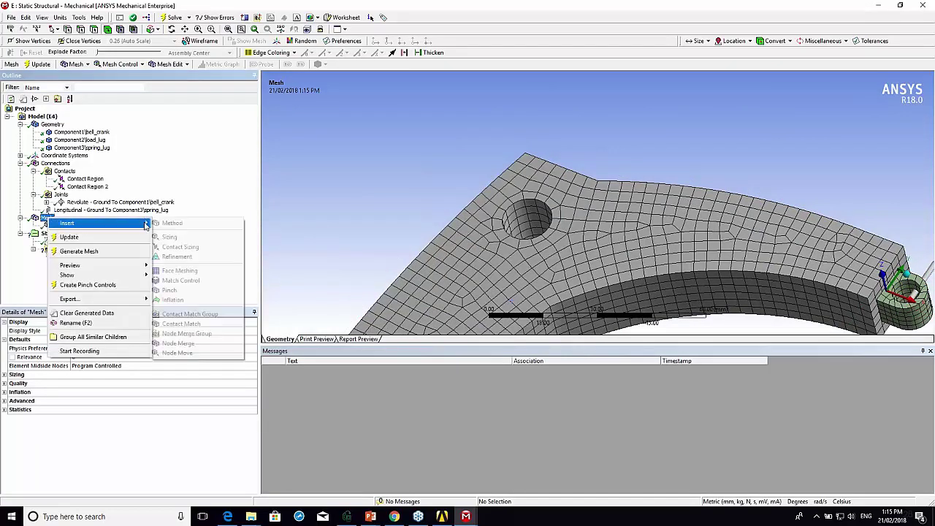
left_click(192, 299)
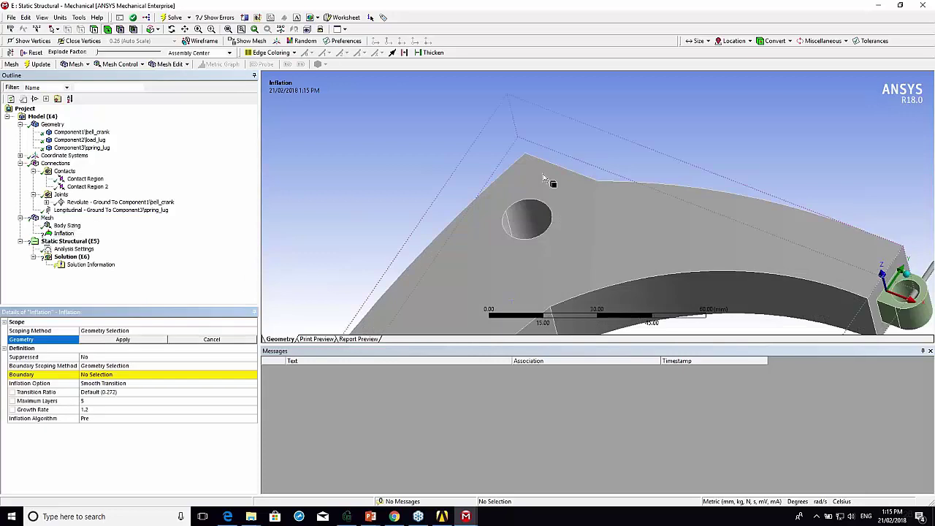
left_click(539, 209)
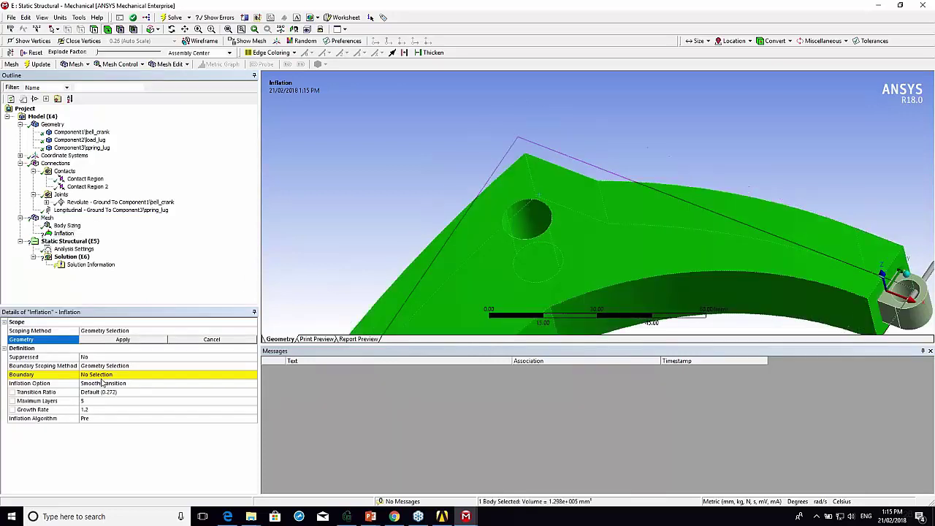
left_click(102, 375)
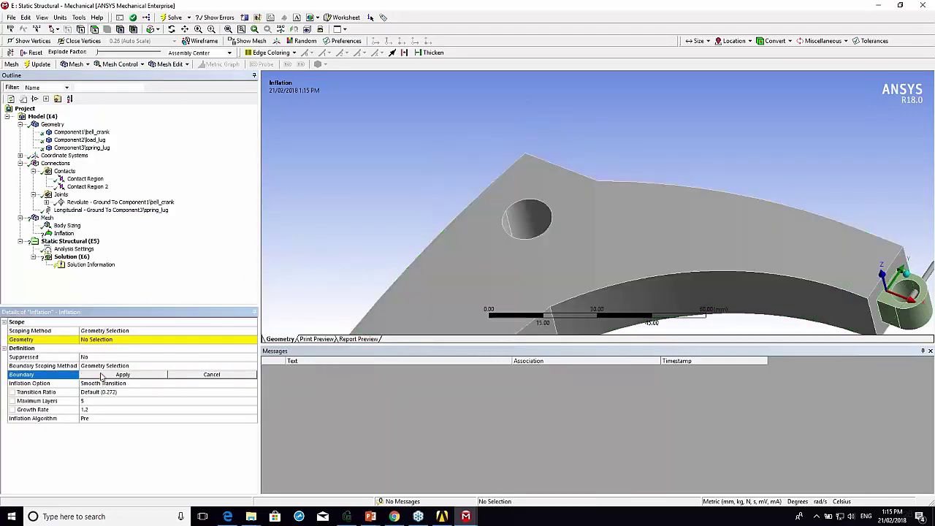
left_click(101, 341)
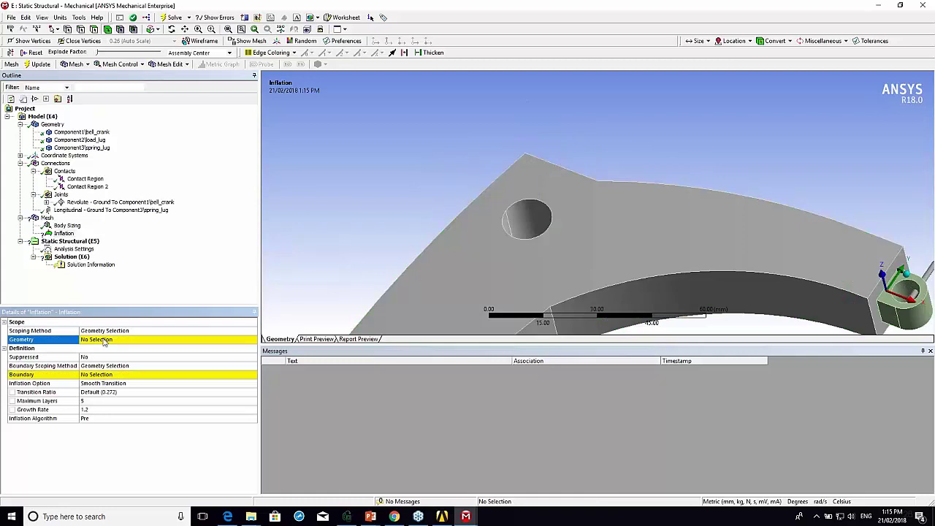
left_click(105, 340)
left_click(526, 286)
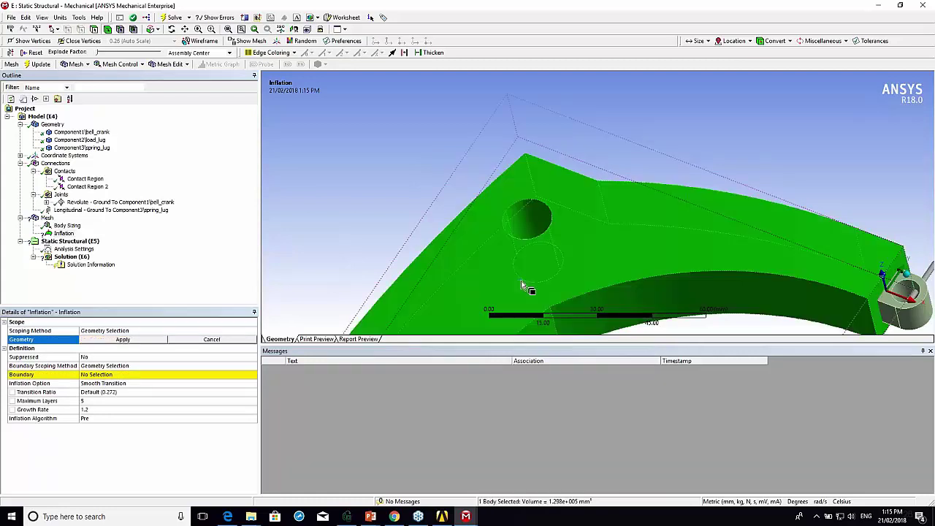
left_click(125, 340)
Set the inflation boundary to the two pivot-hole faces.
left_click(103, 375)
left_click(529, 221)
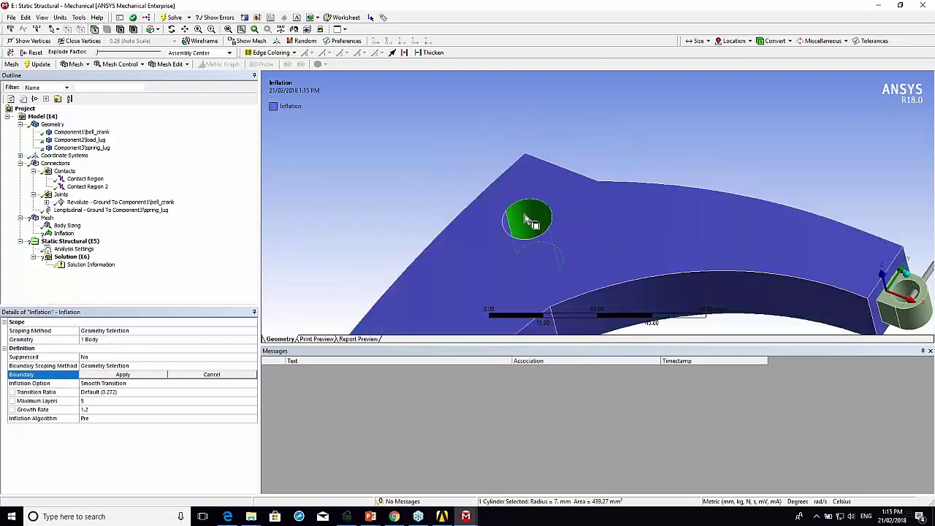
left_click(511, 241, "ctrl")
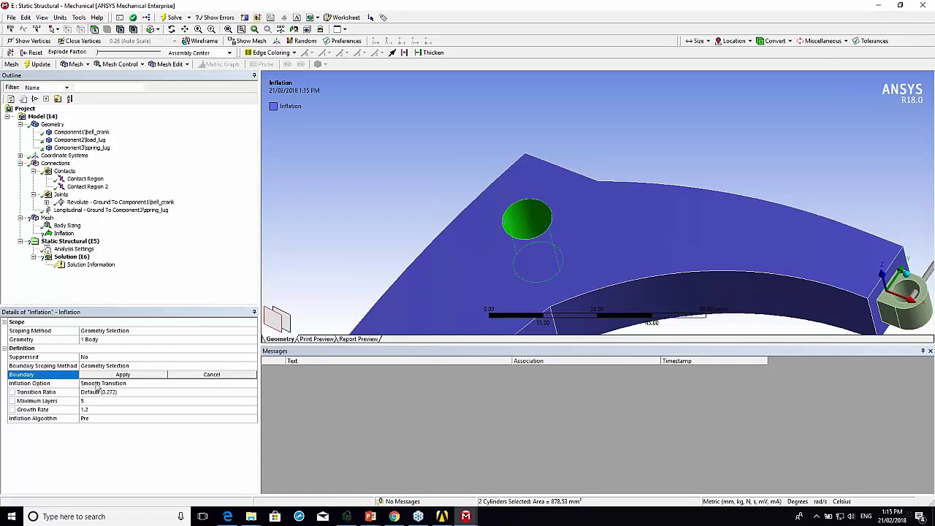
left_click(117, 375)
Choose Total Thickness inflation with a 5 mm maximum thickness and growth rate 1.
left_click(144, 384)
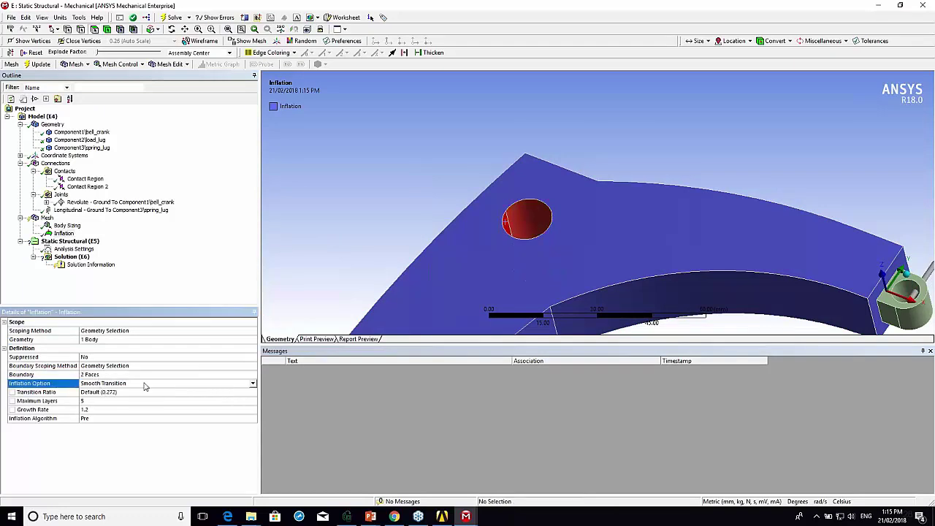
left_click(253, 385)
left_click(133, 396)
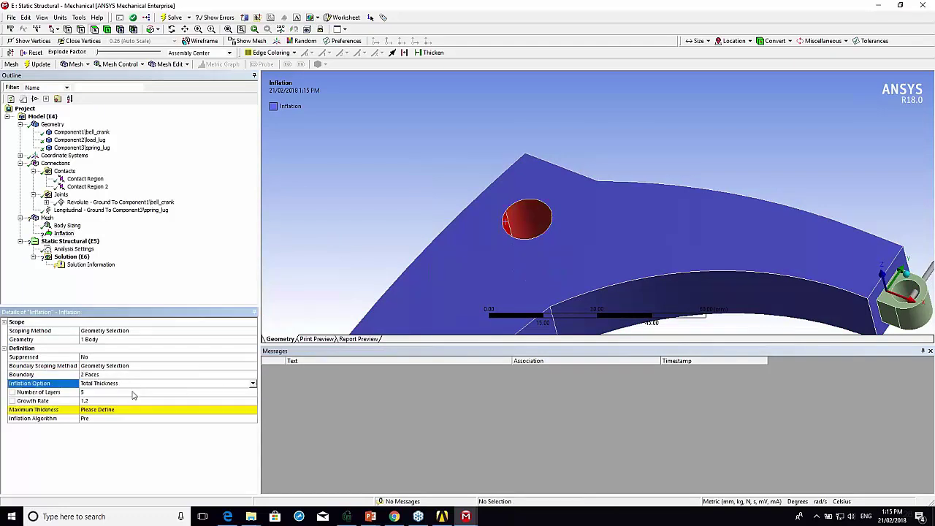
left_click(96, 410)
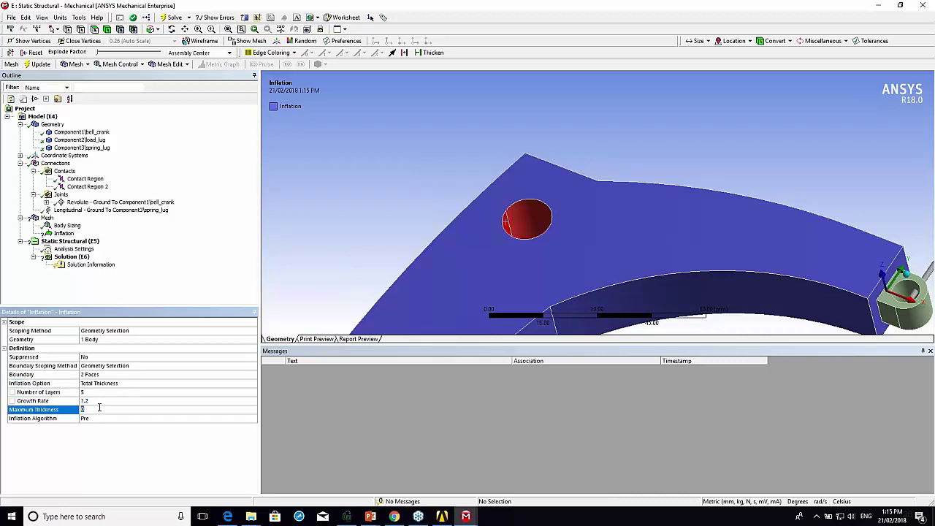
key("Return")
left_click(92, 402)
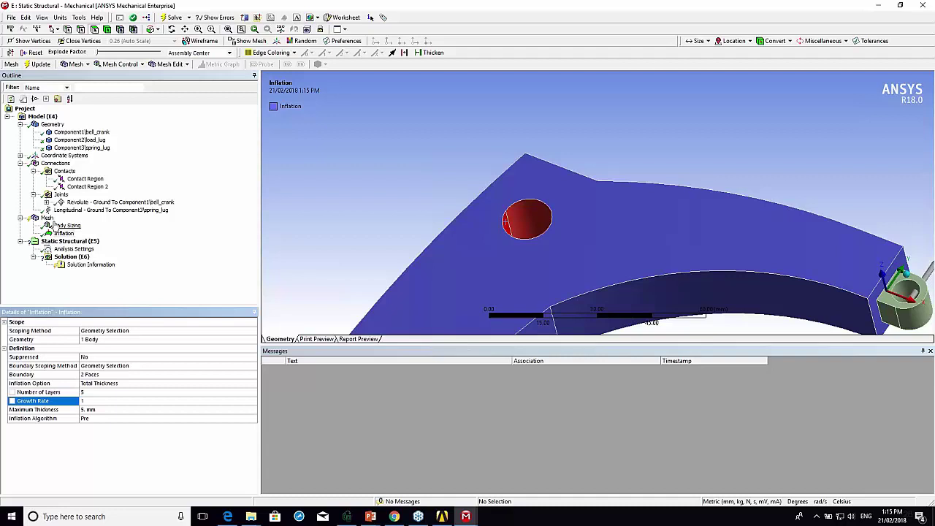
Regenerate the mesh and orbit to inspect the inflation layers around the pivot hole.
right_click(48, 218)
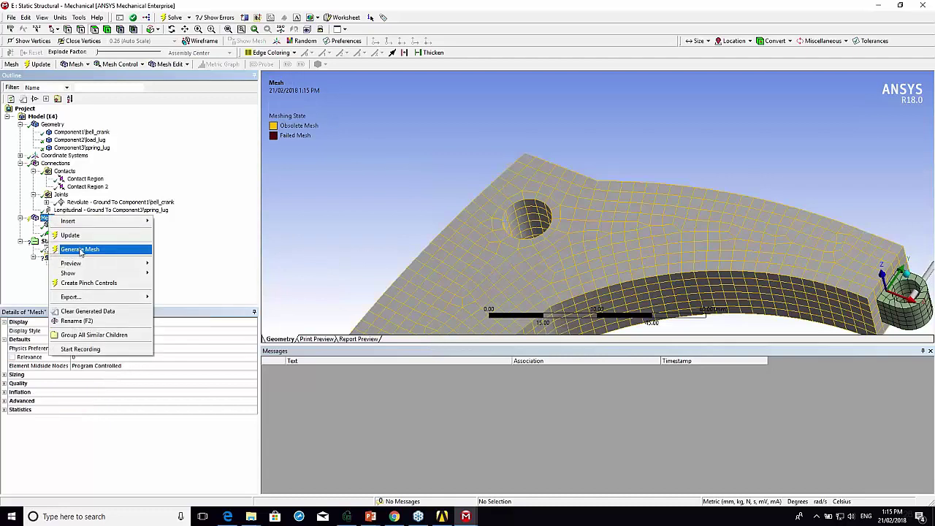
left_click(80, 250)
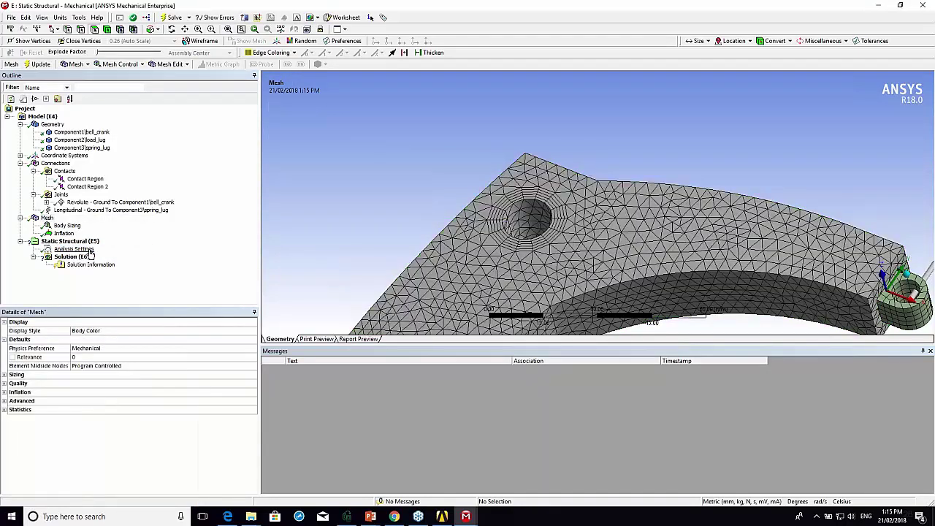
mouse_move(527, 221)
left_mouse_down()
mouse_move(552, 206)
mouse_move(550, 226)
mouse_move(576, 217)
mouse_move(579, 129)
left_mouse_up()
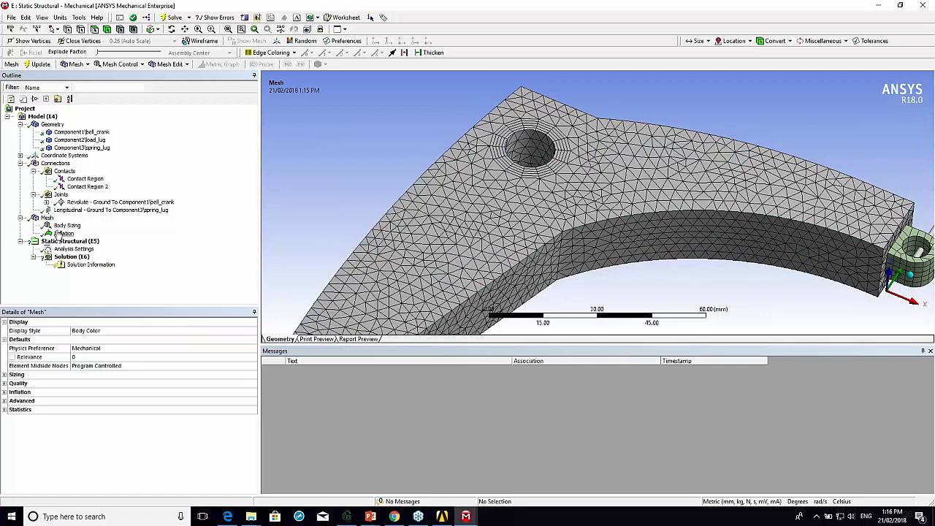
Rescope the inflation to the crank's top face, with the two hole edges as boundary.
left_click(58, 234)
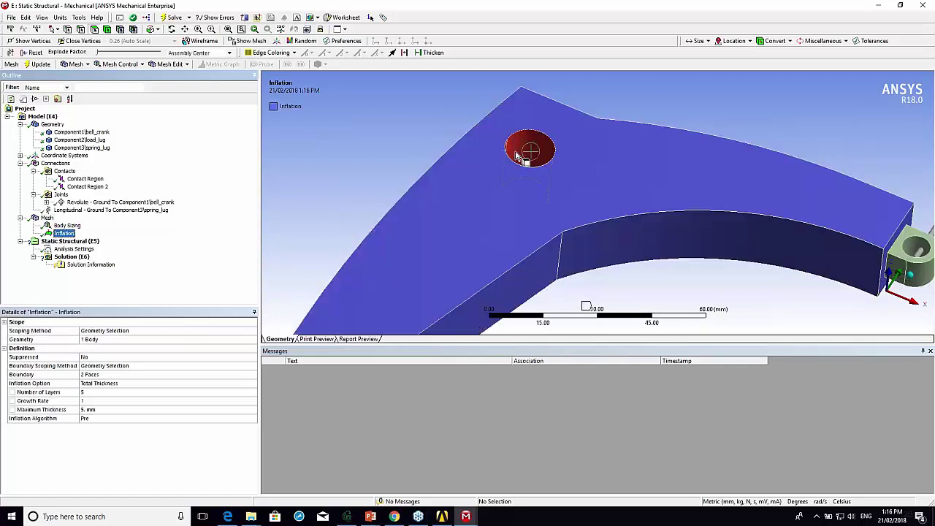
left_click(109, 342)
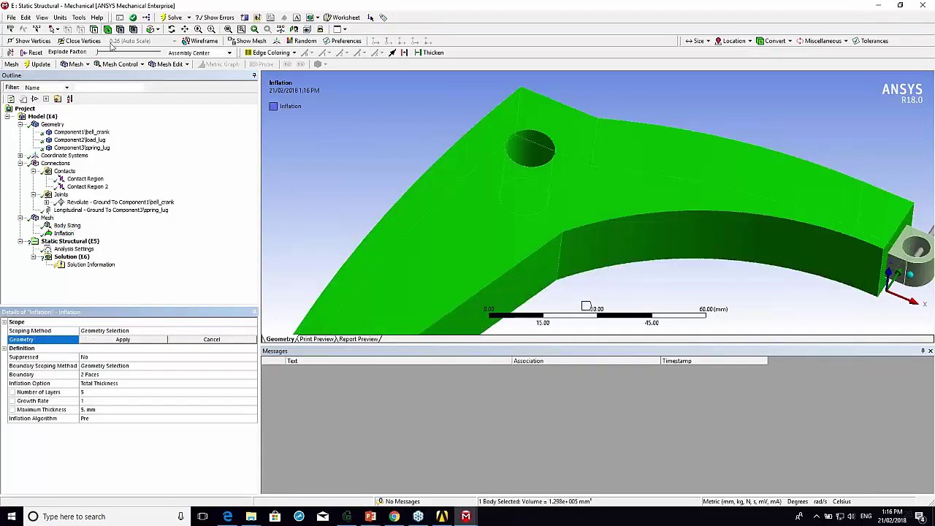
left_click(94, 29)
left_click(565, 130)
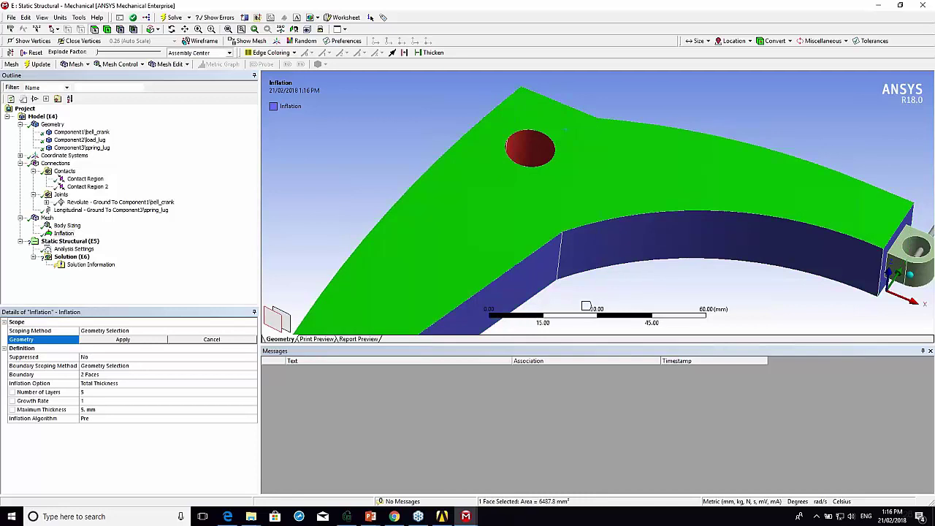
left_click(122, 341)
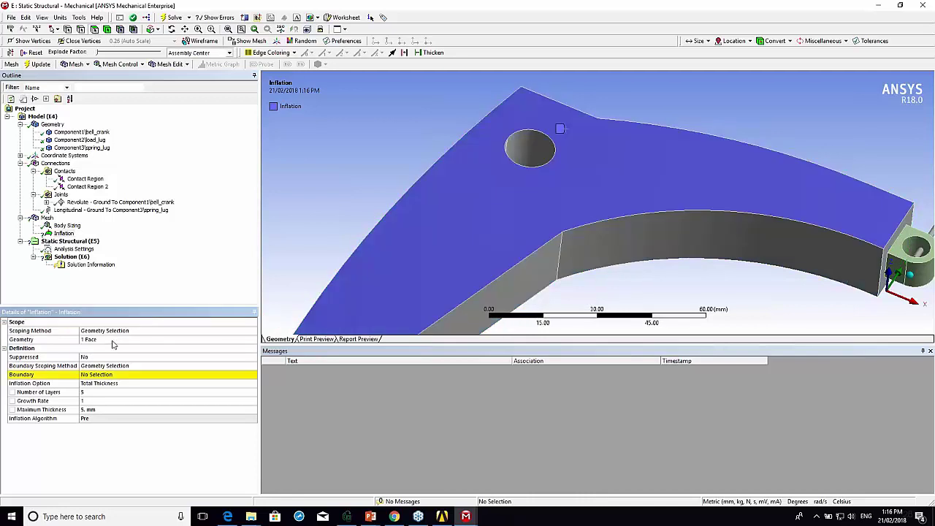
left_click(98, 376)
left_click(525, 135)
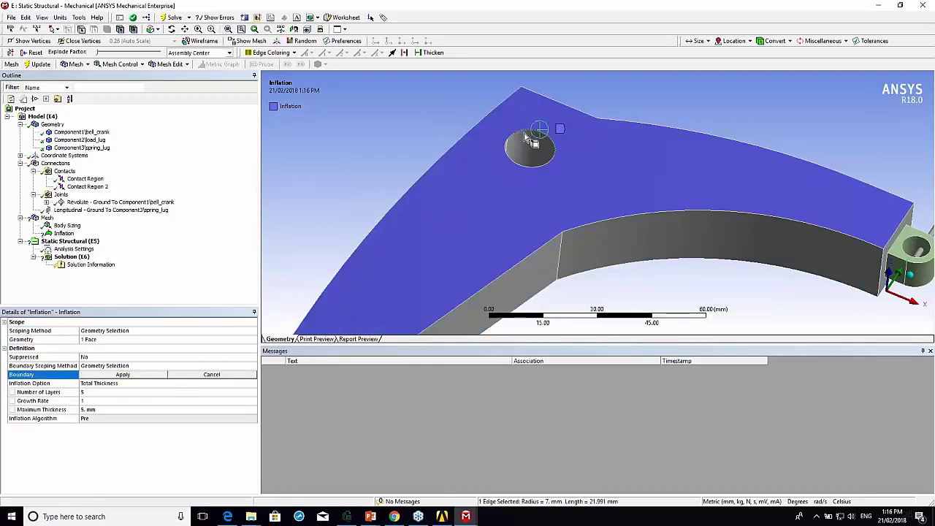
left_click(515, 165, "ctrl")
left_click(115, 376)
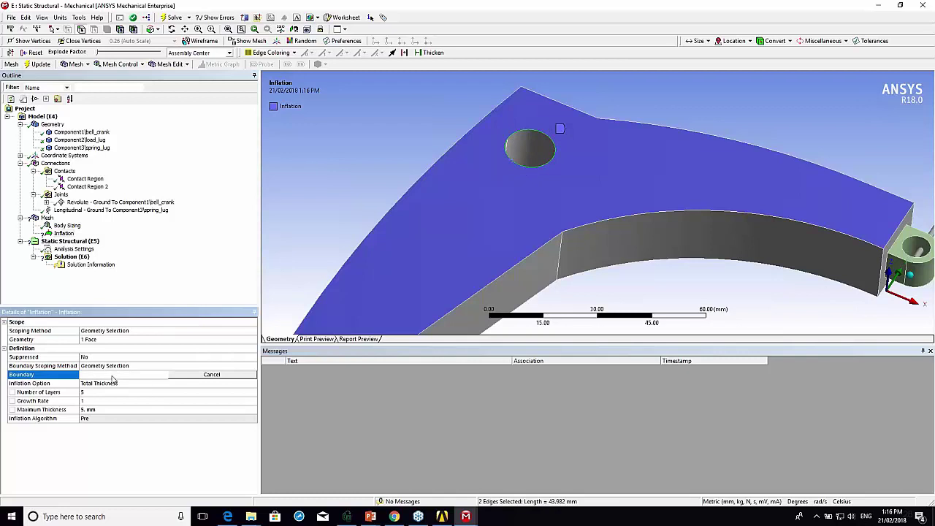
Regenerate the mesh with face-based inflation and view the arm's far end.
left_click(47, 217)
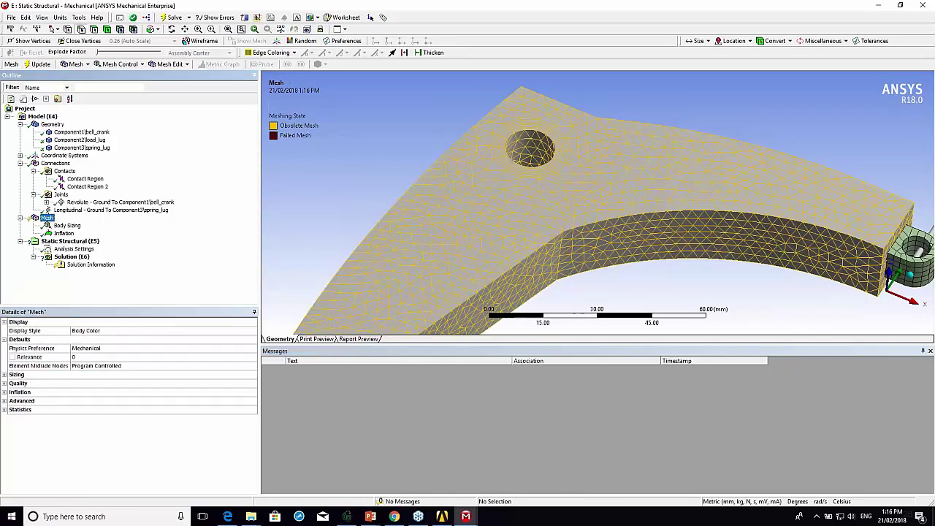
right_click(47, 218)
left_click(72, 253)
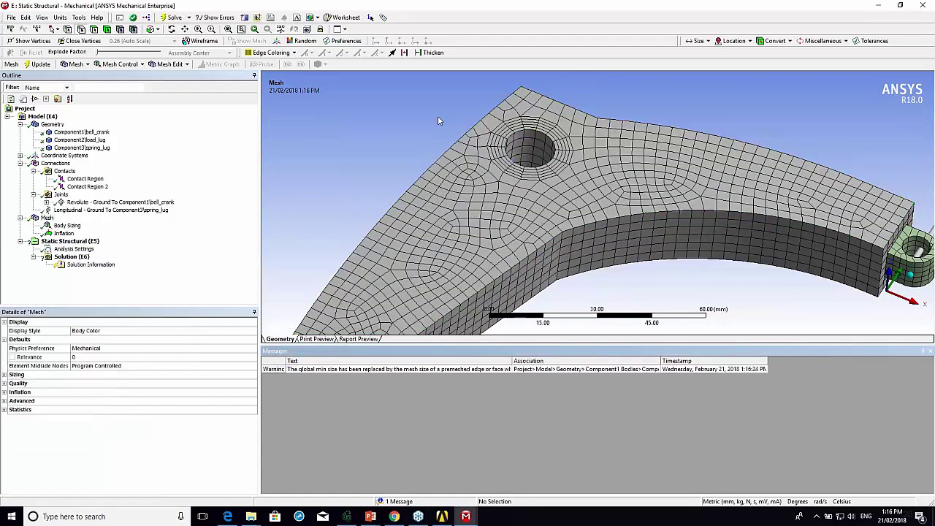
scroll(571, 175, "up", 1)
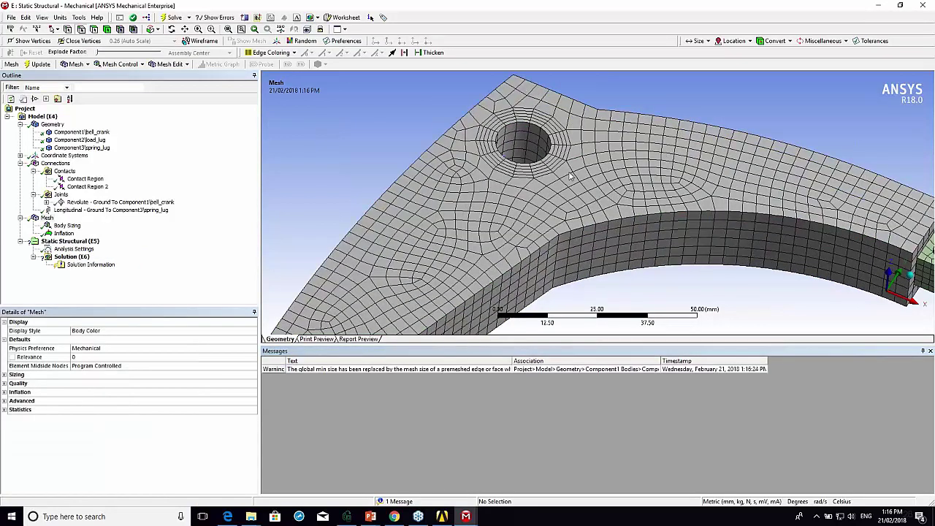
scroll(563, 173, "down", 1)
middle_click_drag(576, 180, 583, 120, "ctrl")
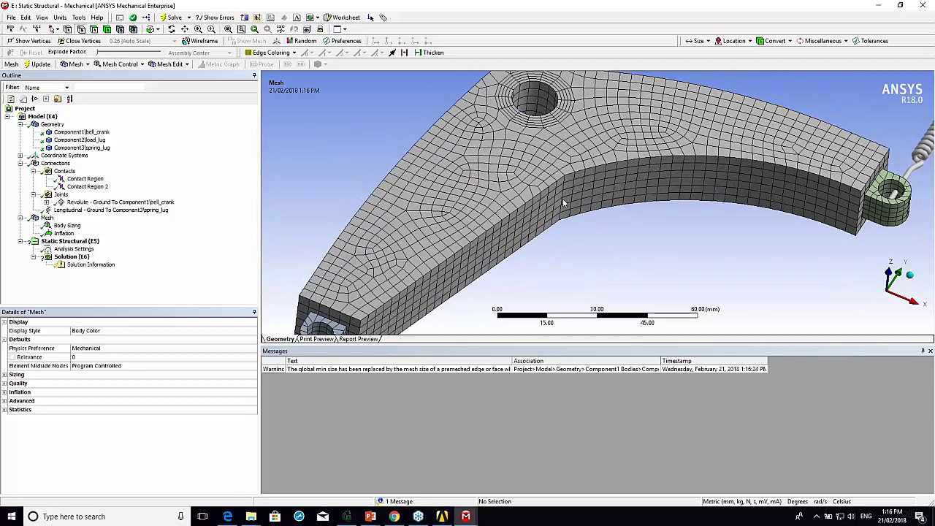
Reduce the body sizing element size to 3 mm.
left_click(66, 225)
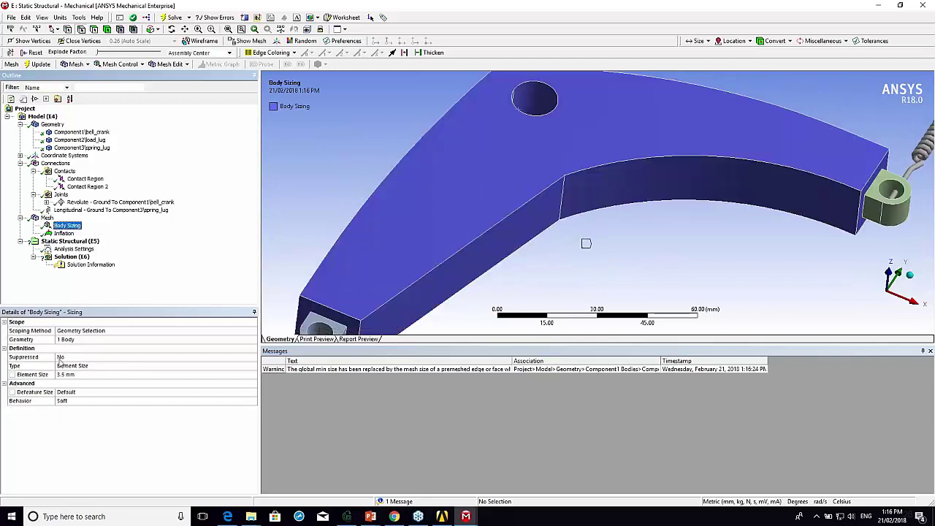
left_click(65, 375)
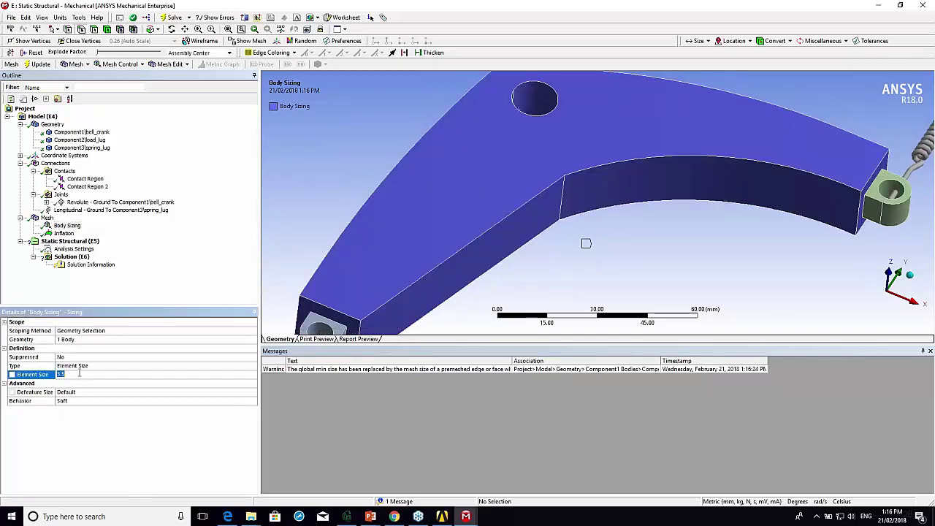
type("3")
key("Return")
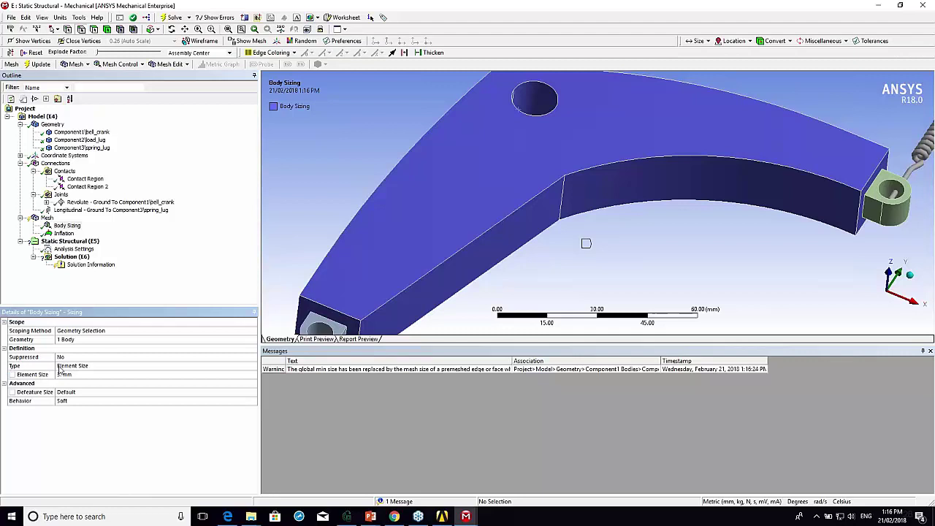
Add an edge sizing control on the pivot hole's two circular edges.
left_click(46, 219)
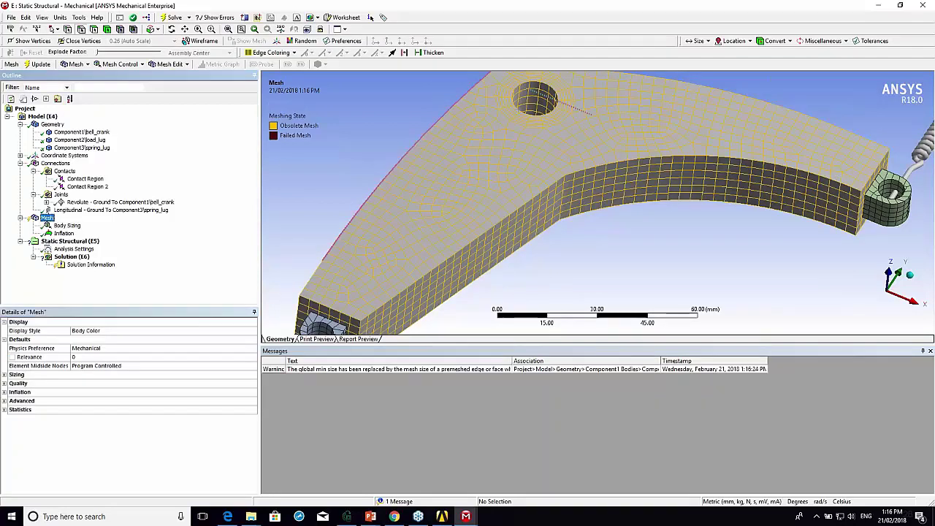
left_click(553, 88)
left_click(518, 108, "ctrl")
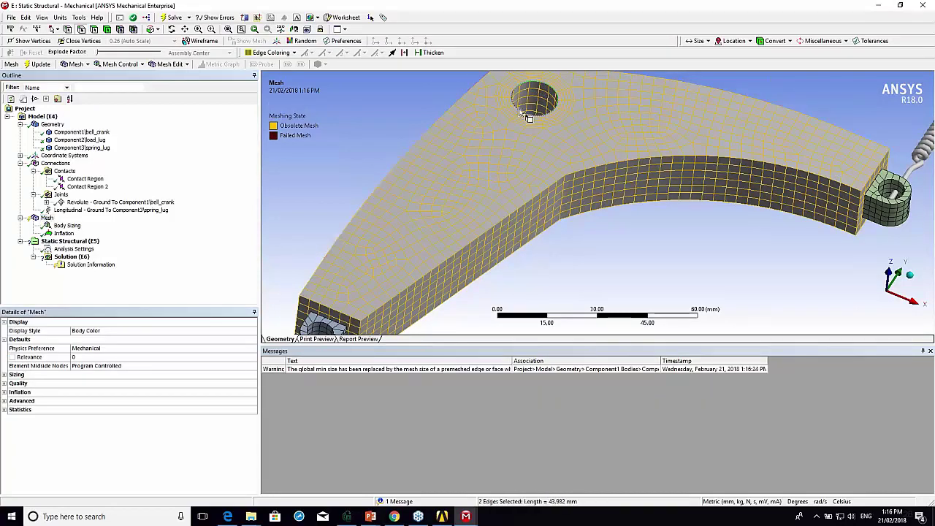
right_click(519, 108)
mouse_move(541, 110)
left_click(687, 114)
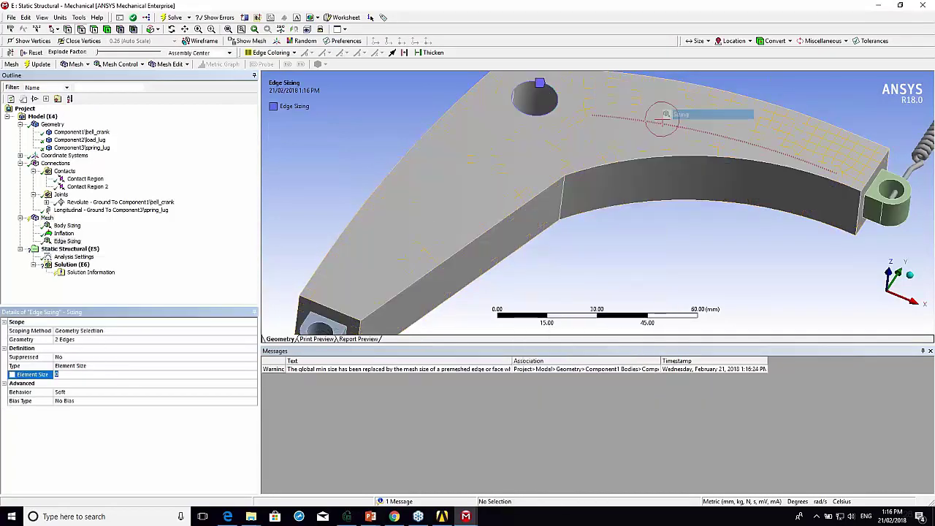
Set the edge sizing type to Number of Divisions with 10 divisions.
left_click(110, 365)
left_click(86, 371)
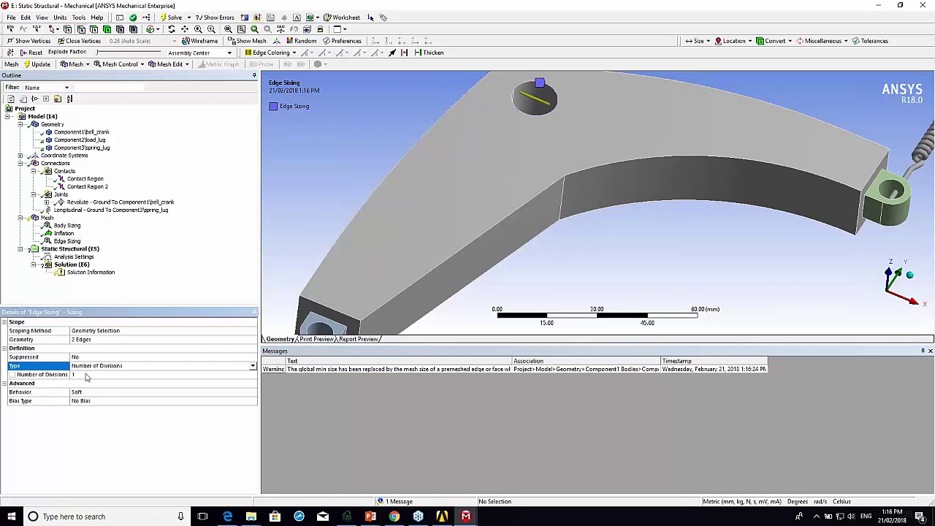
left_click(206, 376)
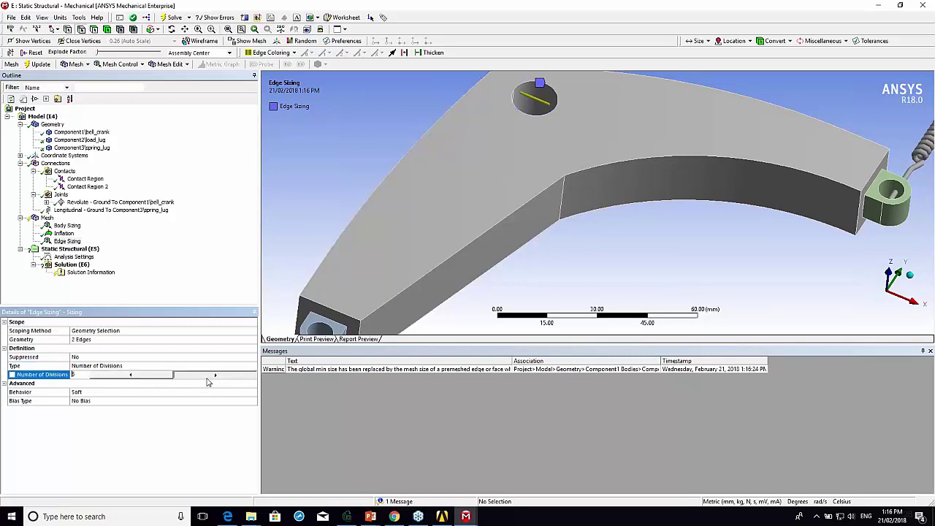
left_click(323, 159)
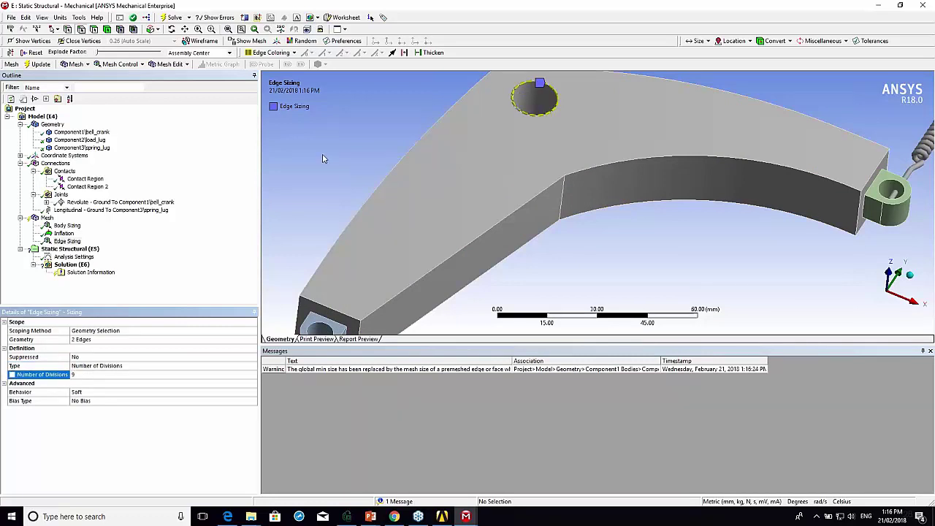
left_click(107, 376)
left_click(177, 376)
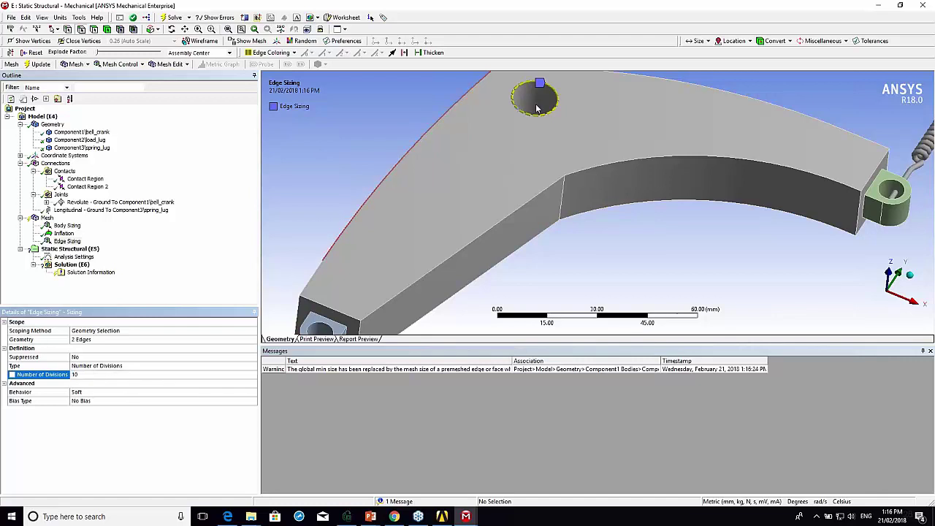
left_click(40, 218)
right_click(41, 217)
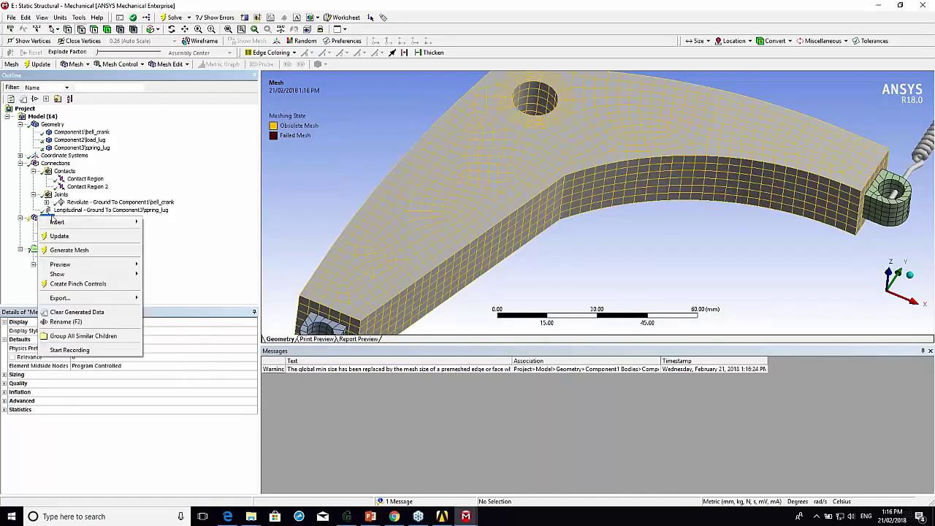
Update the mesh with the hole edge sizing and bring the whole meshed part into view.
left_click(59, 234)
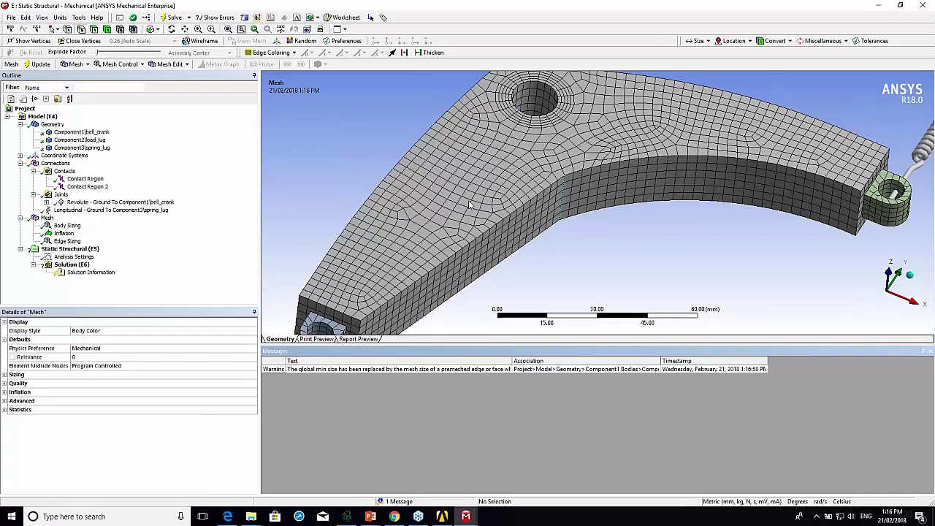
scroll(520, 177, "down", 3)
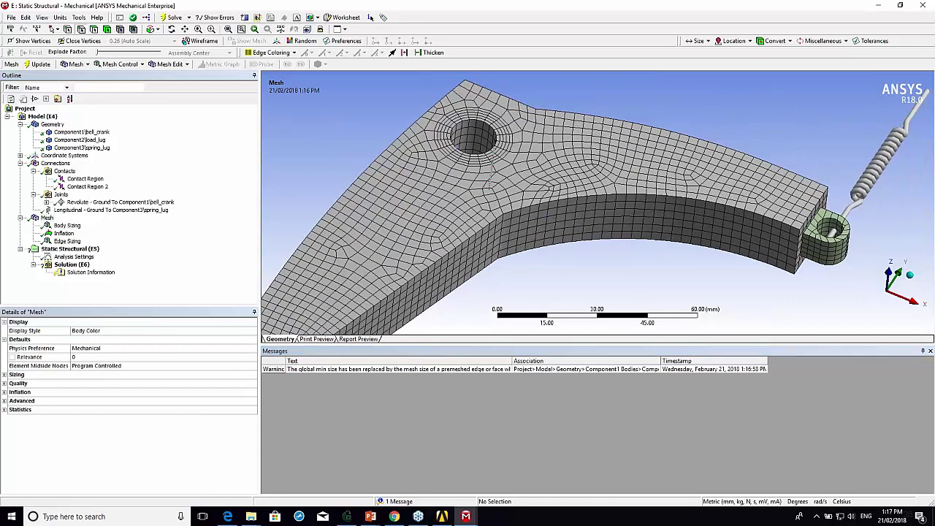
middle_click_drag(521, 177, 509, 146, "ctrl")
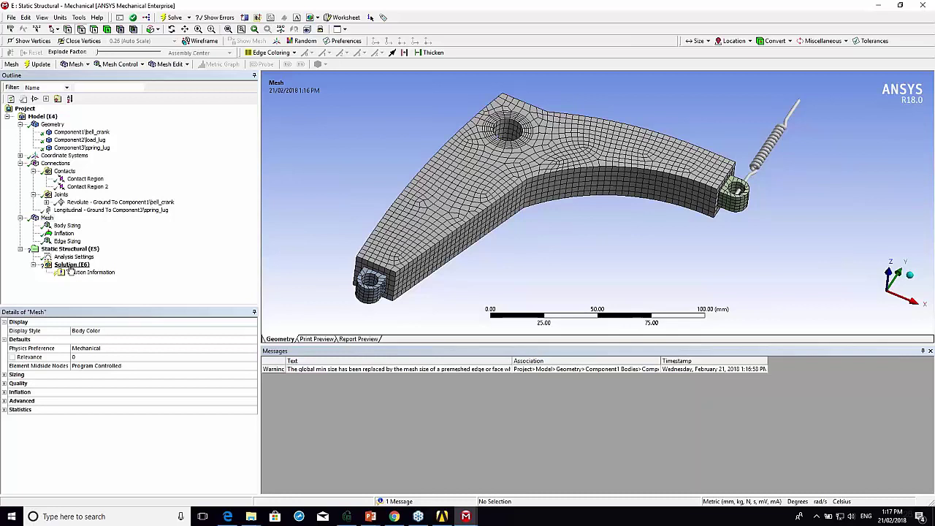
left_click(69, 265)
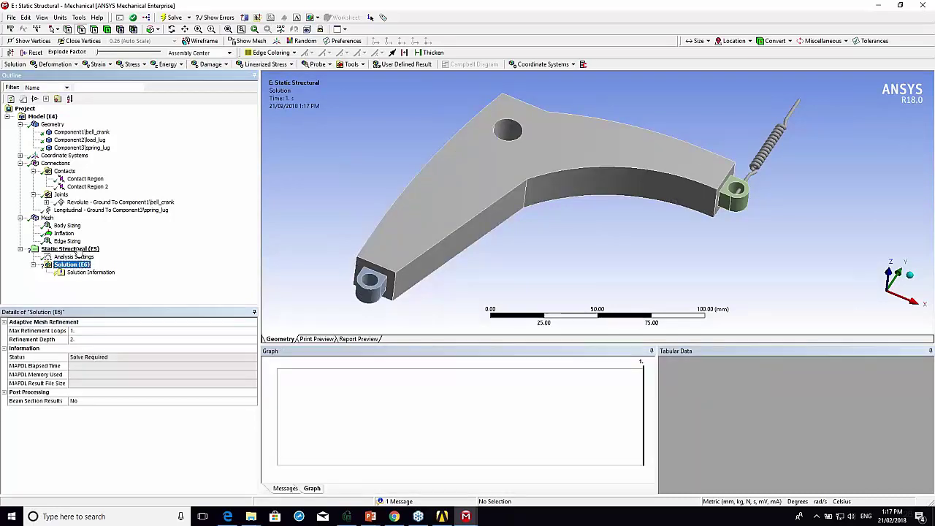
Orient the model to the lower lug and select its 4 mm-radius hole face.
left_click(73, 249)
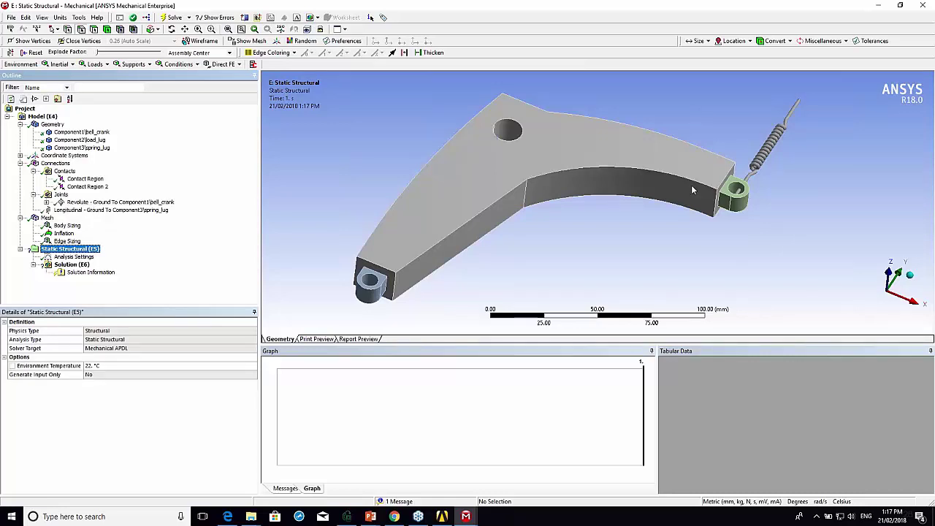
middle_click_drag(692, 185, 548, 212, "ctrl")
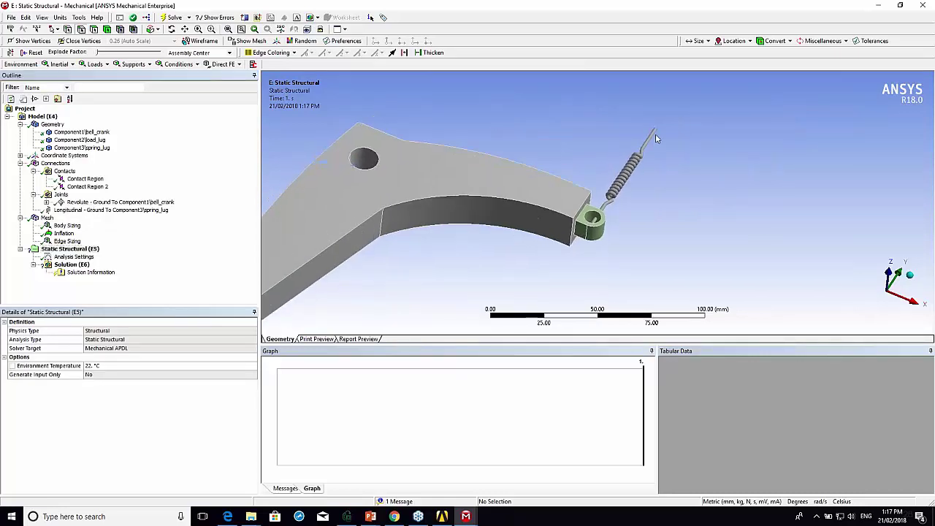
middle_click_drag(656, 134, 391, 275)
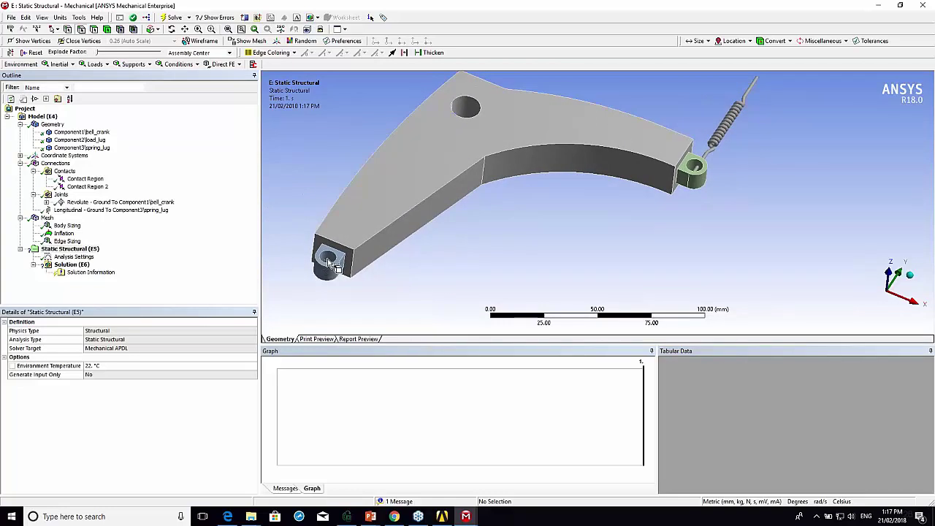
left_click(65, 251)
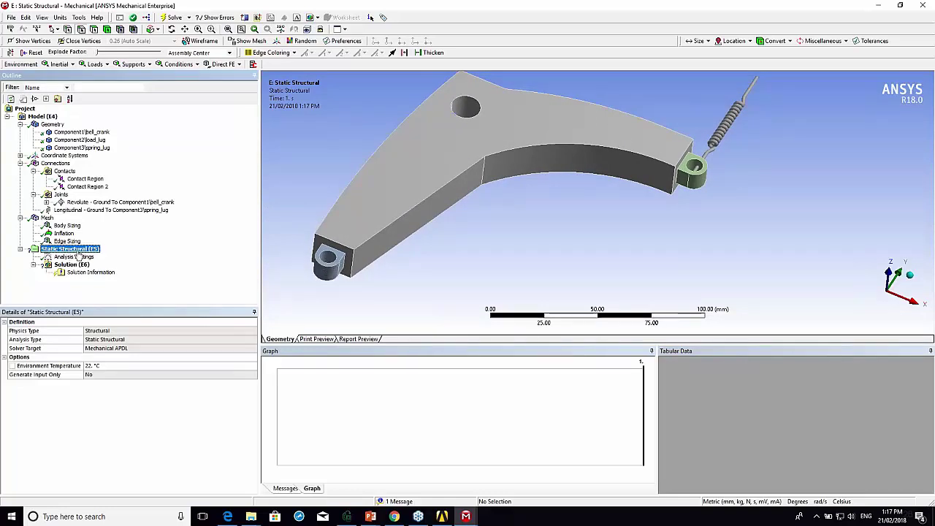
left_click(96, 29)
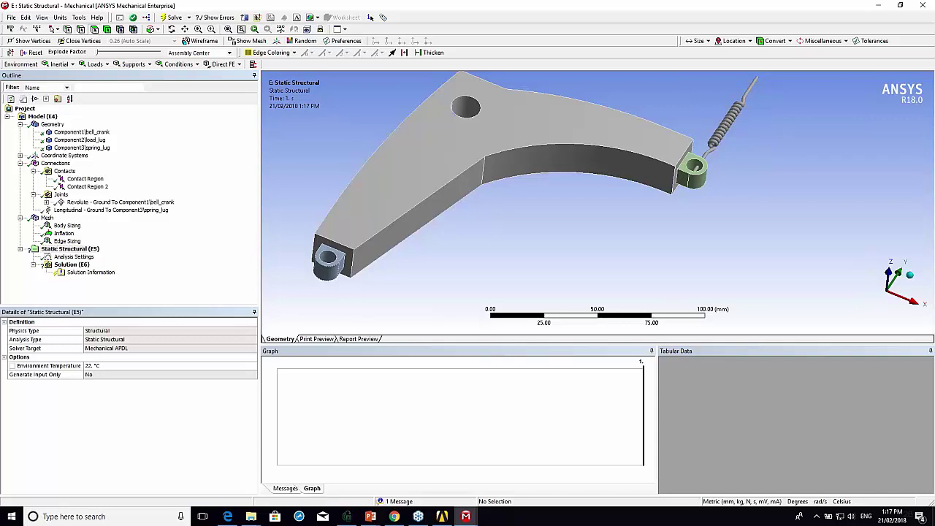
left_click(333, 261)
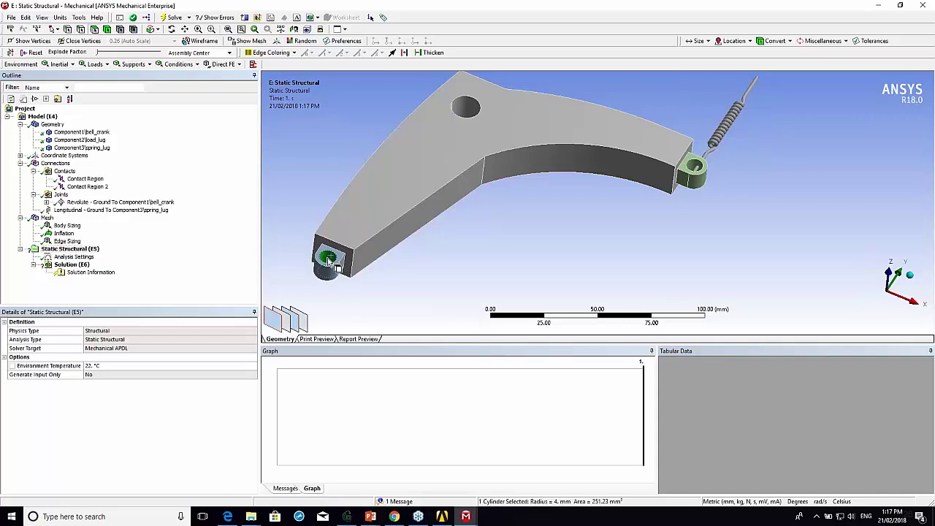
Insert a Remote Force on the selected lug hole face.
right_click(329, 260)
mouse_move(410, 264)
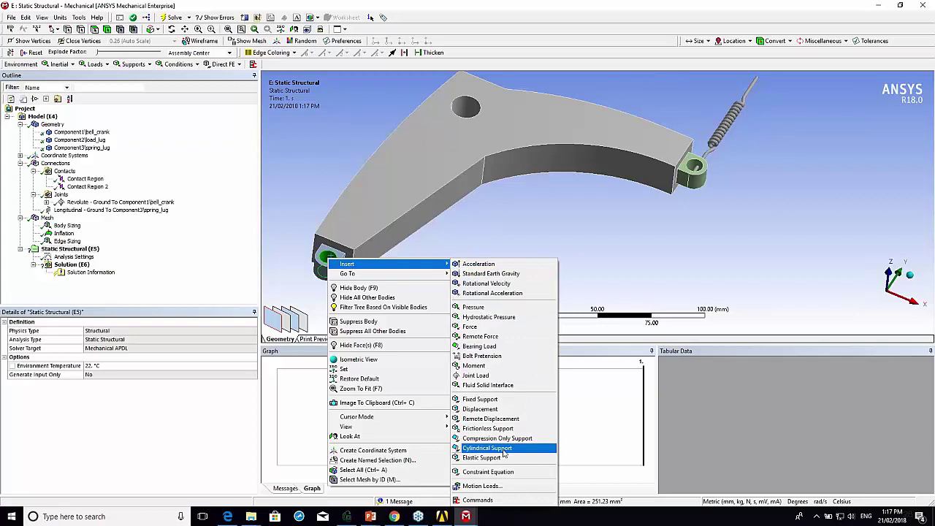
left_click(482, 338)
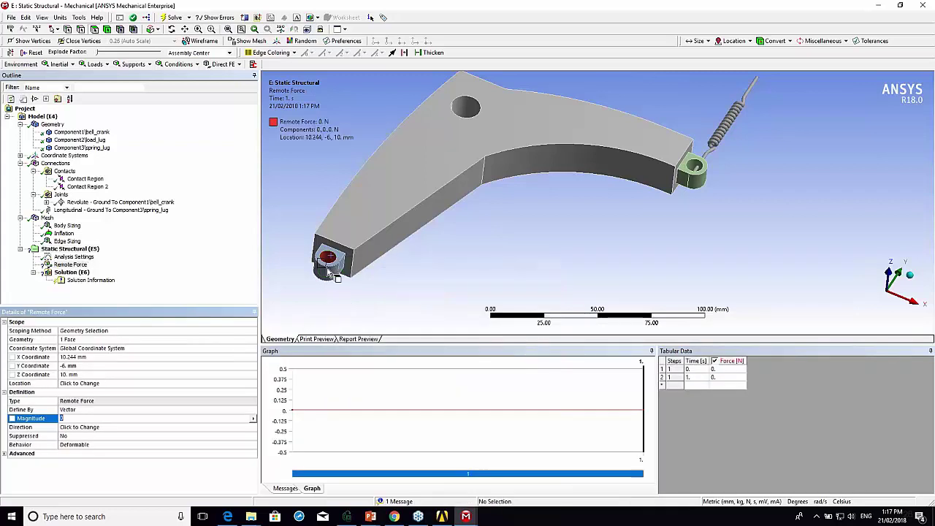
scroll(331, 272, "up", 5)
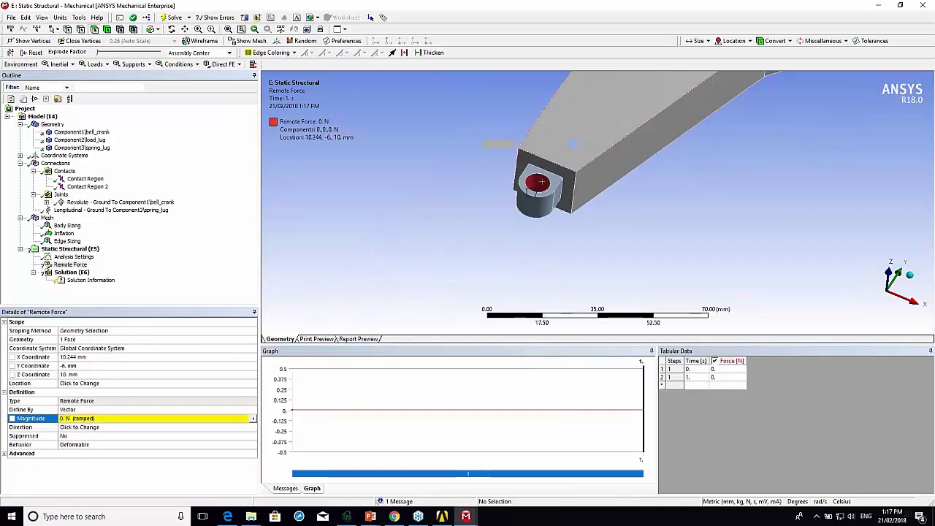
scroll(574, 199, "up", 3)
mouse_move(574, 199)
middle_mouse_down()
mouse_move(502, 203)
mouse_move(504, 192)
middle_mouse_up()
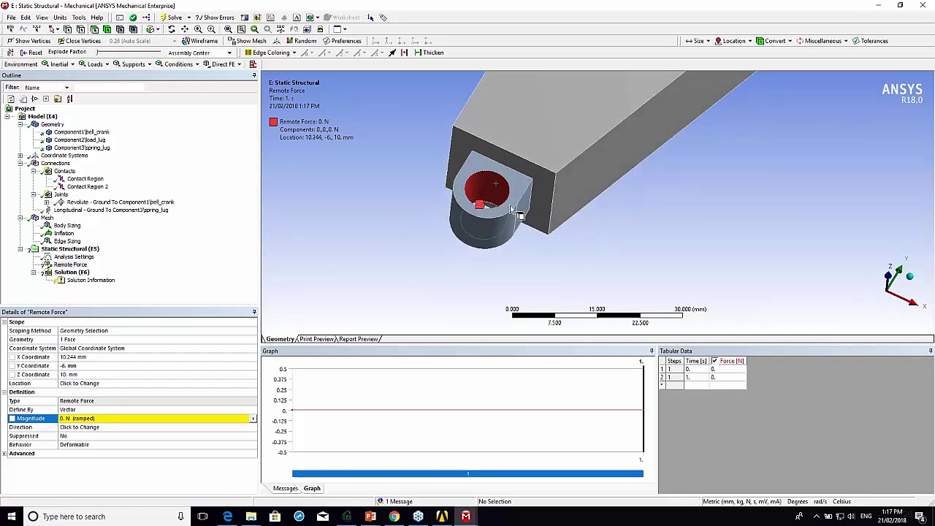
Change the remote force's Define By from Vector to Components.
left_click(84, 413)
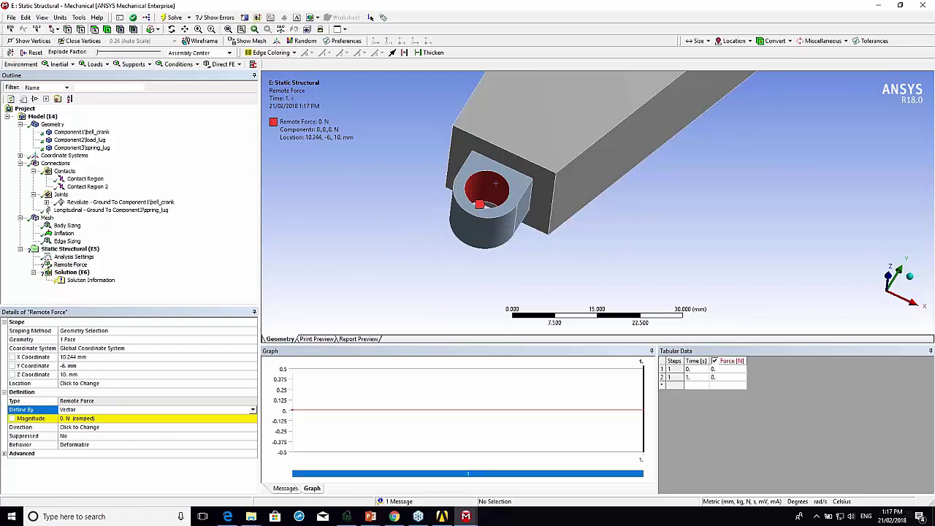
left_click(253, 410)
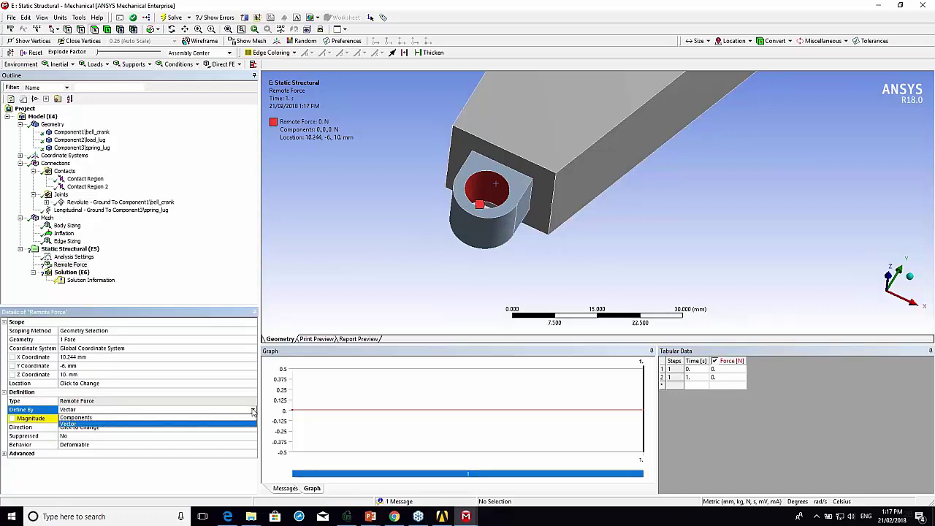
left_click(85, 419)
scroll(455, 203, "down", 10)
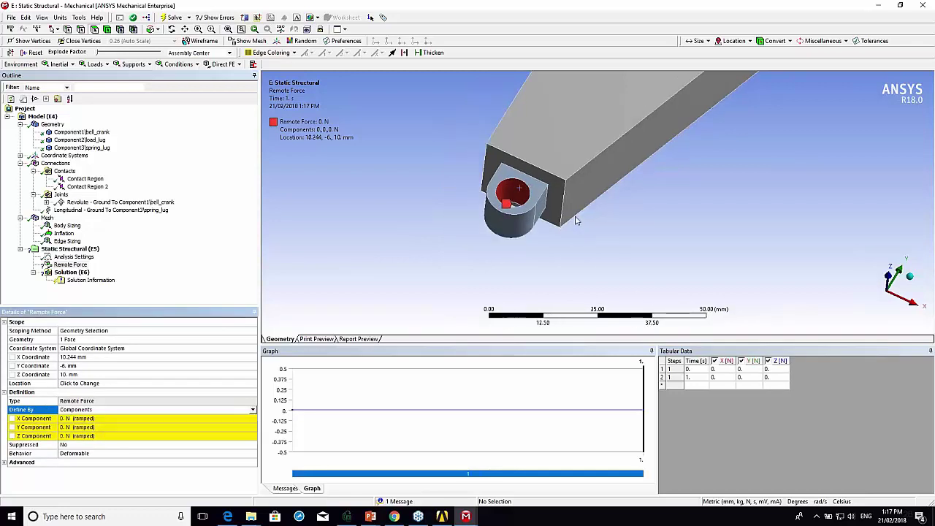
middle_click_drag(454, 203, 537, 182)
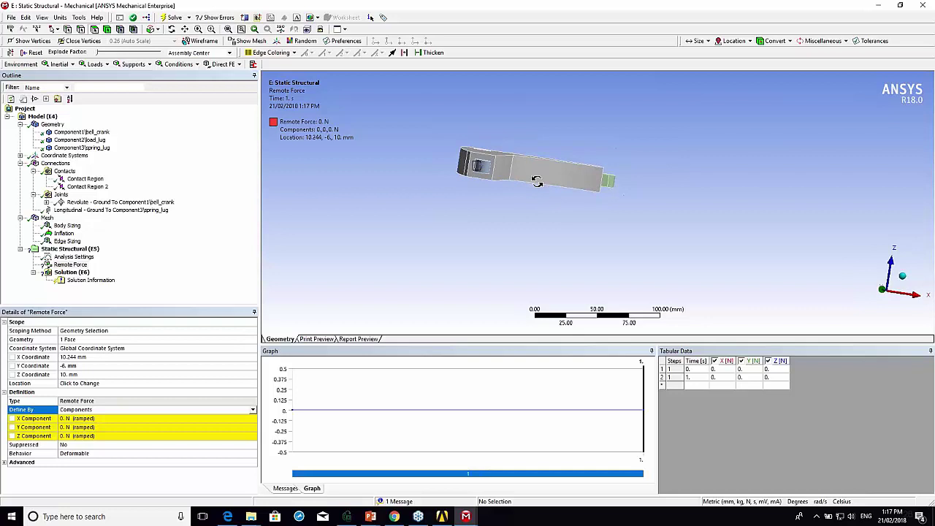
left_click(479, 165)
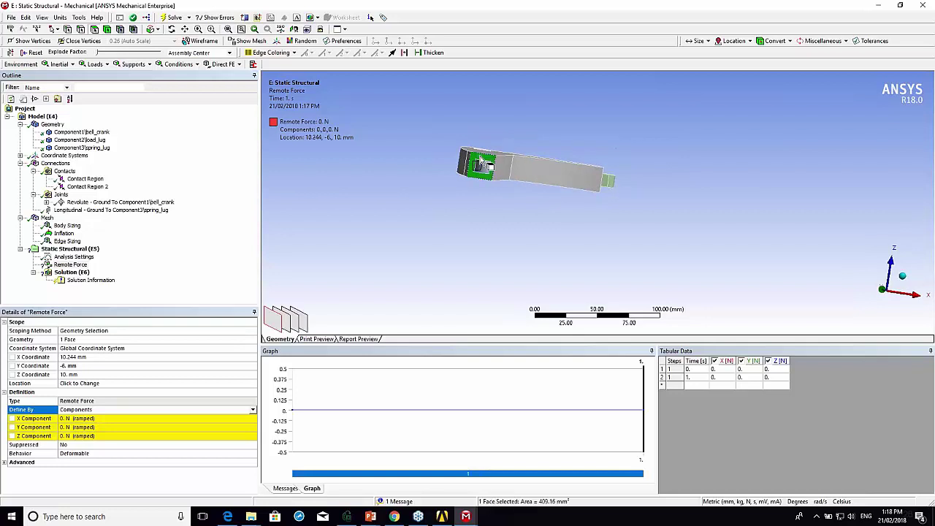
left_click(294, 28)
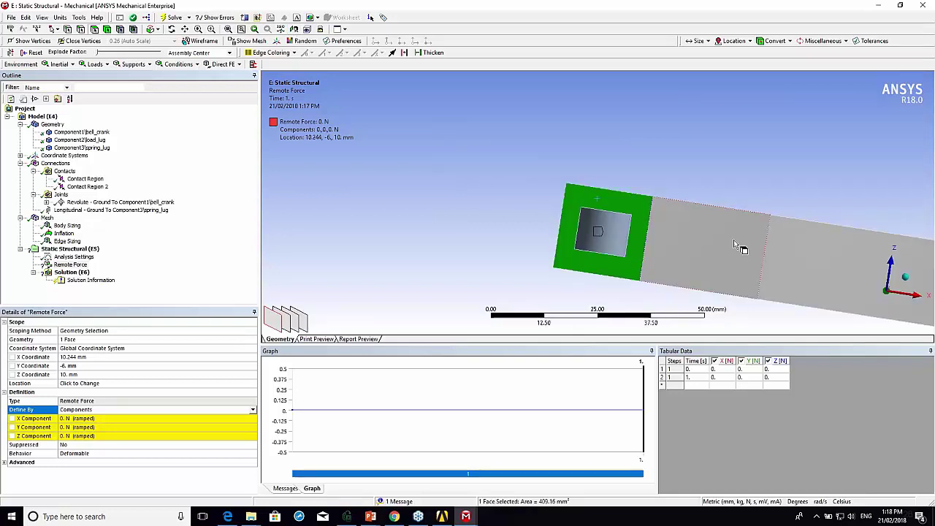
scroll(735, 246, "down", 3)
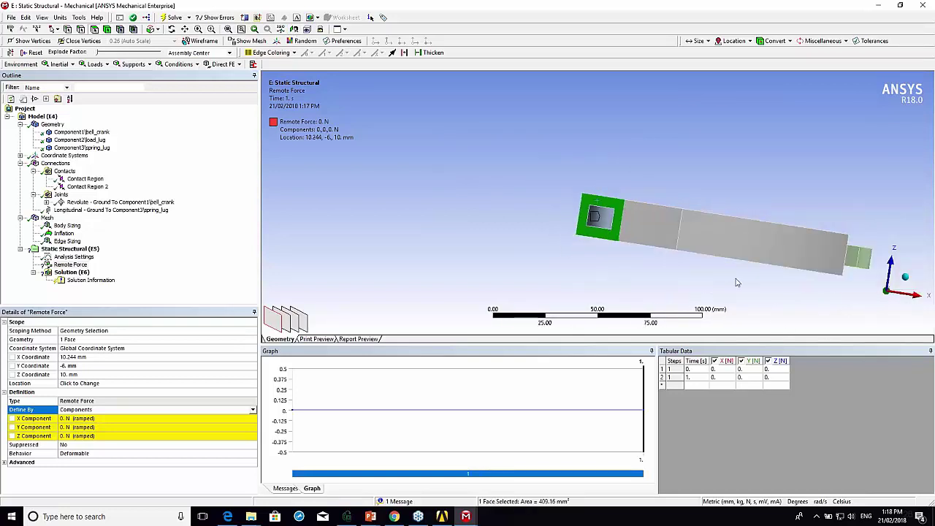
middle_click_drag(737, 283, 507, 219)
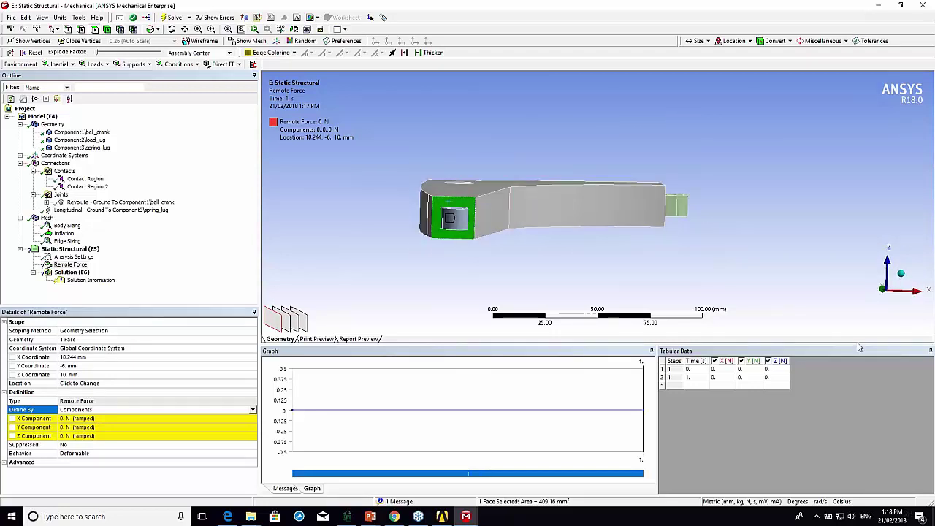
middle_click_drag(447, 237, 476, 219, "ctrl")
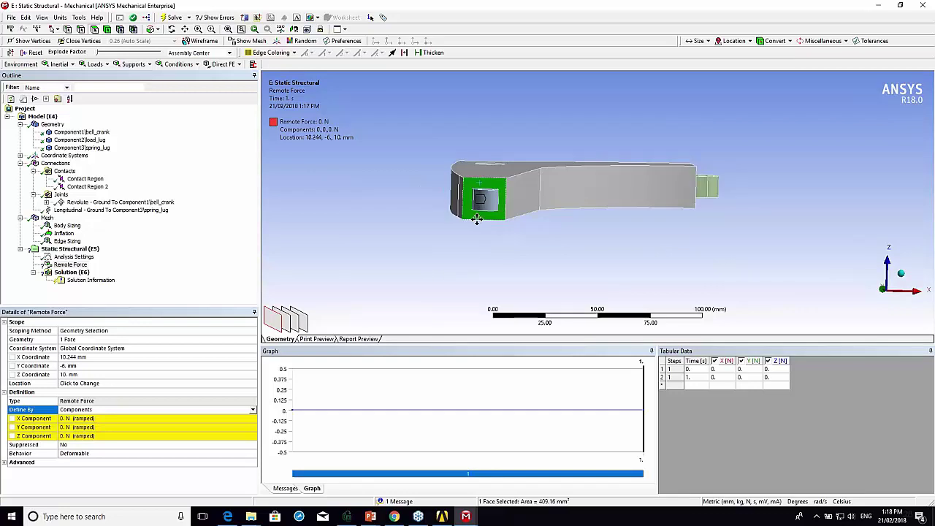
left_click(410, 267)
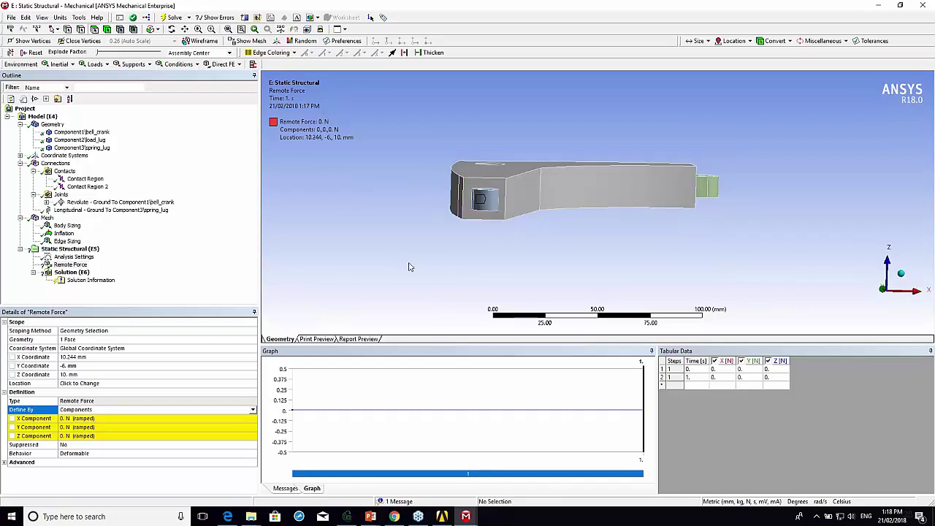
Set the remote force's X and Z components to 600 N each, leaving Y at 0.
left_click(82, 418)
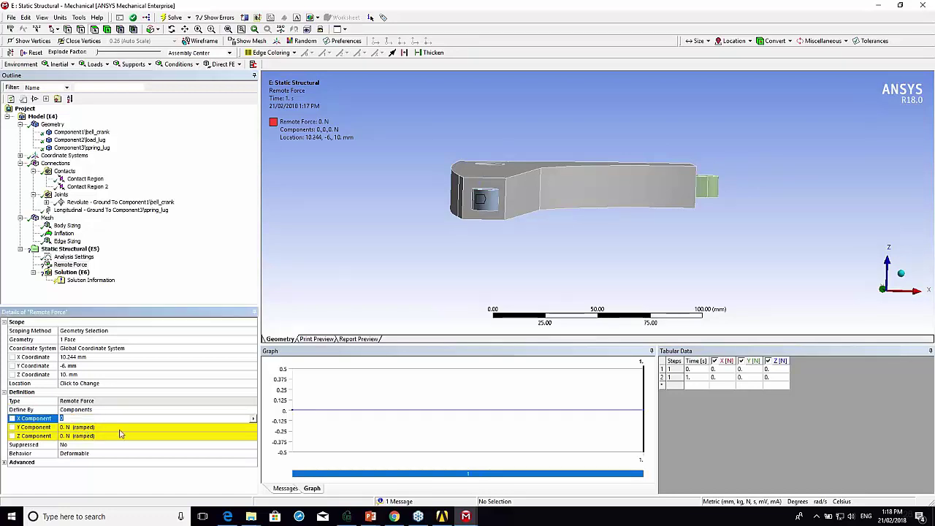
type("600")
left_click(85, 436)
type("600")
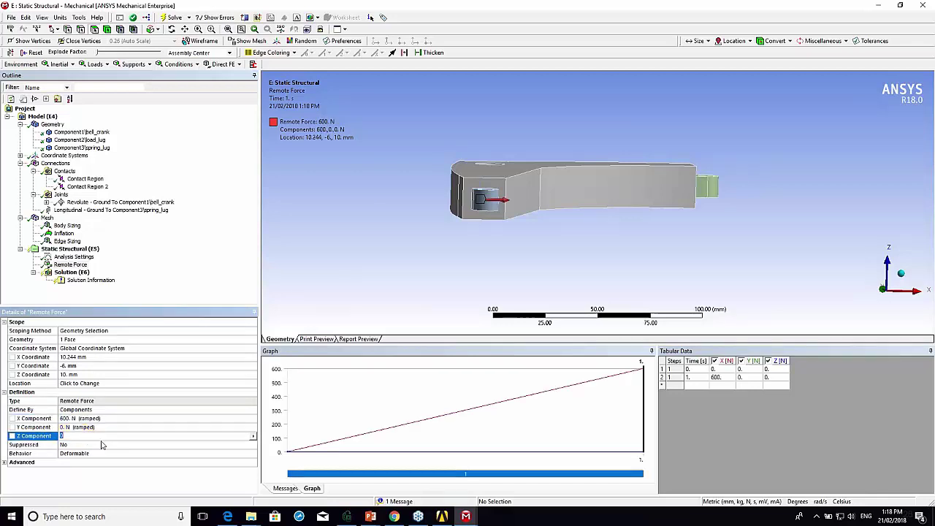
key("Return")
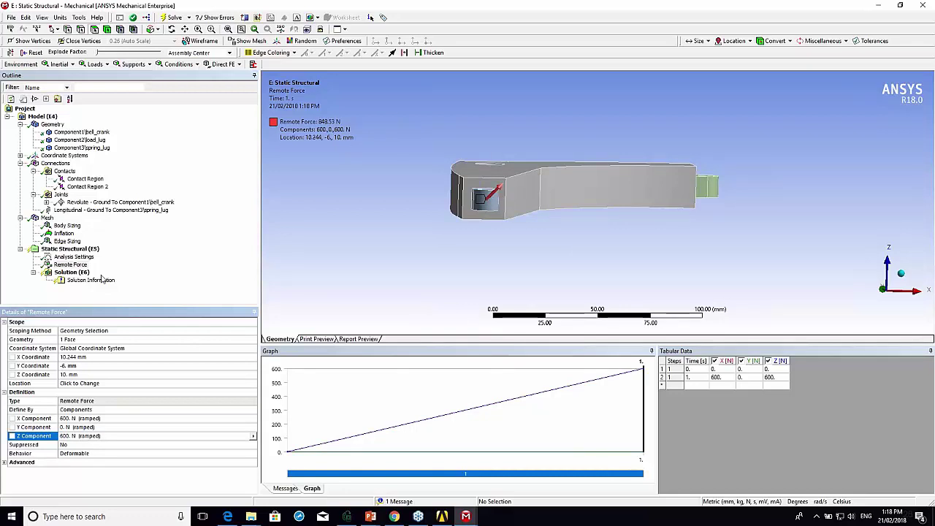
left_click(63, 272)
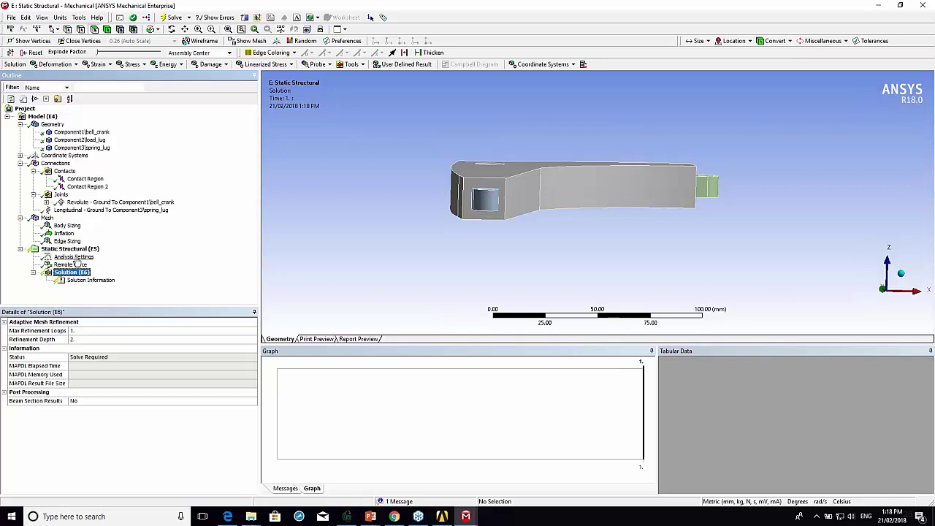
Add Total Deformation and Equivalent (von-Mises) Stress results under Solution.
left_click(74, 272)
right_click(74, 274)
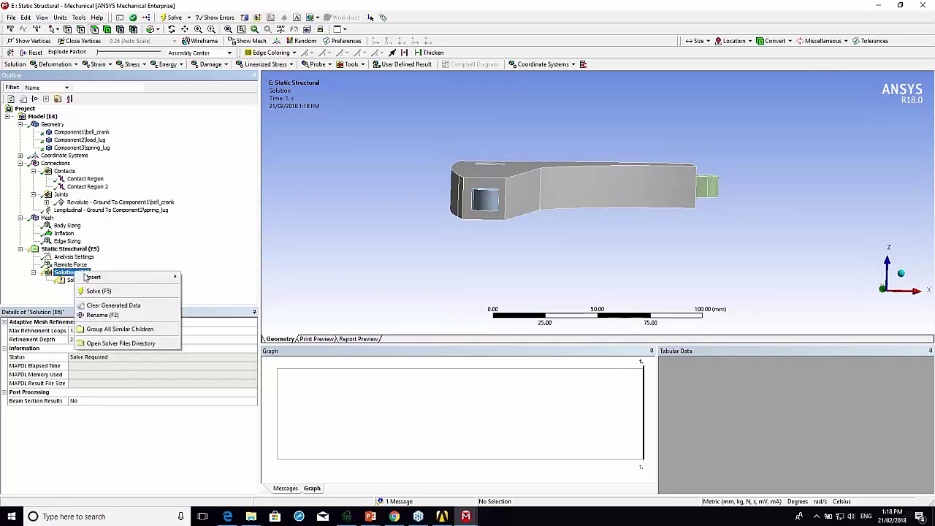
mouse_move(98, 280)
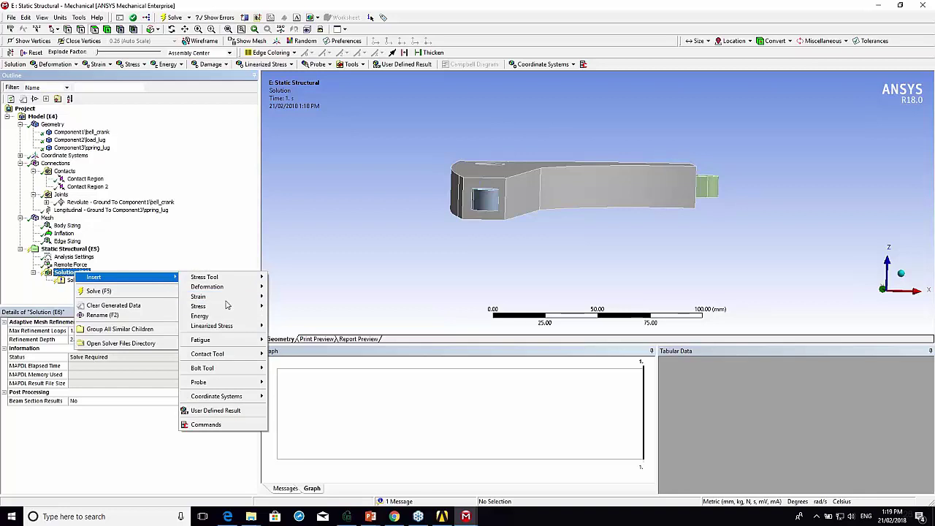
mouse_move(241, 287)
left_click(282, 287)
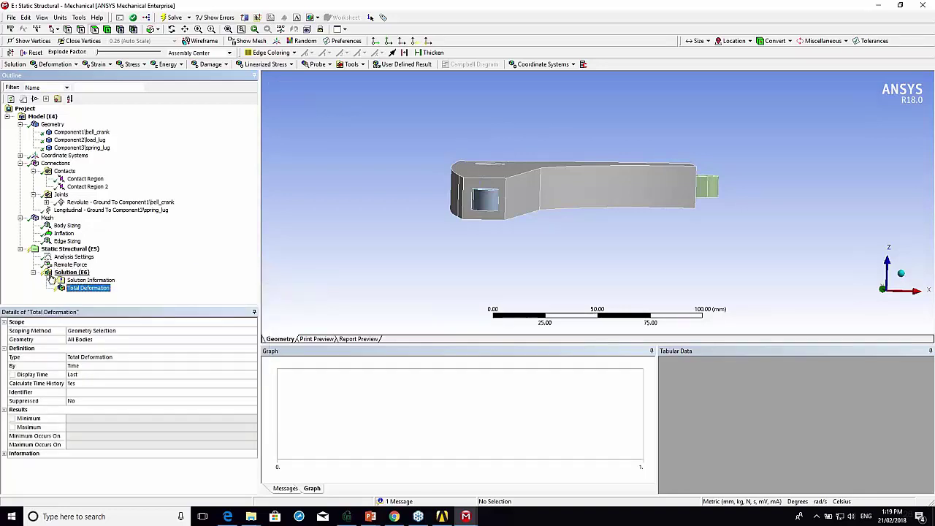
left_click(65, 272)
right_click(62, 274)
mouse_move(90, 280)
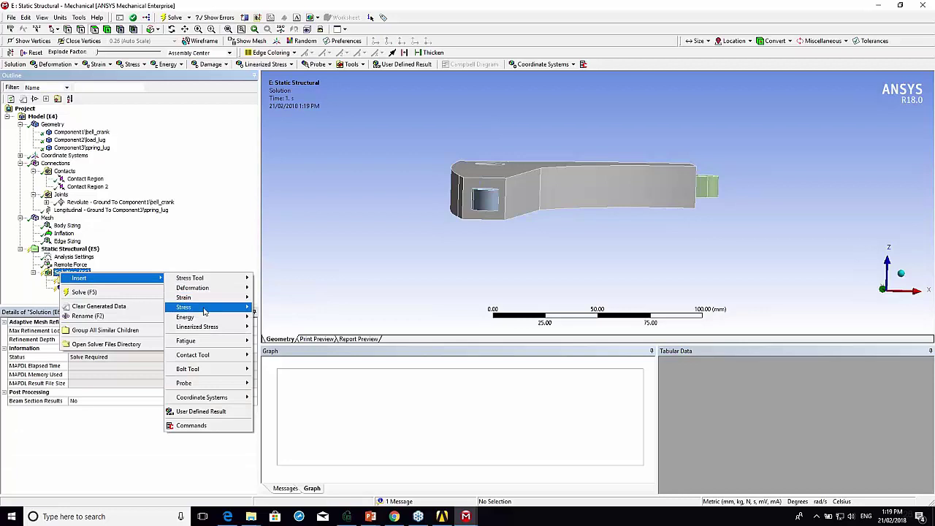
mouse_move(215, 308)
left_click(283, 308)
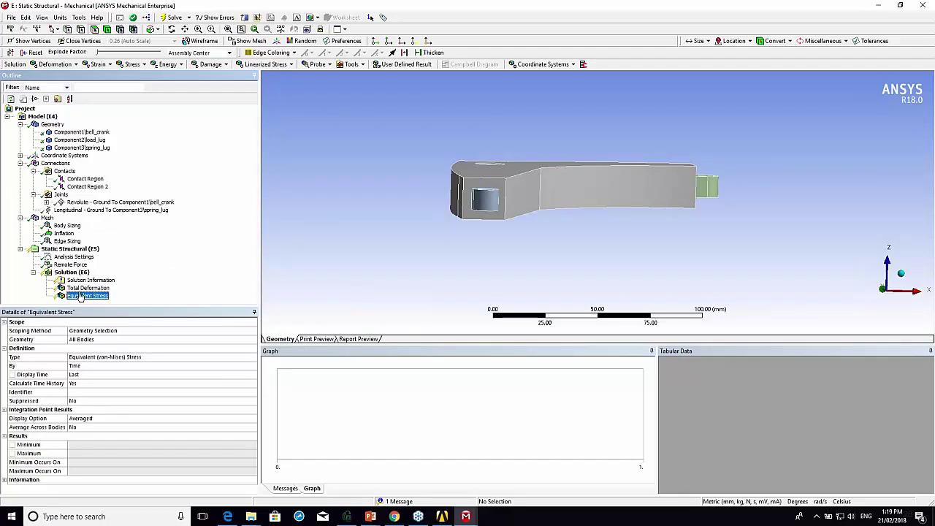
Solve the analysis, giving a 105.94 MPa maximum equivalent stress.
left_click(81, 295)
right_click(71, 299)
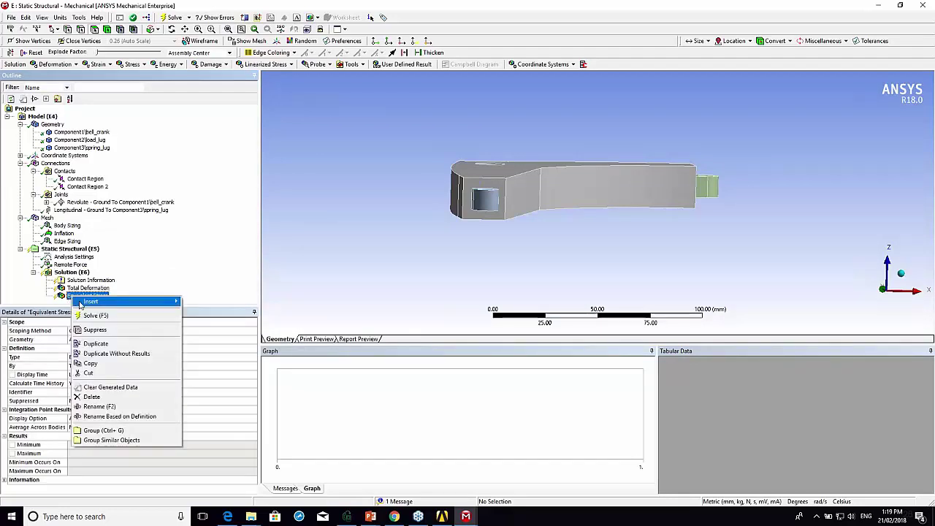
left_click(90, 316)
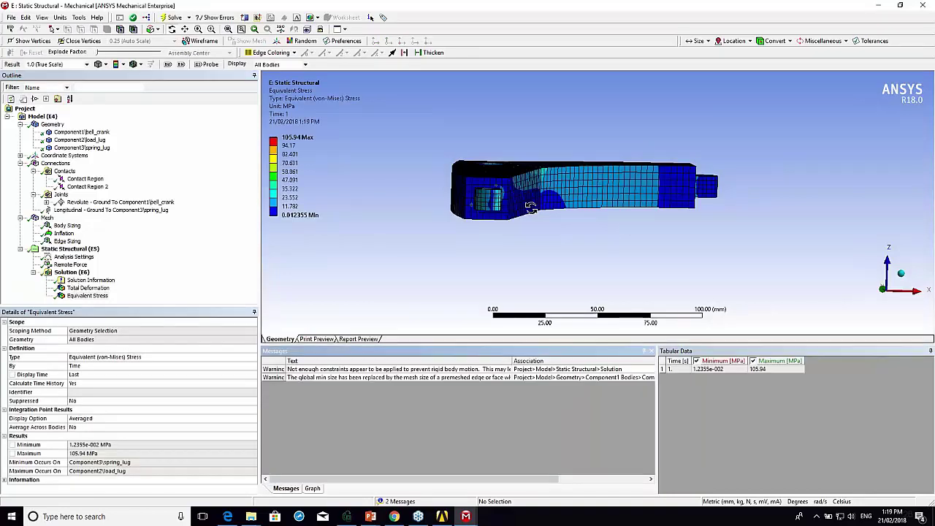
left_click_drag(527, 191, 501, 203)
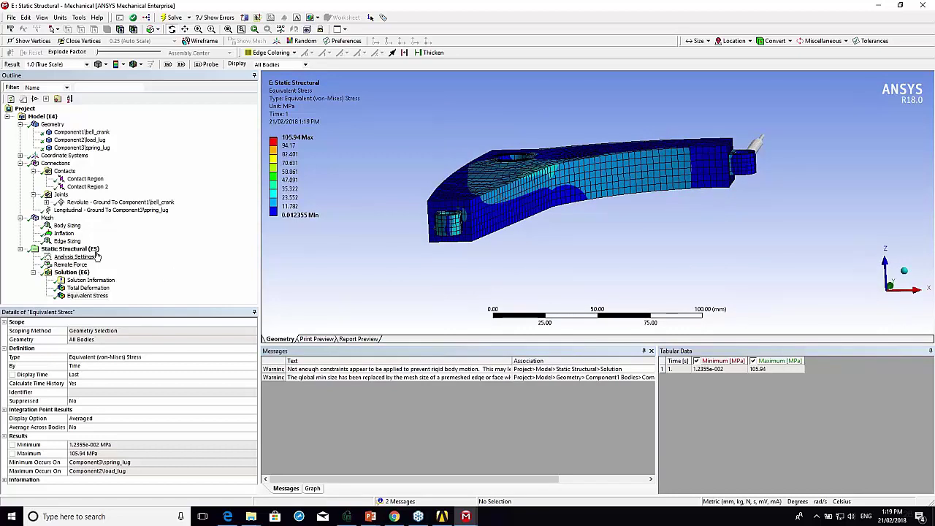
Evaluate the revolute Joint Probe: −600.03 N X, −629.9 N Y, 600 N Z, 1056.8 N total.
left_click(82, 203)
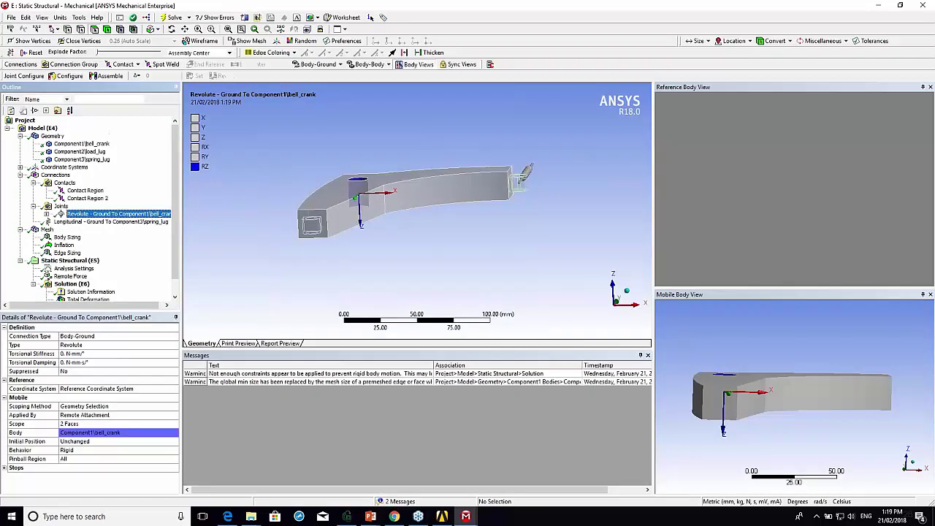
left_click(80, 285)
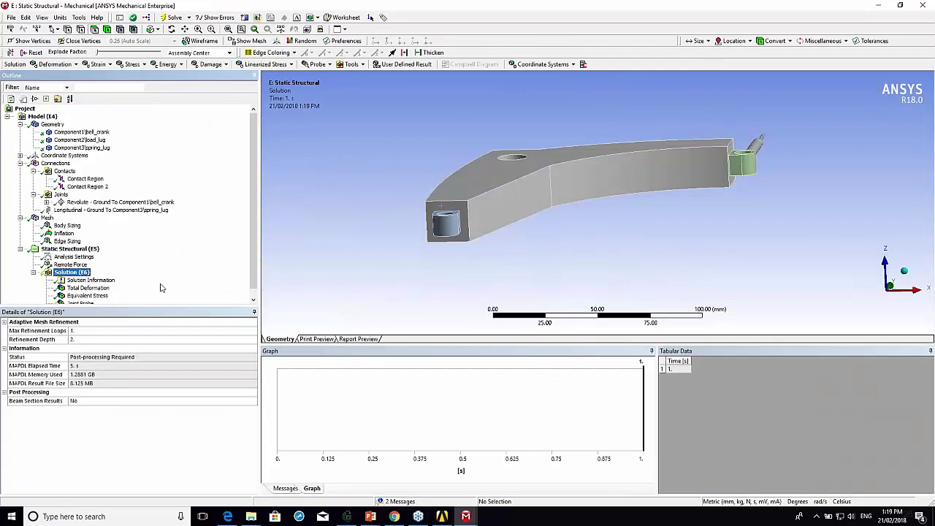
right_click(76, 296)
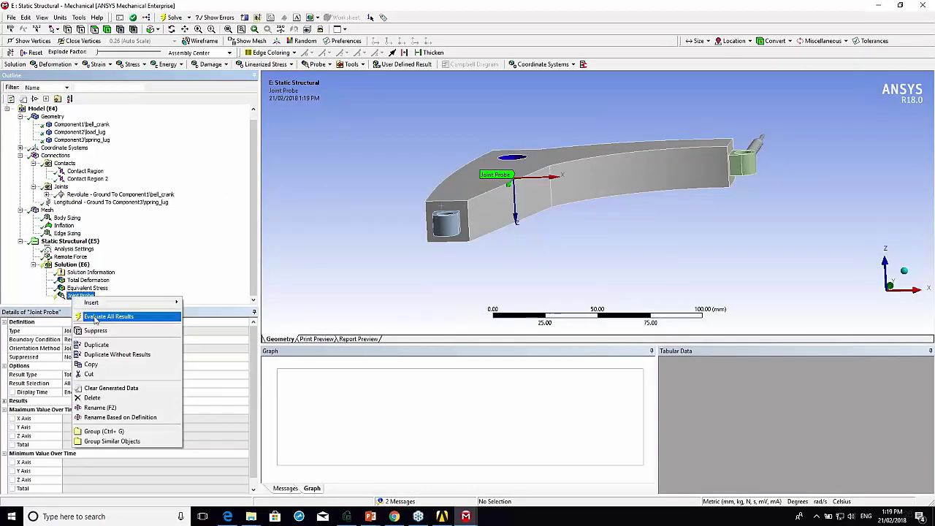
left_click(94, 318)
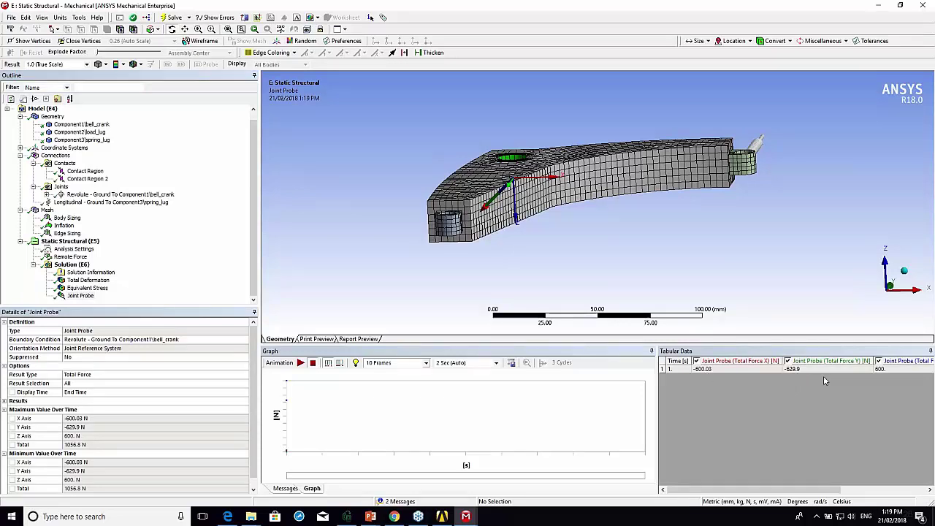
Rotate and pan the meshed bell crank to inspect the spring end.
left_click_drag(722, 495, 822, 495)
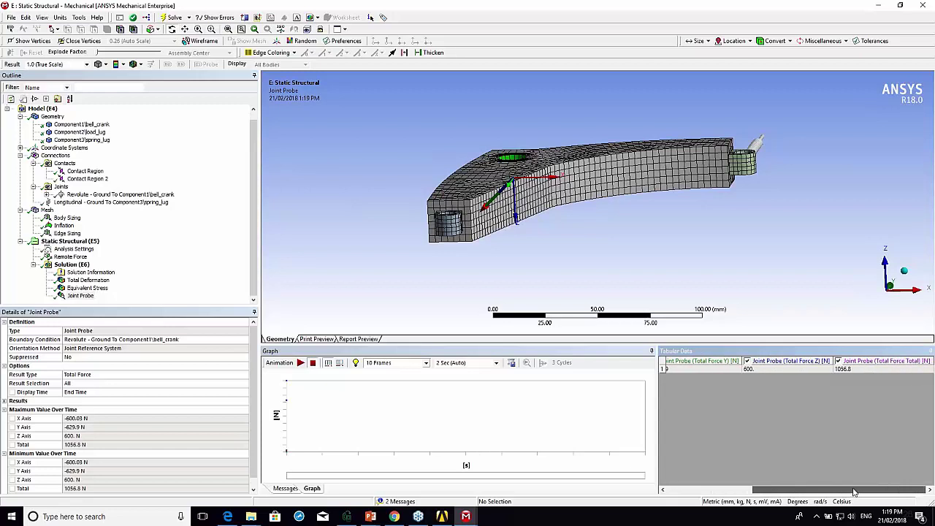
left_click_drag(808, 489, 710, 496)
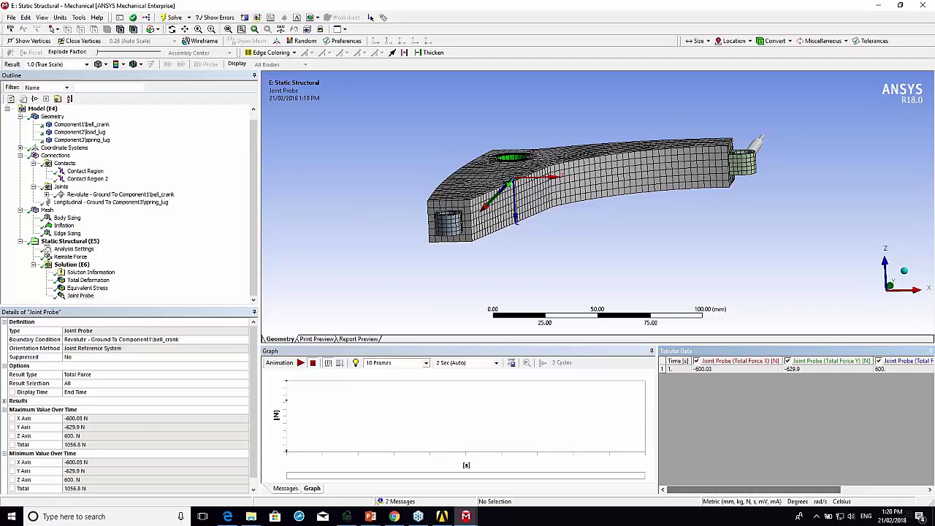
middle_click_drag(668, 164, 671, 178)
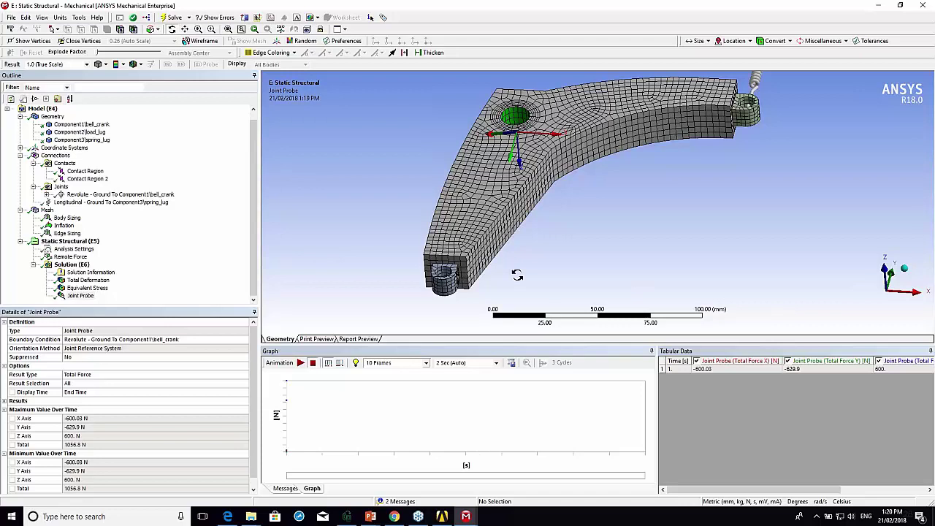
middle_click_drag(682, 169, 613, 229, "ctrl")
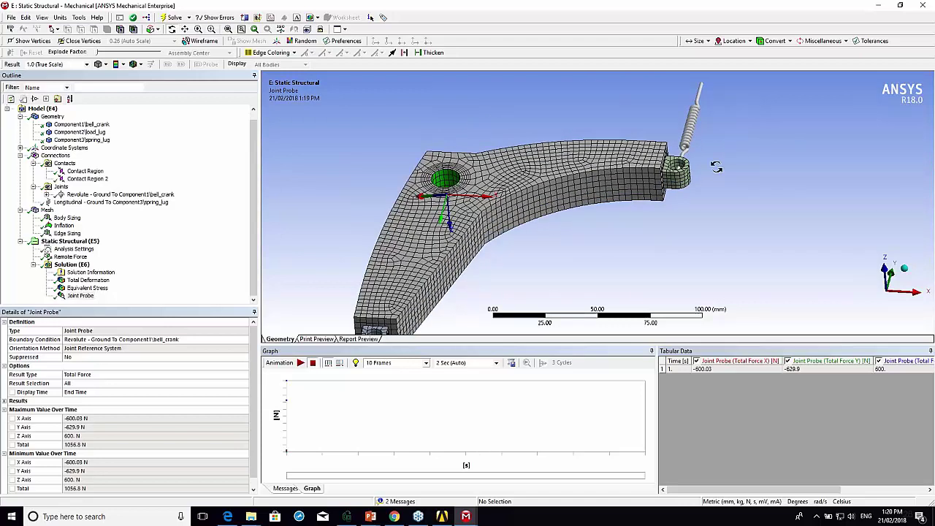
Create a Spring Probe from the Longitudinal spring and evaluate it: −629.9 N, −1.0498 mm elongation.
left_click(72, 203)
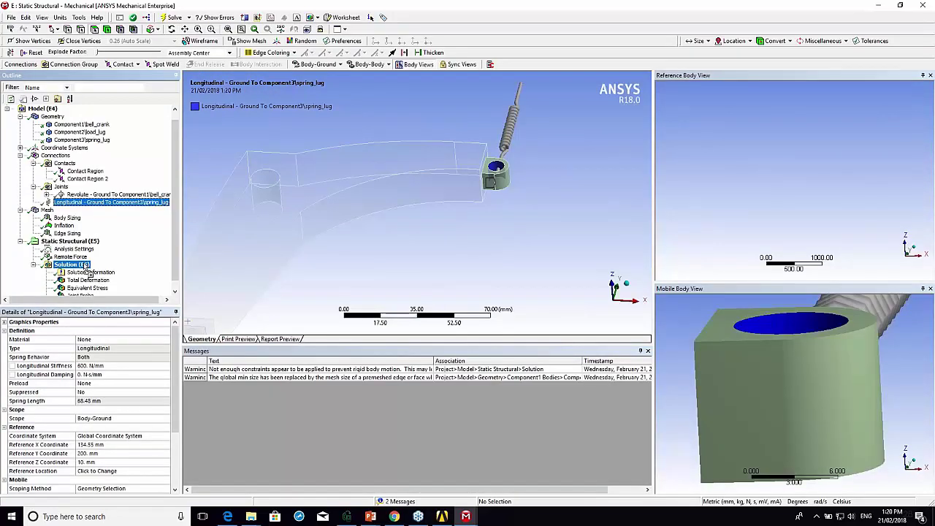
left_click(82, 265)
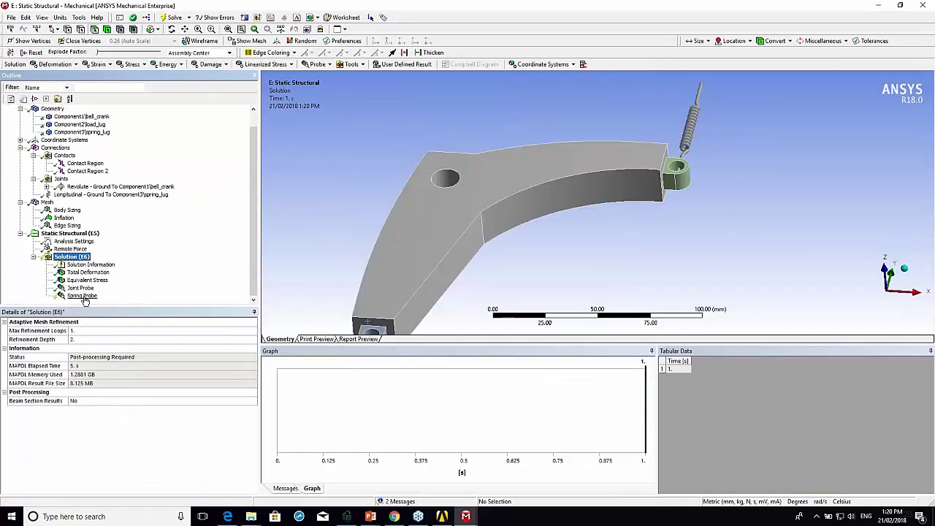
left_click(83, 297)
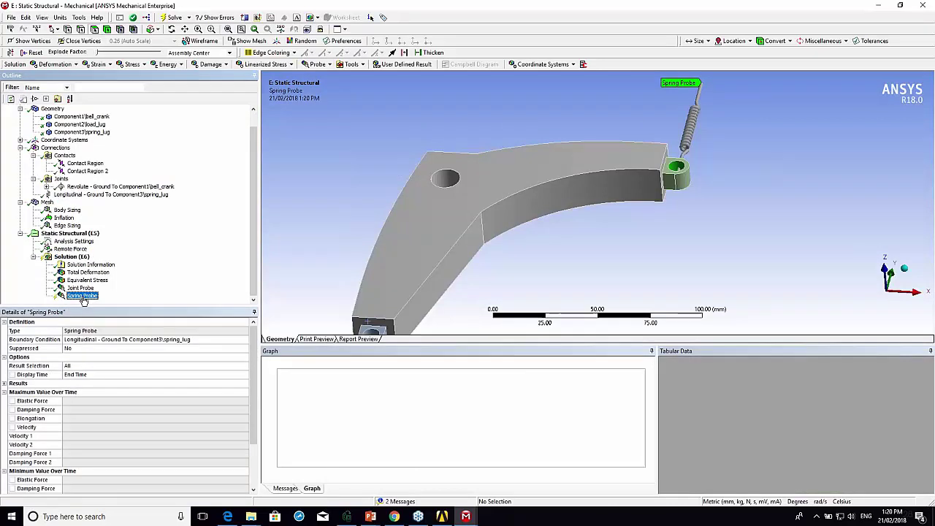
right_click(84, 298)
left_click(103, 319)
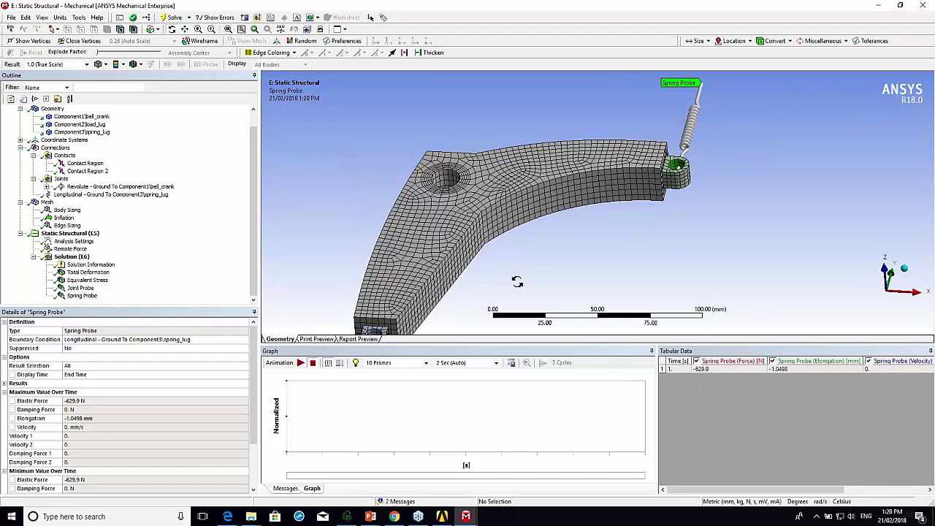
Animate Total Deformation at 9.9 (Auto Scale) and view the bell crank from the front.
left_click(88, 272)
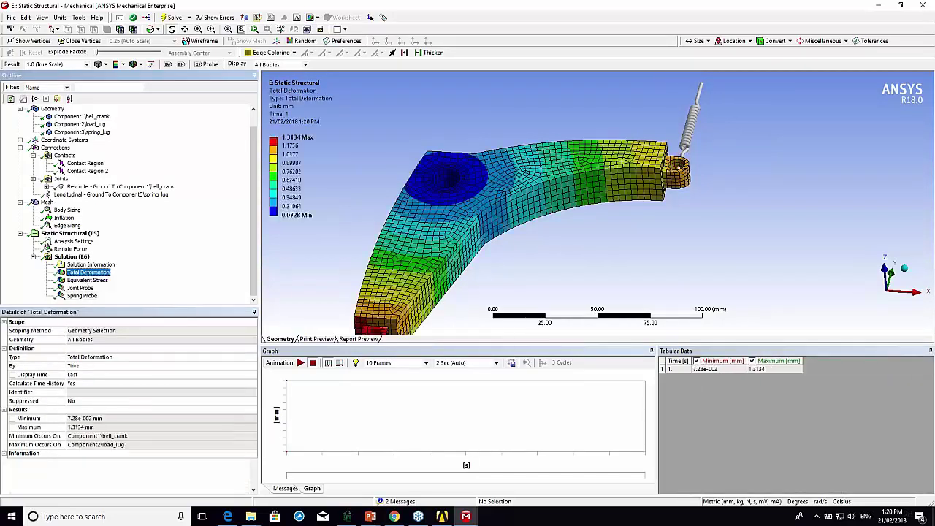
left_click(300, 363)
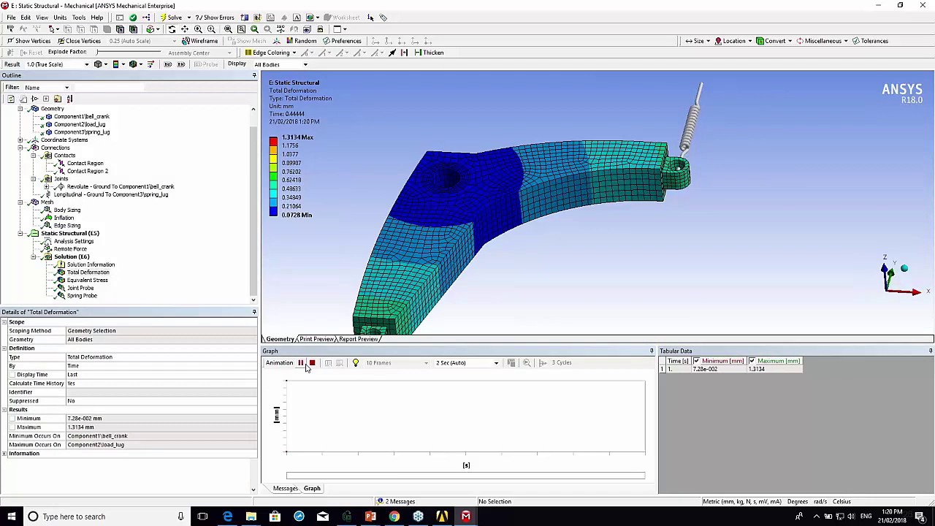
left_click(313, 364)
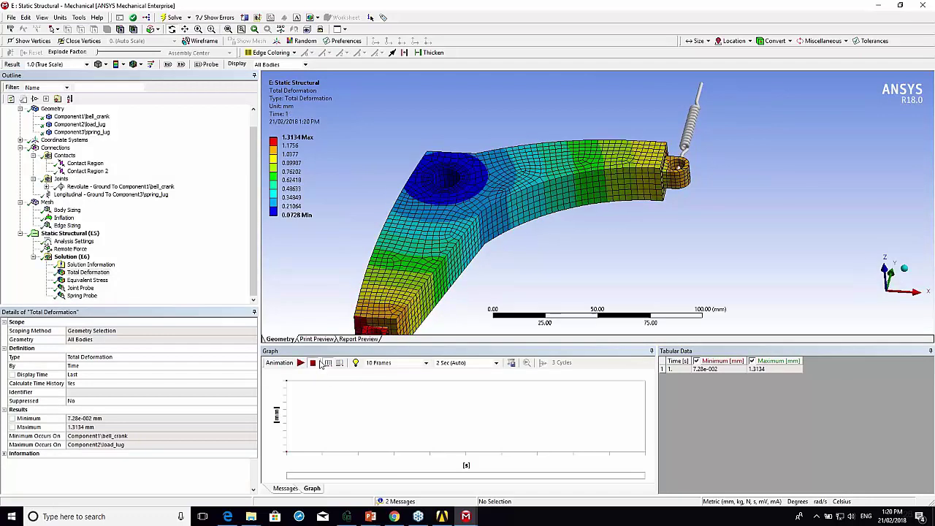
left_click(66, 64)
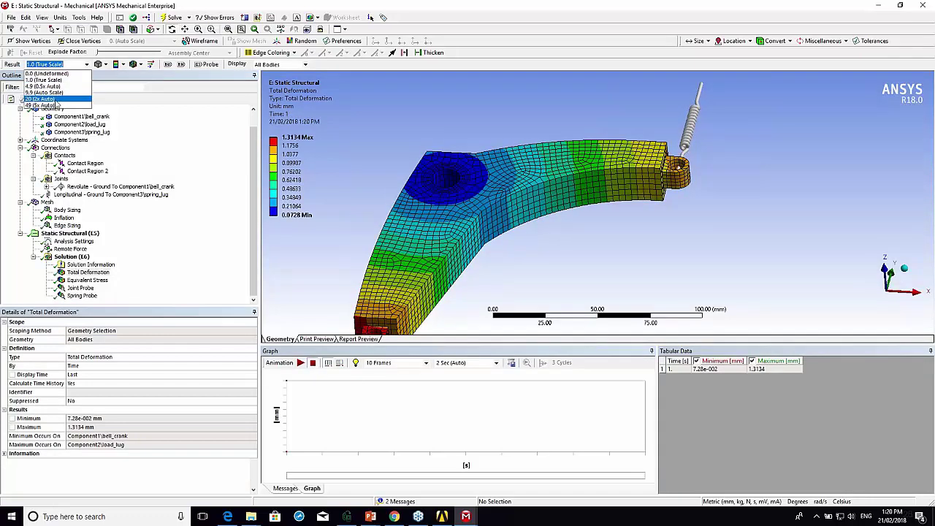
left_click(54, 99)
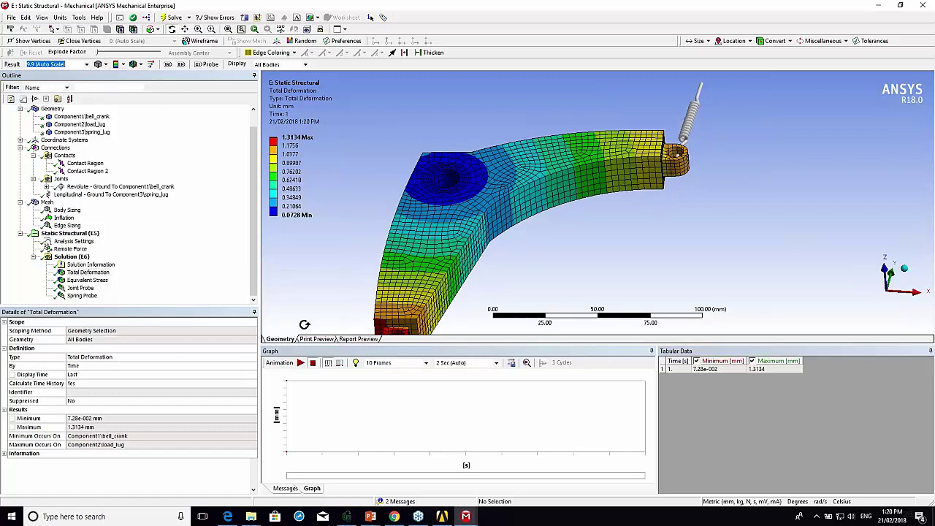
left_click(300, 362)
middle_click_drag(590, 167, 553, 194)
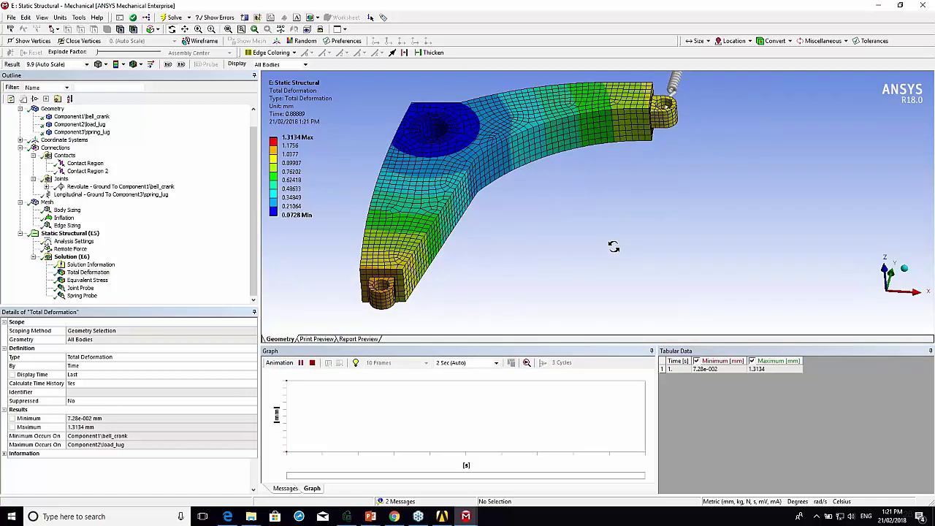
left_click(887, 272)
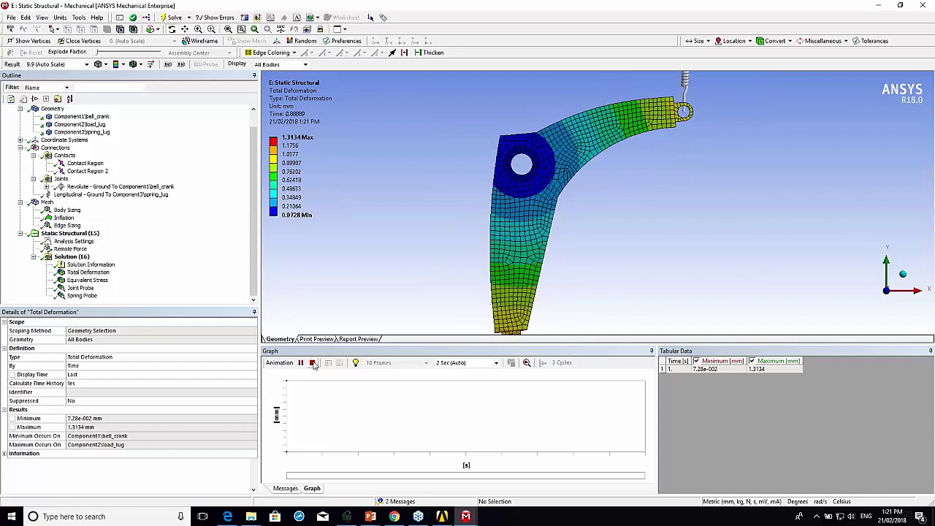
Inspect the 105.94 MPa Equivalent Stress plot from several angles, then return to plain geometry.
left_click(89, 282)
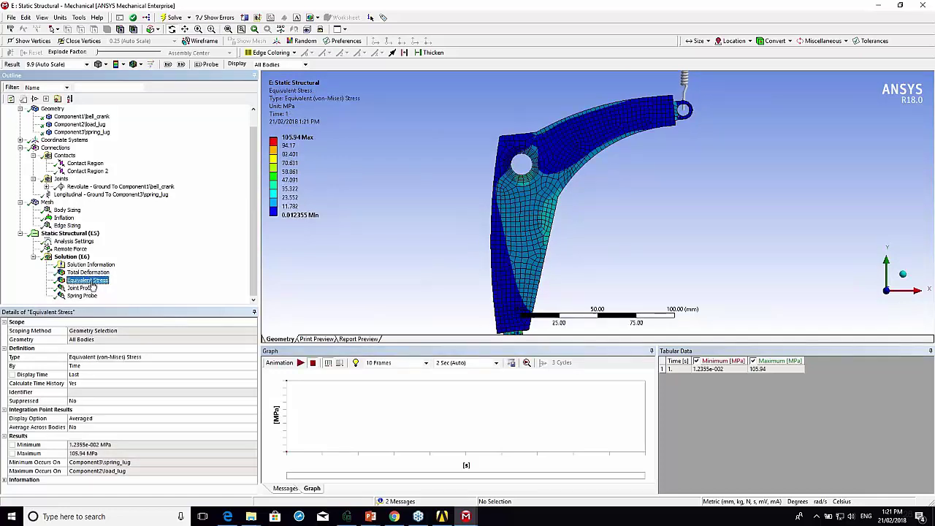
middle_click_drag(517, 228, 488, 196)
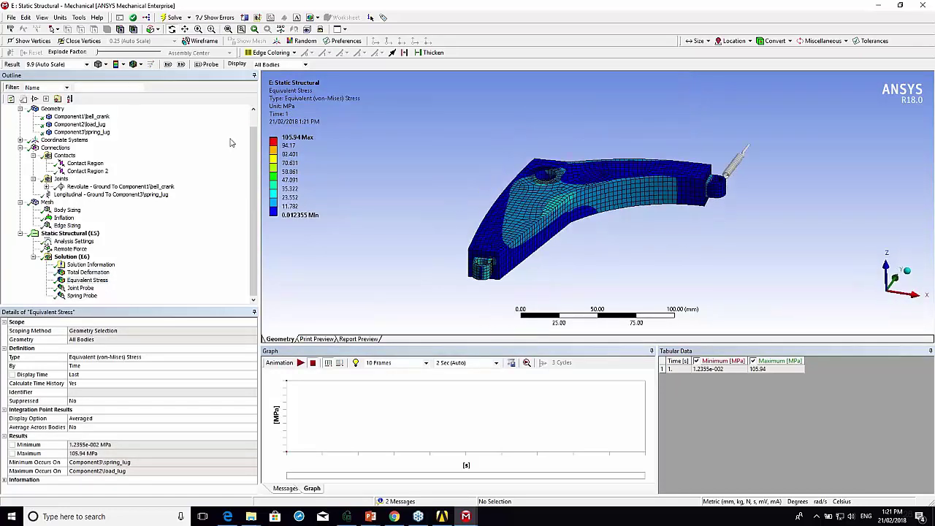
right_click(54, 257)
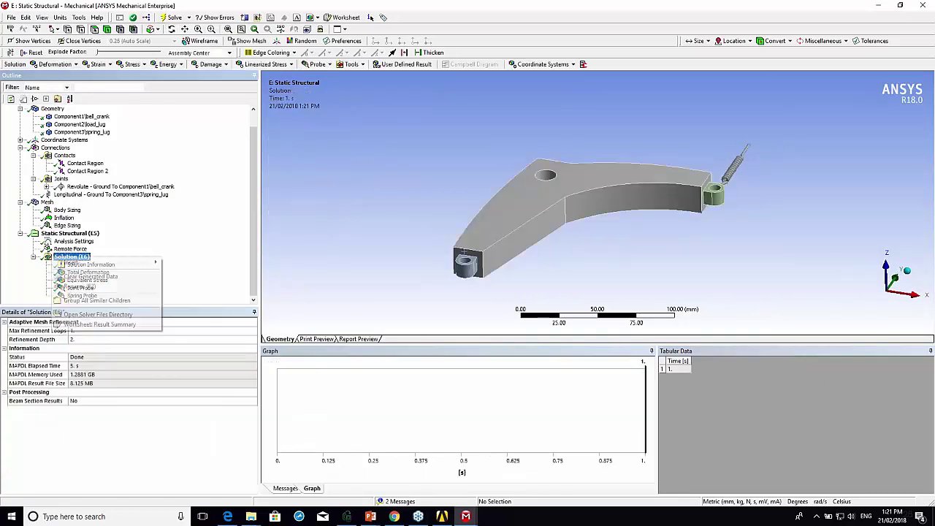
mouse_move(71, 264)
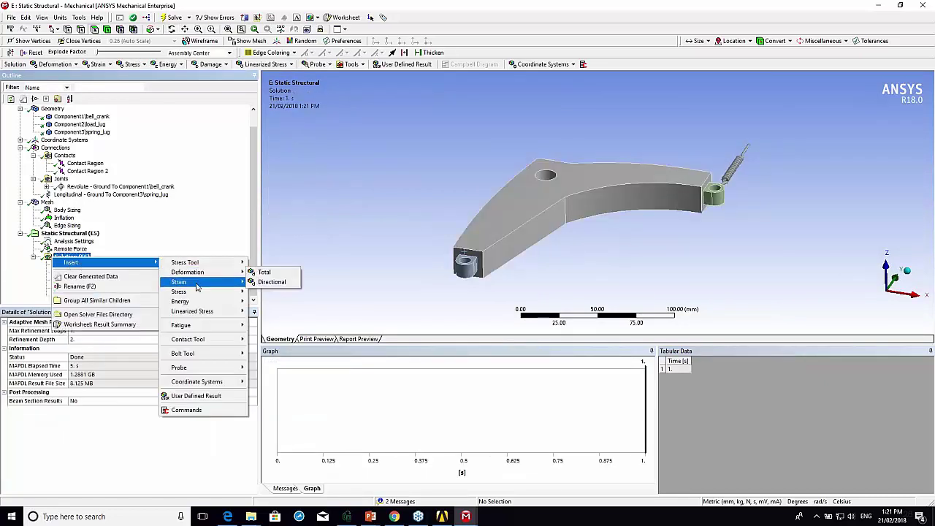
mouse_move(199, 283)
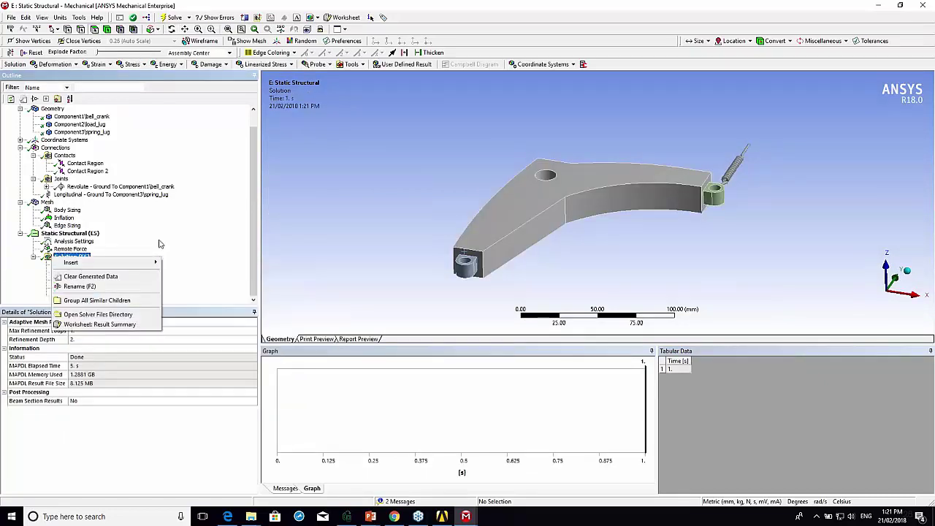
key("Escape")
left_click(86, 281)
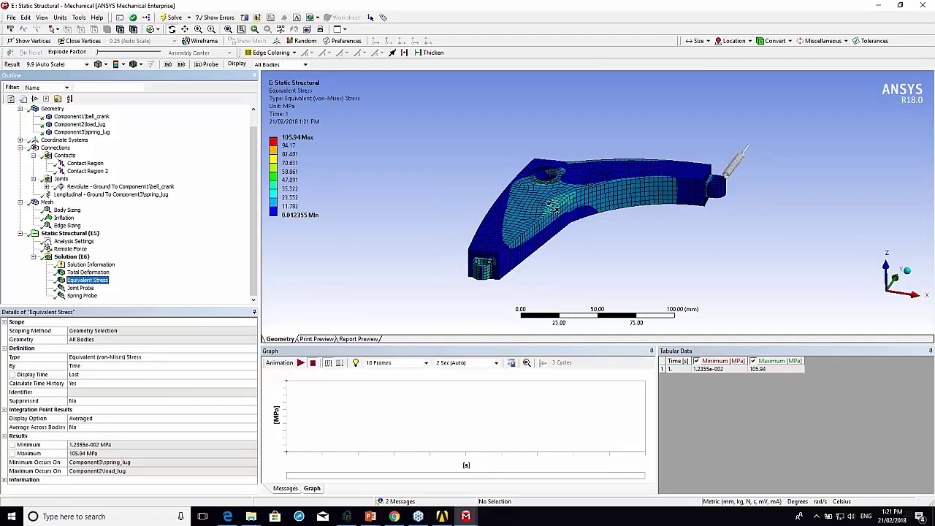
left_click_drag(555, 209, 534, 218)
key("Left")
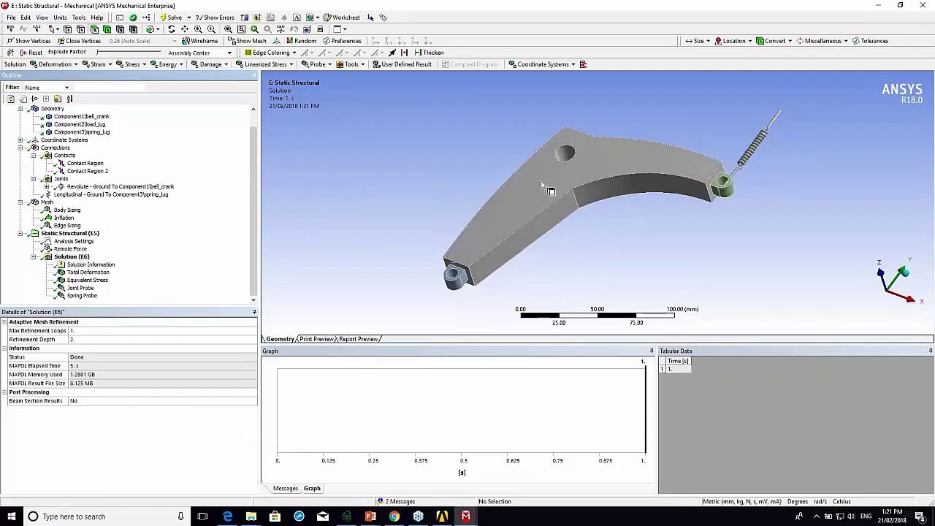
Insert and evaluate an Equivalent Stress result scoped to the top face, peaking at 46.837 MPa.
left_click(543, 186)
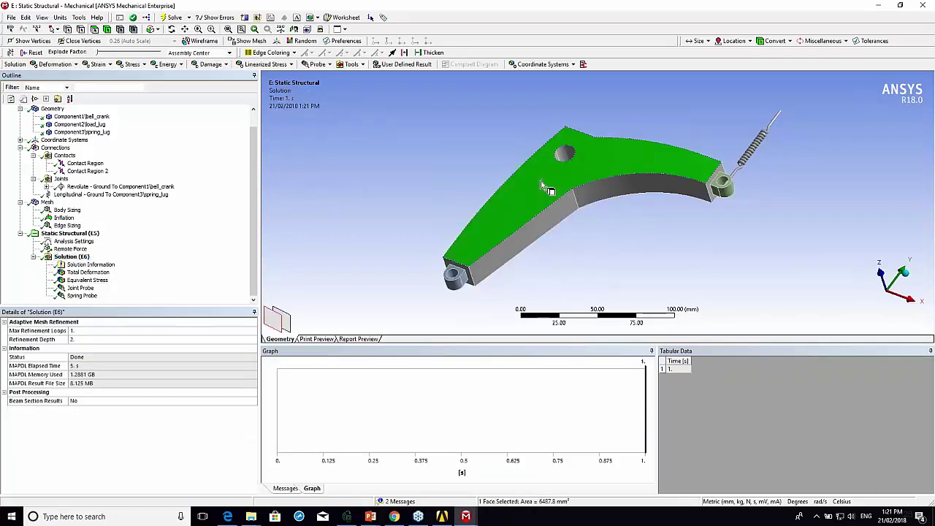
right_click(542, 185)
mouse_move(628, 187)
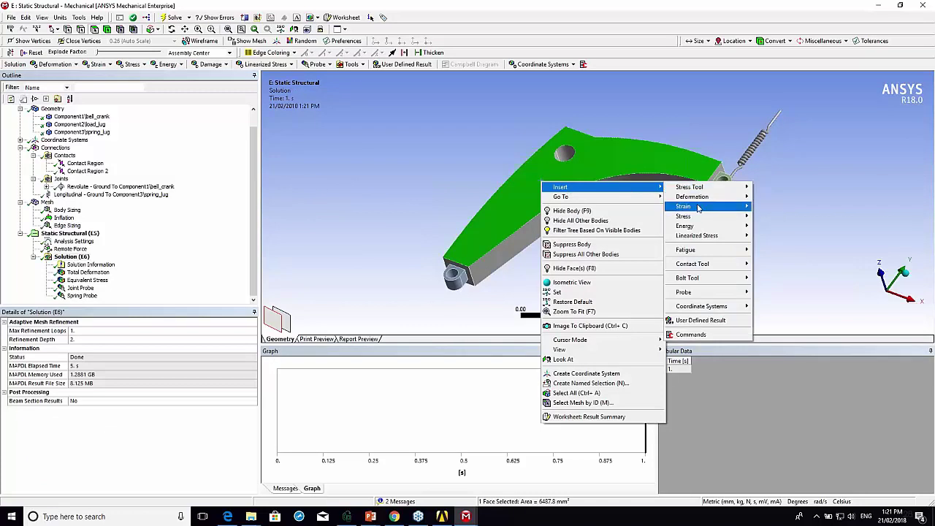
mouse_move(723, 216)
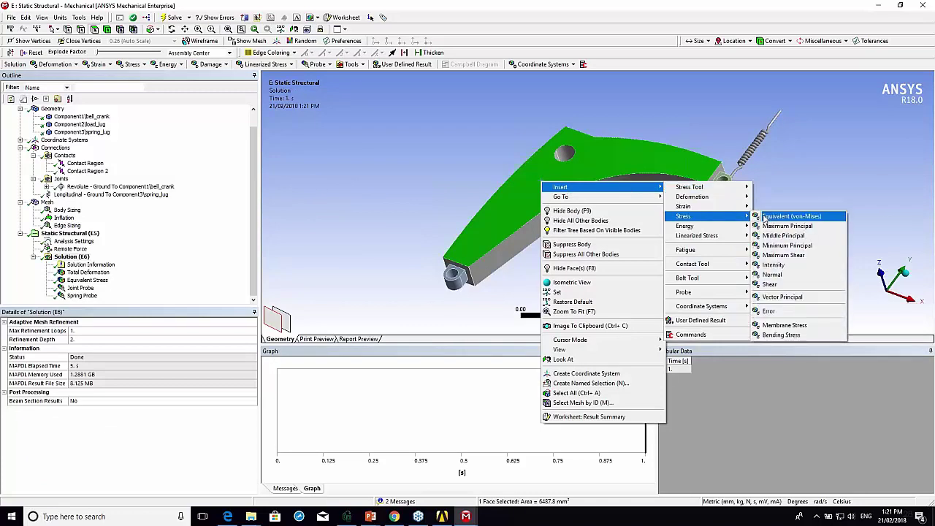
left_click(764, 218)
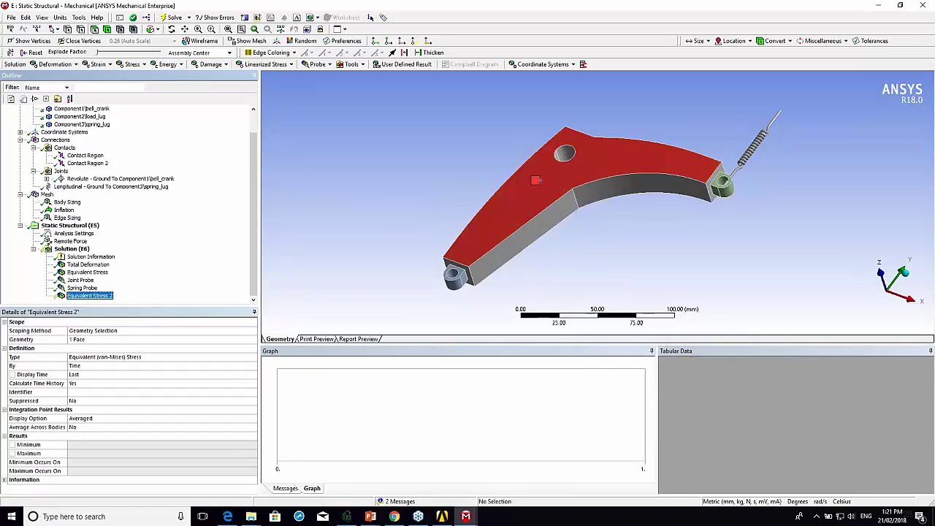
right_click(92, 295)
left_click(124, 313)
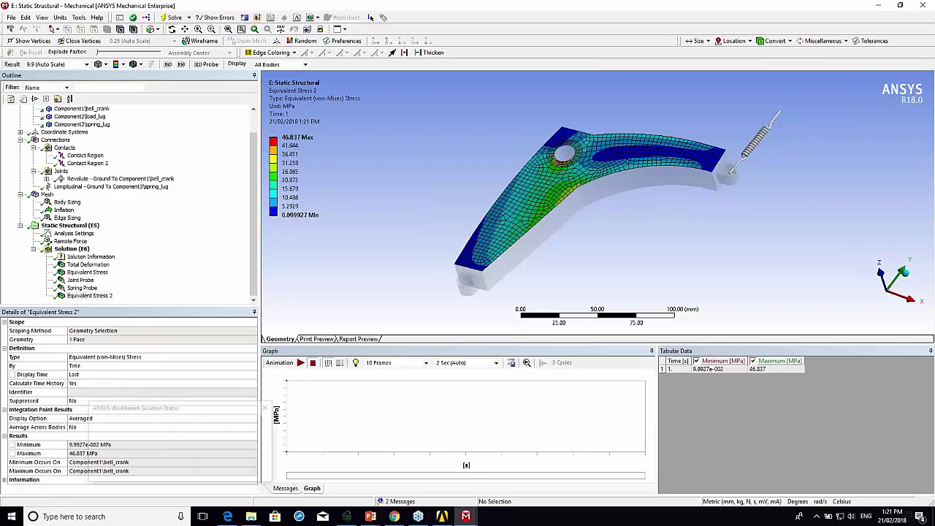
scroll(555, 187, "up", 5)
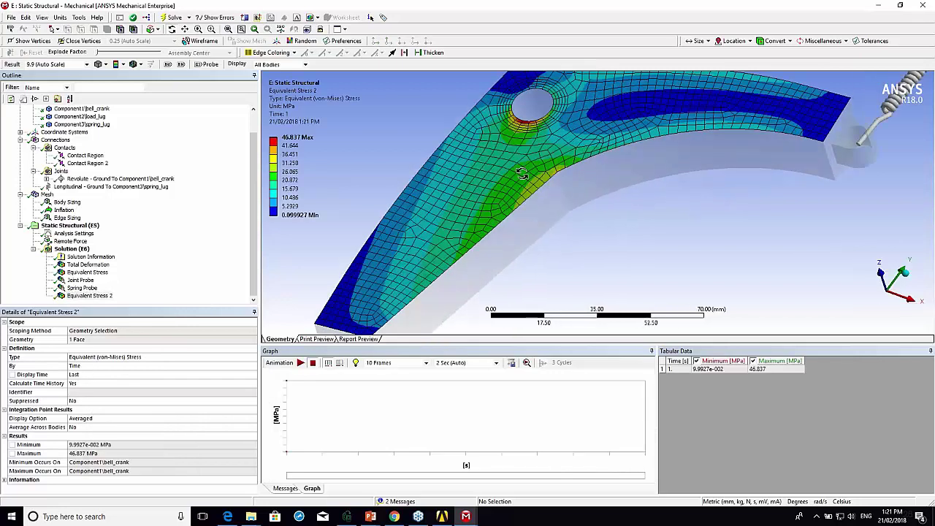
scroll(522, 173, "up", 3)
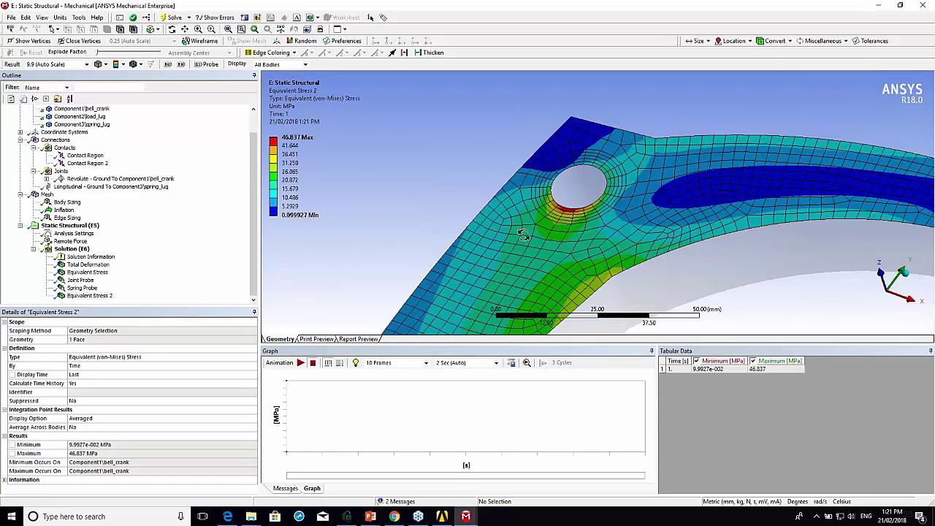
Probe equivalent stress at four points from the hole edge (44.423 MPa) down below the pin hole.
left_click(207, 65)
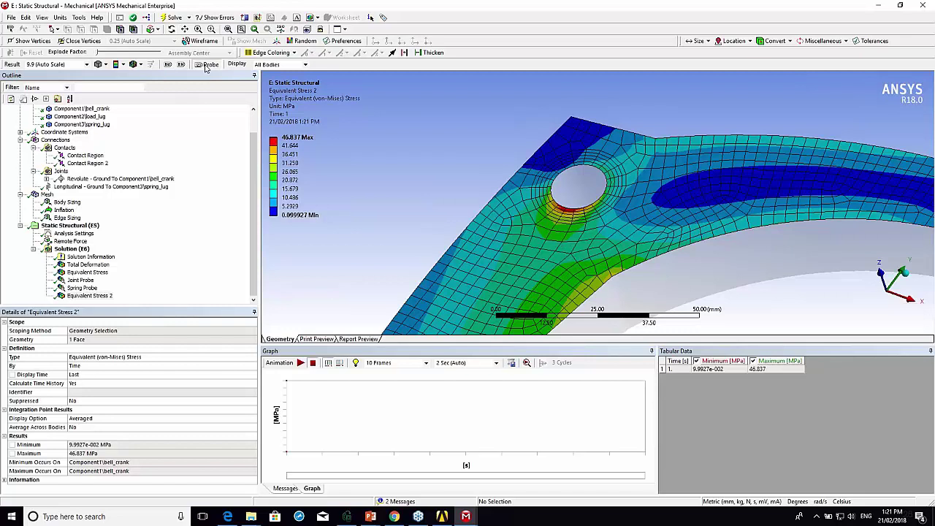
left_click(566, 210)
left_click(564, 223)
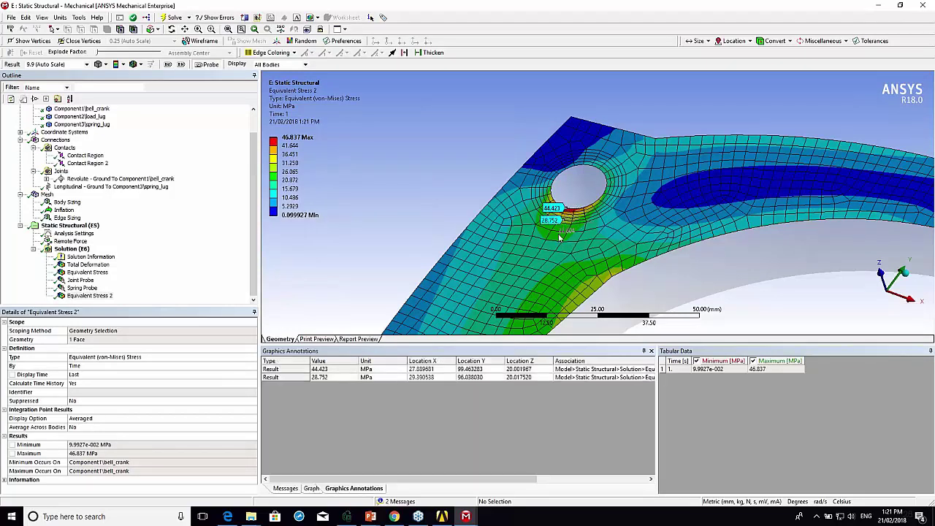
left_click(559, 235)
left_click(546, 260)
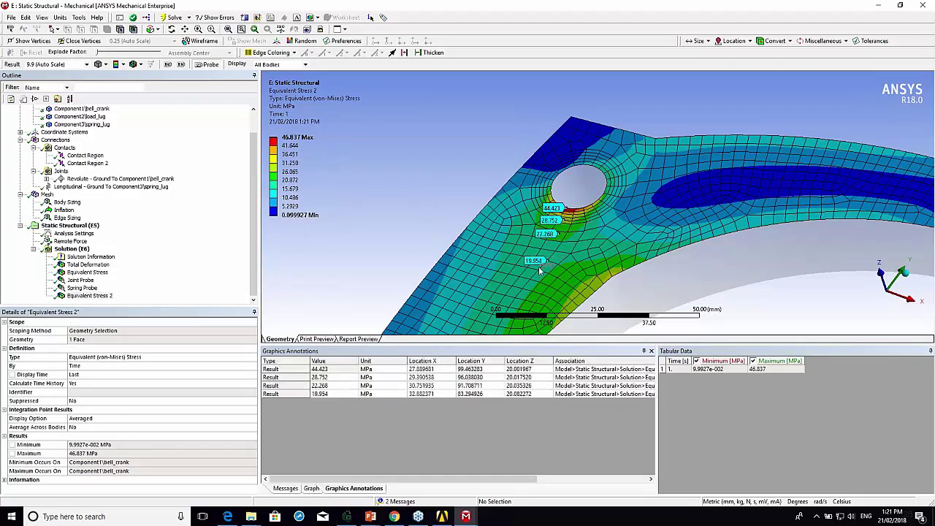
scroll(539, 266, "down", 3)
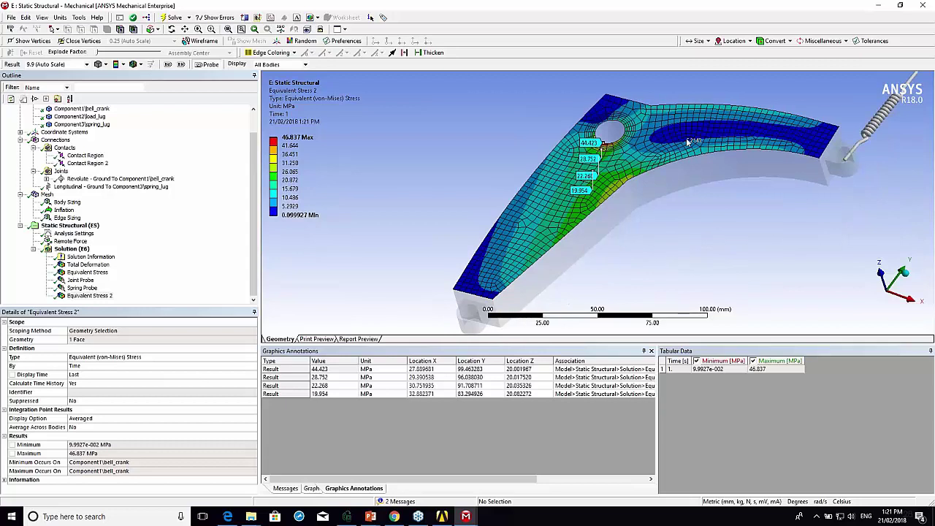
Probe equivalent stress at five points along the upper arm.
left_click(680, 136)
middle_click_drag(680, 136, 553, 176, "ctrl")
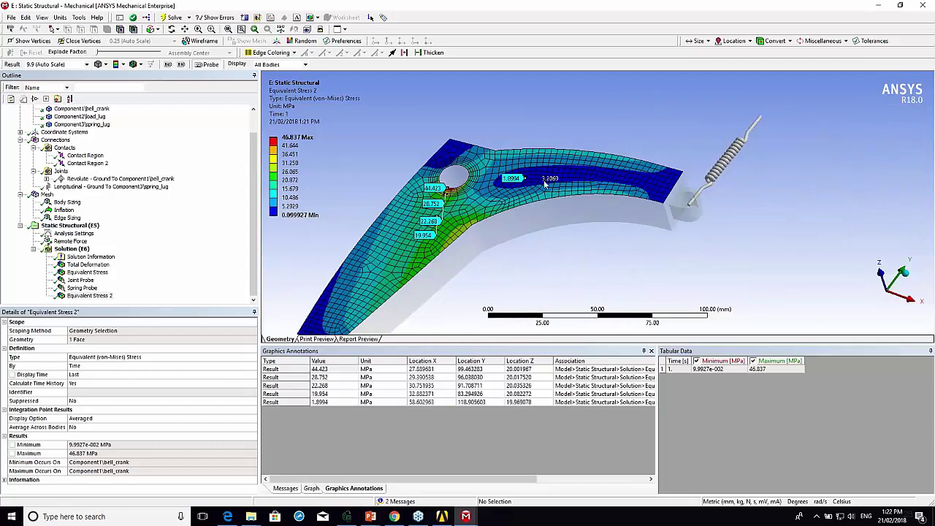
left_click(553, 176)
left_click(582, 176)
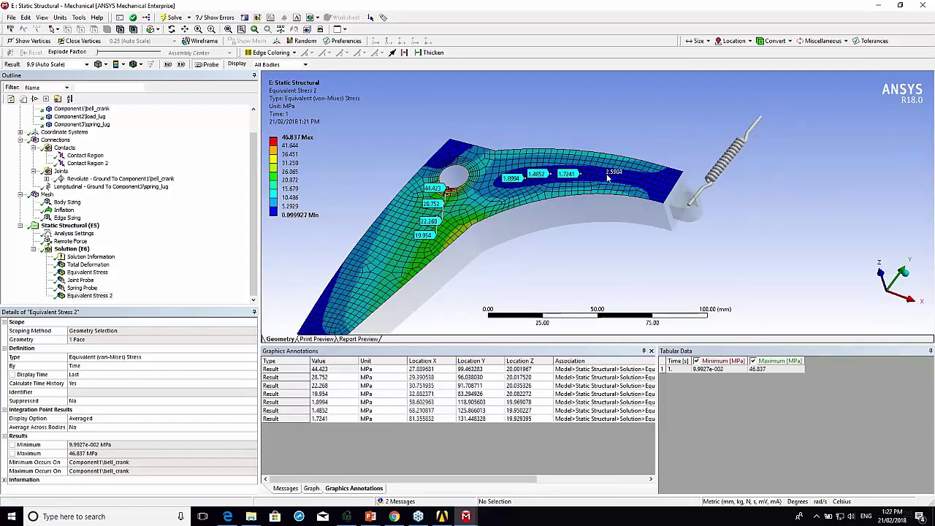
left_click(606, 176)
left_click(638, 178)
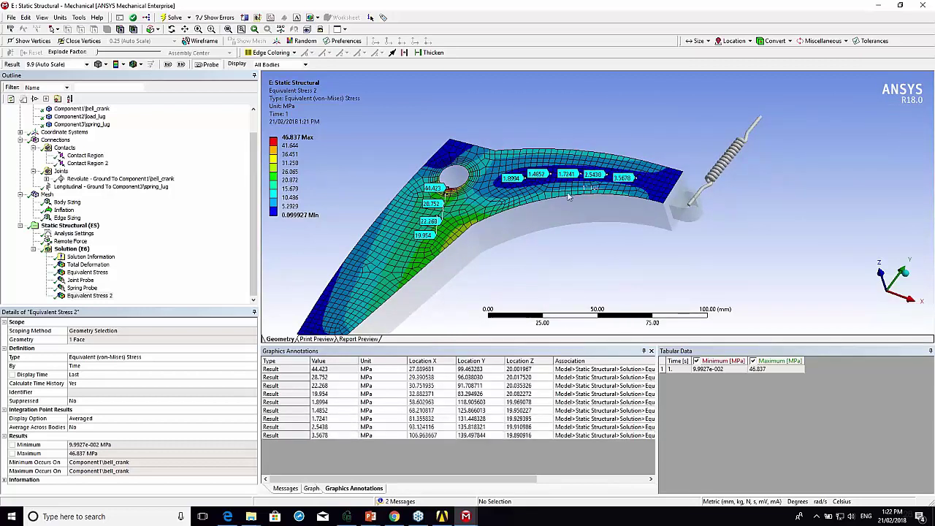
Probe equivalent stress at four points down the lower arm toward its end.
middle_click_drag(490, 210, 552, 162, "ctrl")
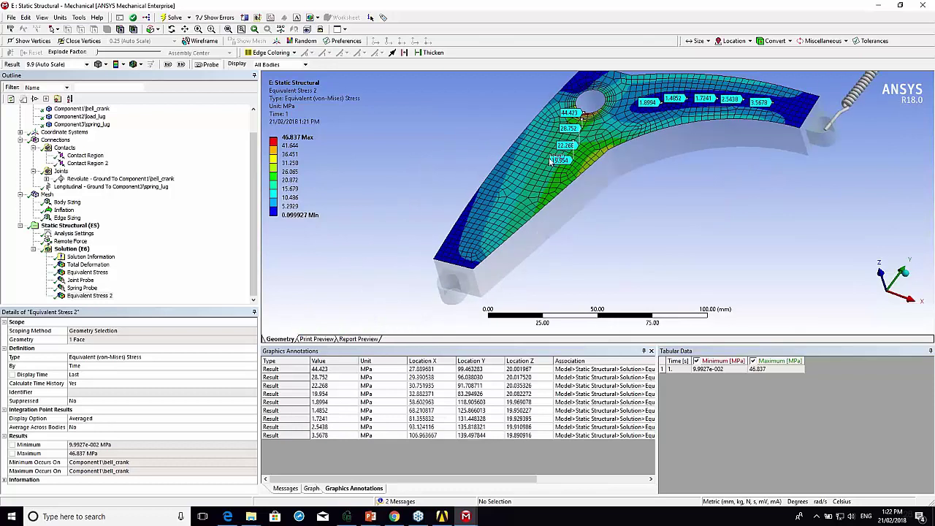
left_click(543, 164)
left_click(530, 184)
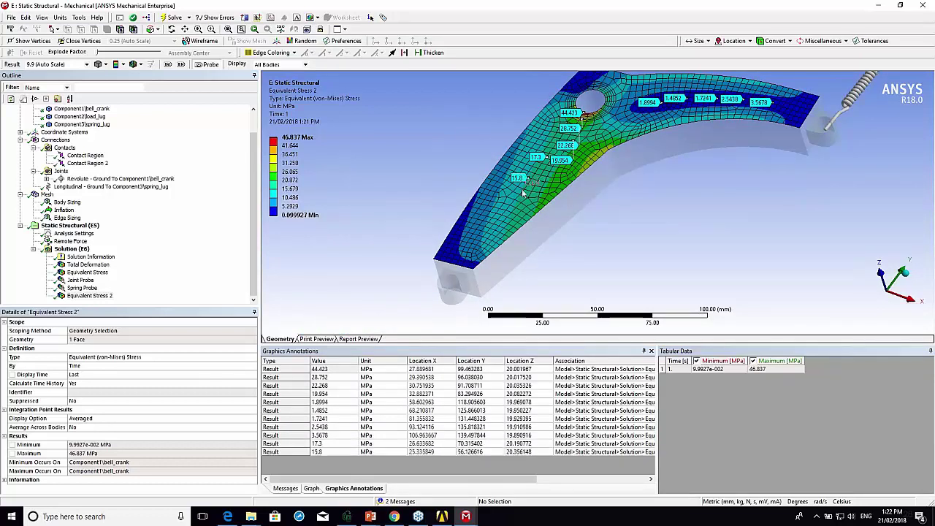
left_click(520, 199)
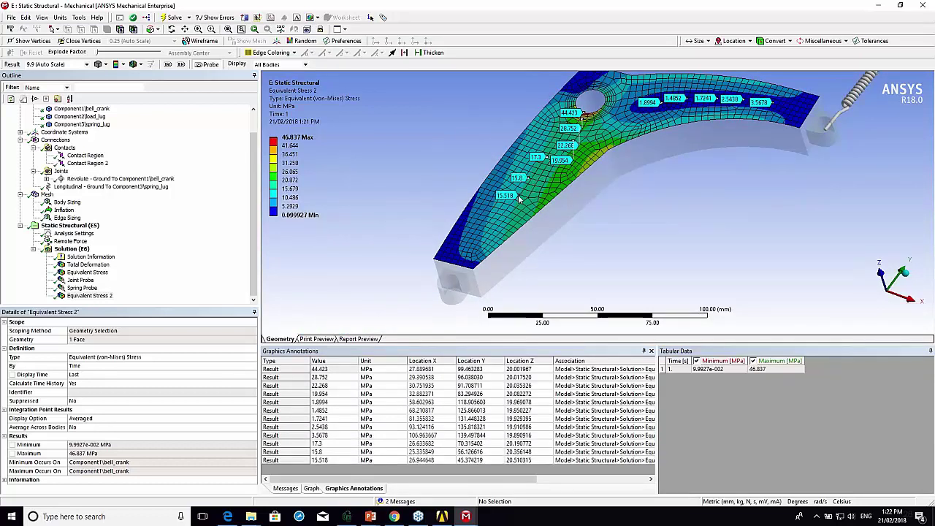
left_click(494, 236)
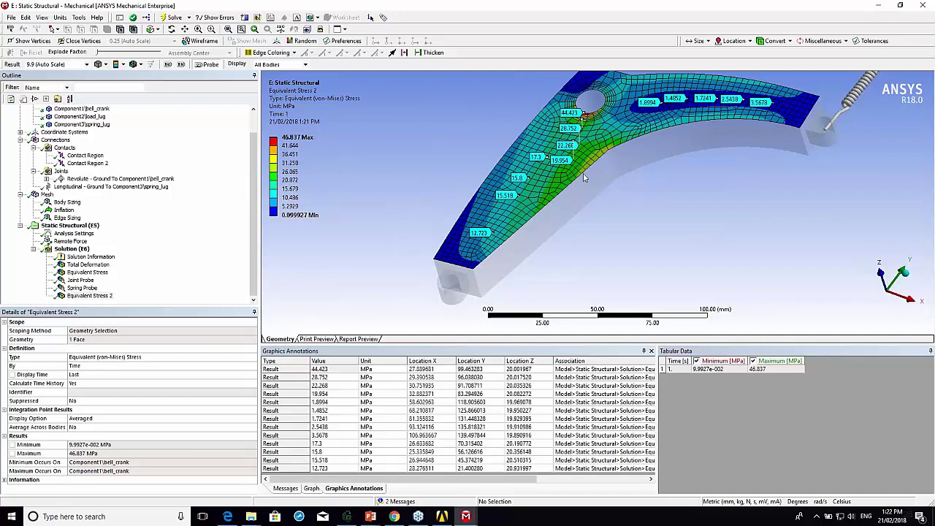
middle_click_drag(535, 159, 494, 182, "ctrl")
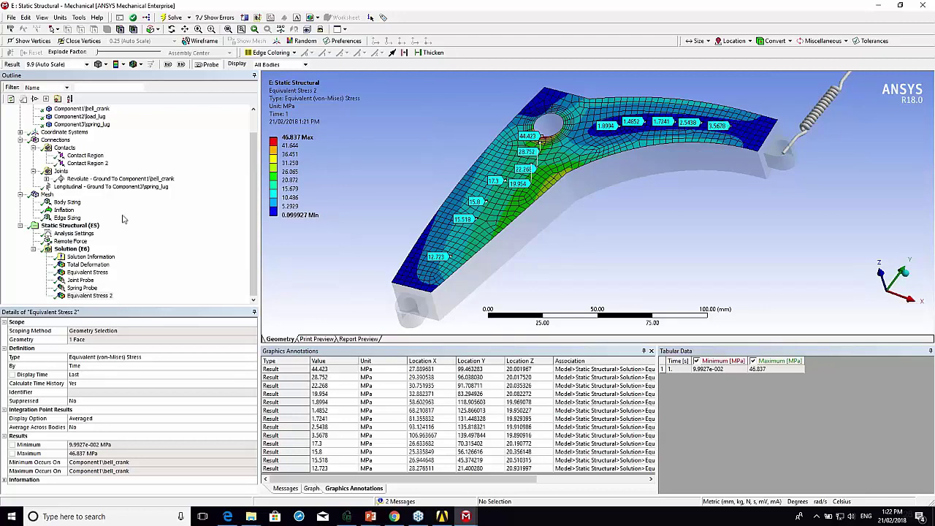
Show the all-bodies Equivalent Stress as capped isosurfaces with the isosurface value set to 50.
left_click(72, 249)
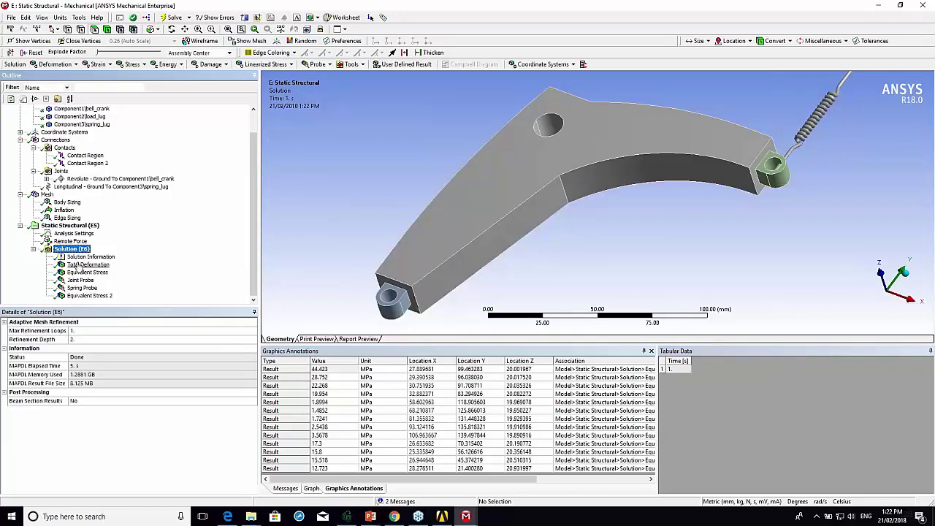
left_click(84, 272)
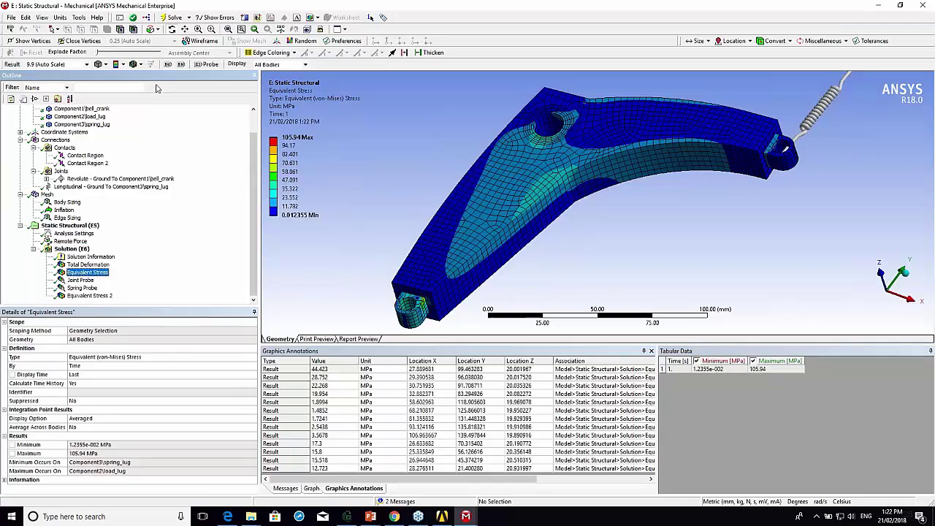
left_click(107, 65)
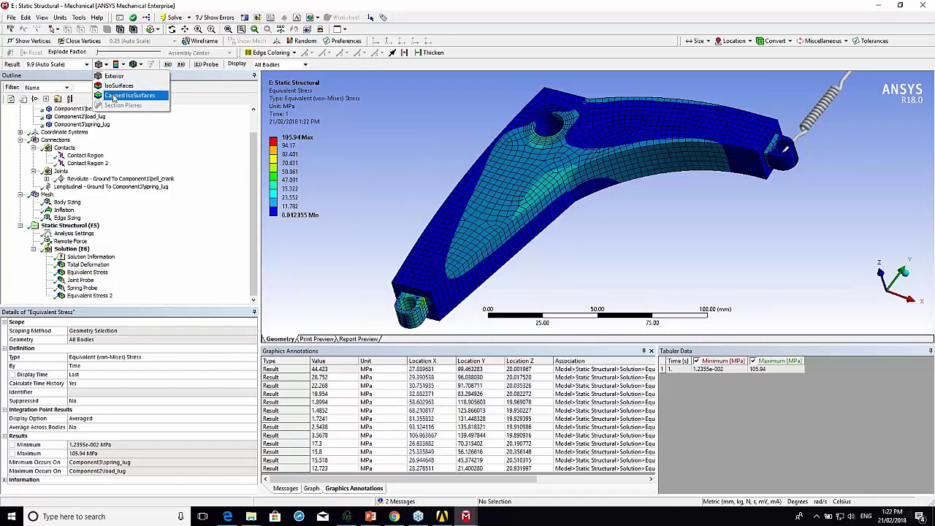
left_click(117, 95)
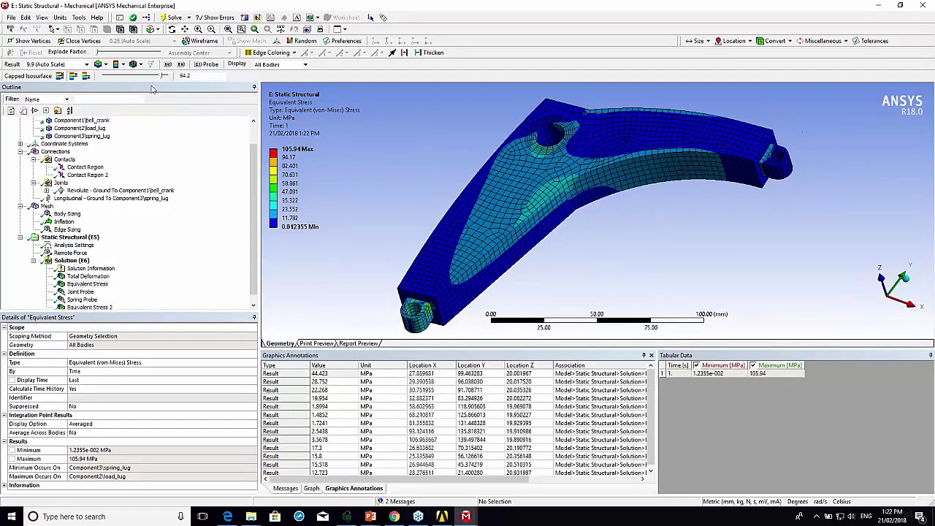
left_click(86, 76)
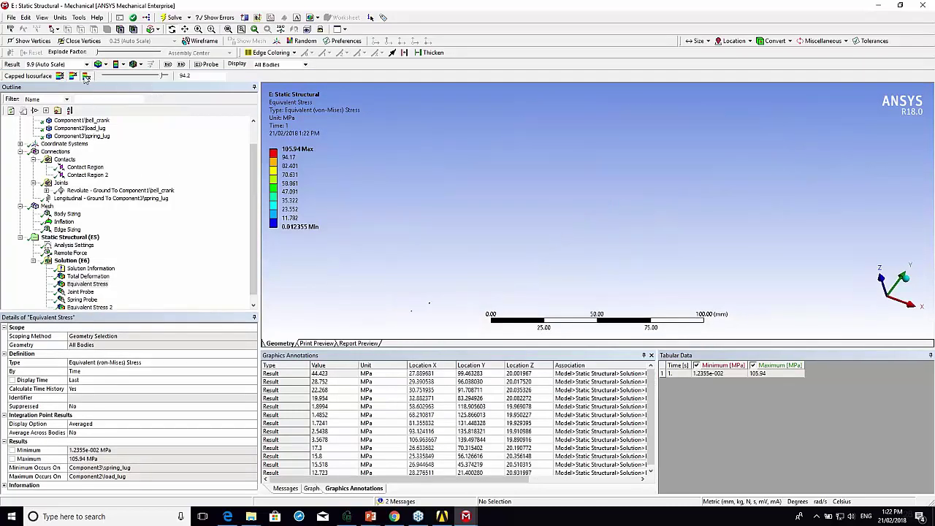
double_click(184, 76)
type("50.")
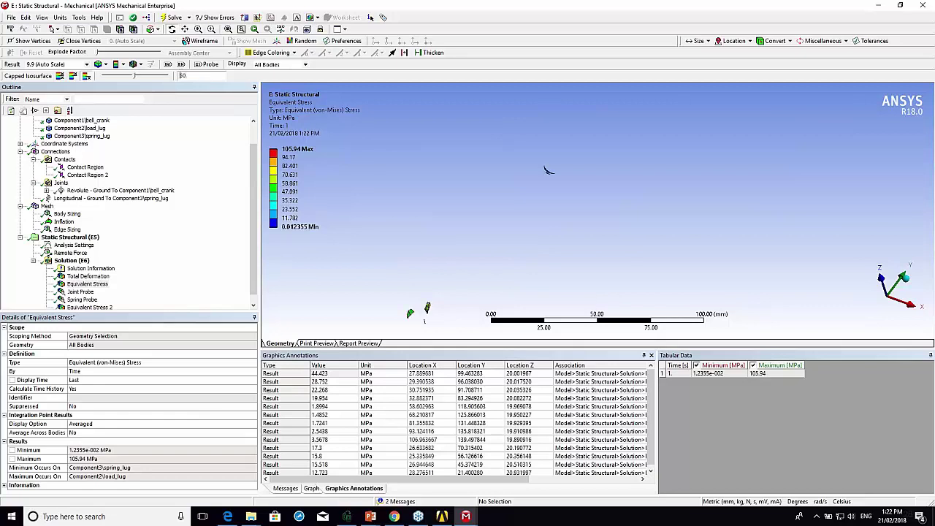
Lower the capped isosurface threshold from 50 through 28.6 down to 11.7 MPa.
left_click(86, 77)
left_click(123, 77)
left_click_drag(134, 79, 161, 92)
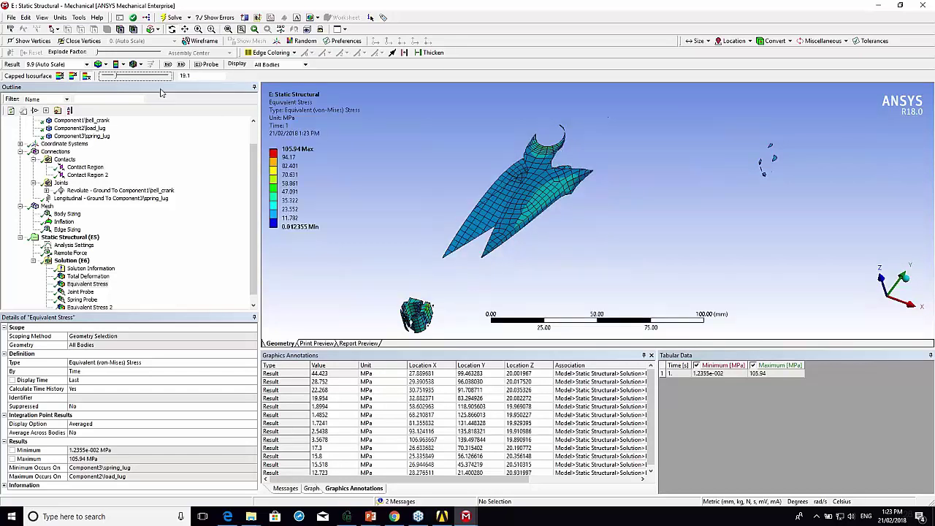
left_click_drag(491, 211, 562, 187)
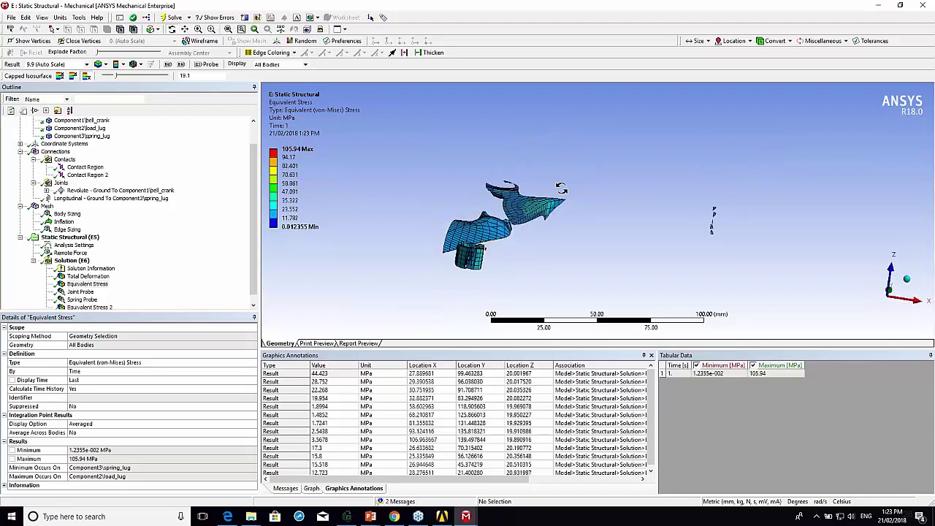
left_click_drag(115, 79, 111, 80)
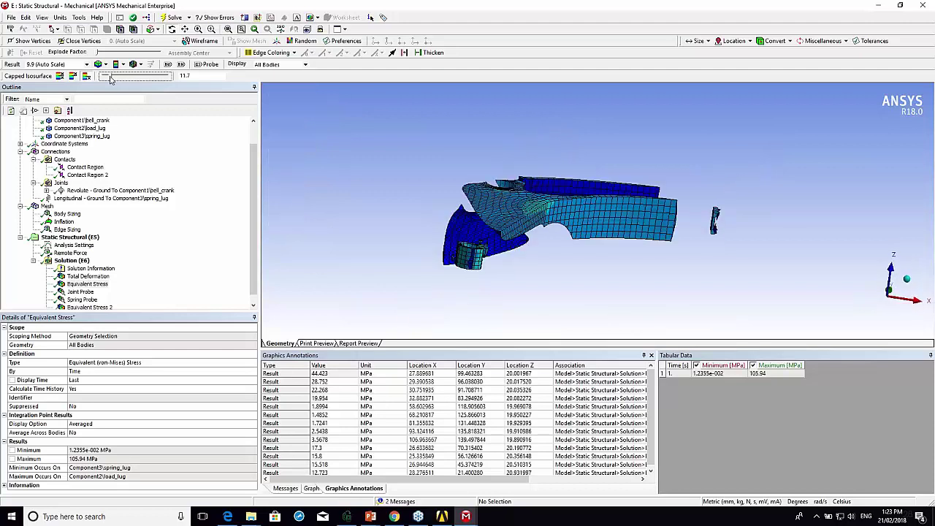
Orbit the model to inspect the 11.7 MPa isosurfaces from several sides, ending side-on.
left_click_drag(512, 219, 510, 245)
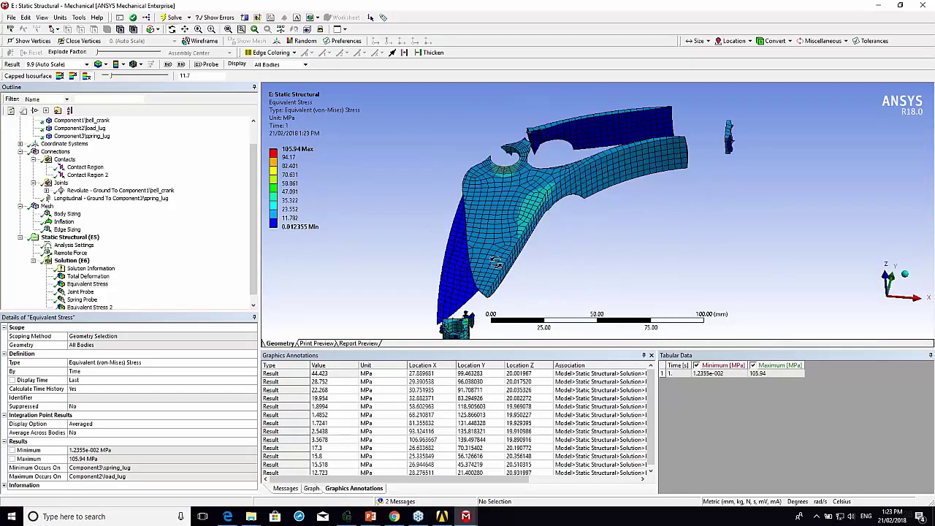
left_click_drag(496, 290, 481, 234)
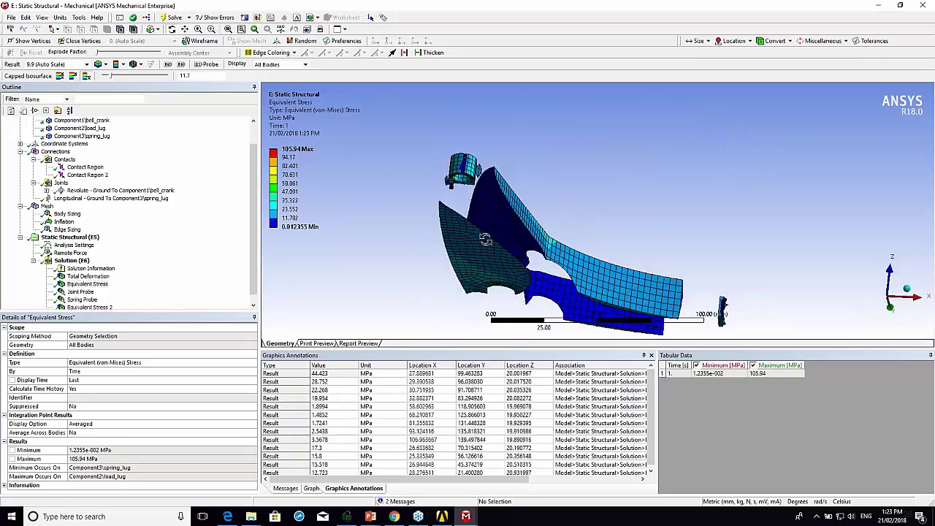
left_click_drag(516, 205, 557, 204)
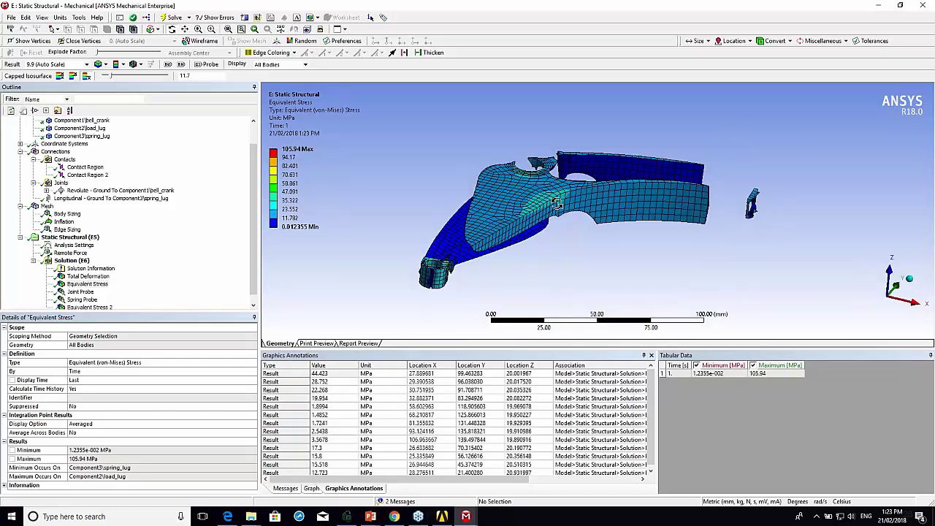
left_click_drag(696, 211, 548, 206)
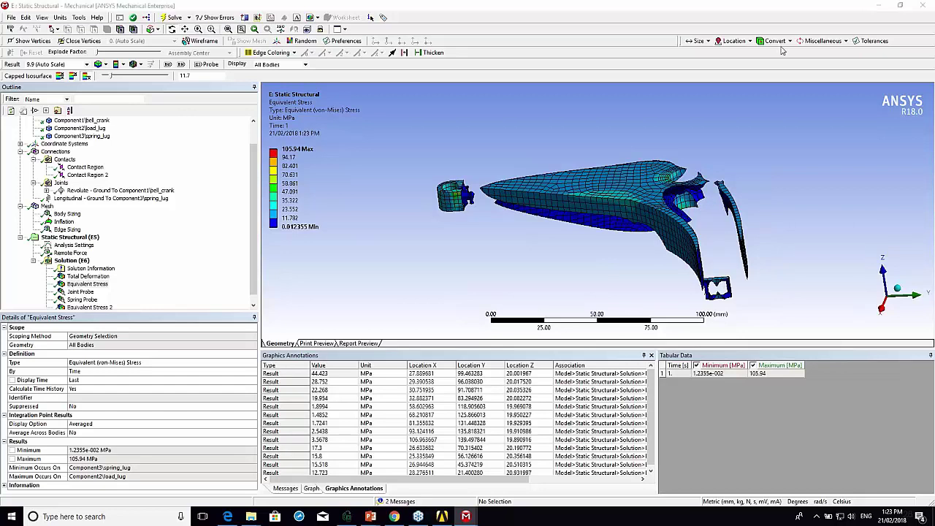
left_click_drag(517, 222, 628, 217)
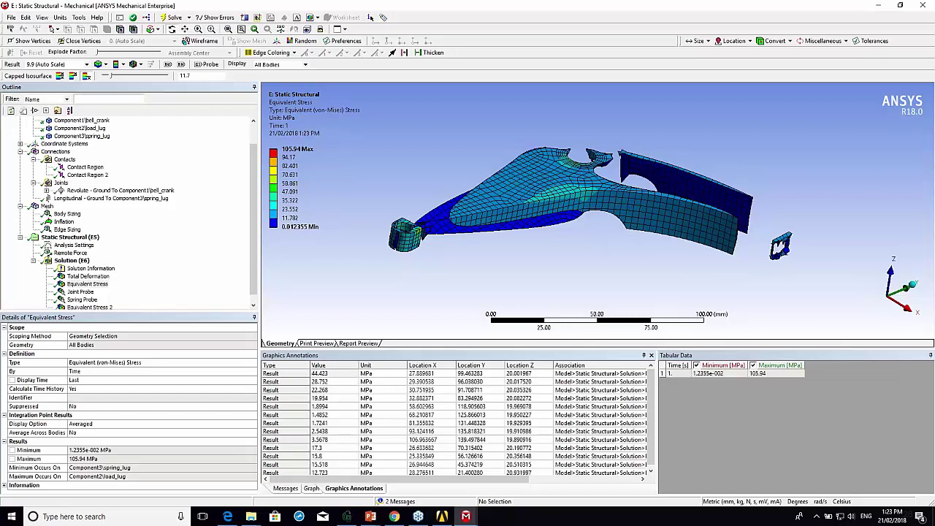
Return the stress plot to the full Exterior display and orbit the bell crank.
left_click(104, 65)
left_click(117, 76)
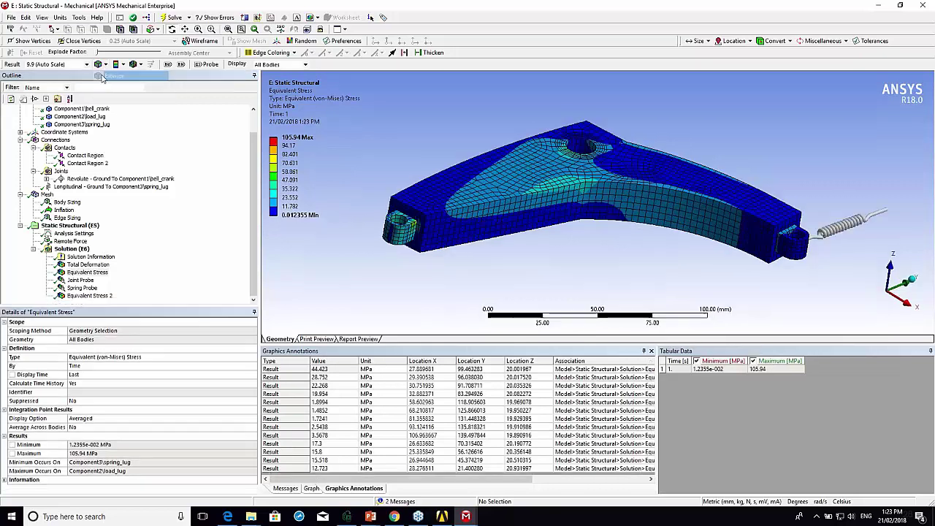
middle_click_drag(727, 266, 556, 250)
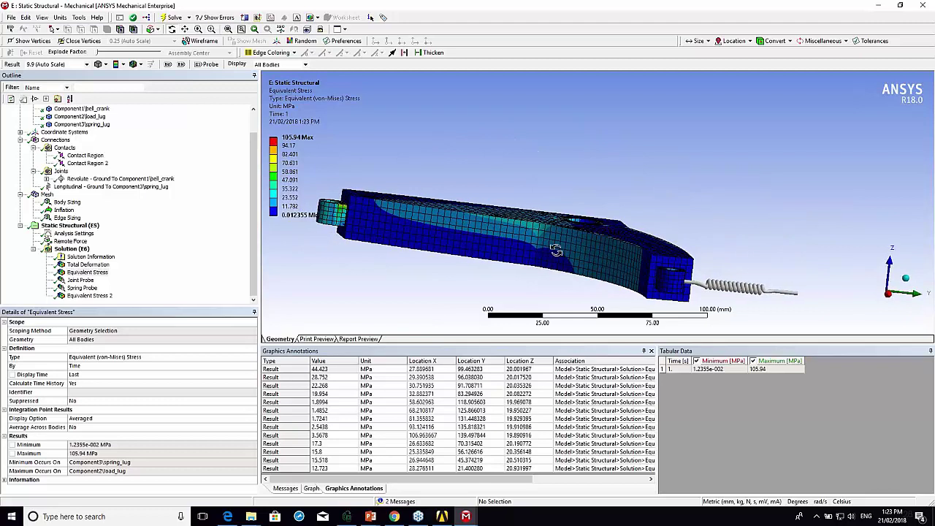
Cut the crank with Section Plane 1 to expose the interior stresses.
left_click(247, 18)
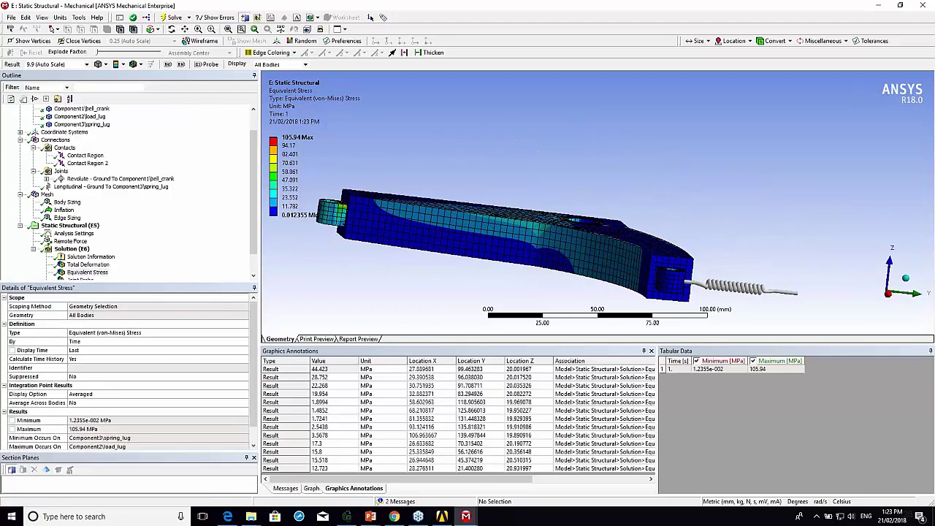
left_click_drag(367, 228, 608, 265)
middle_click_drag(517, 244, 518, 264)
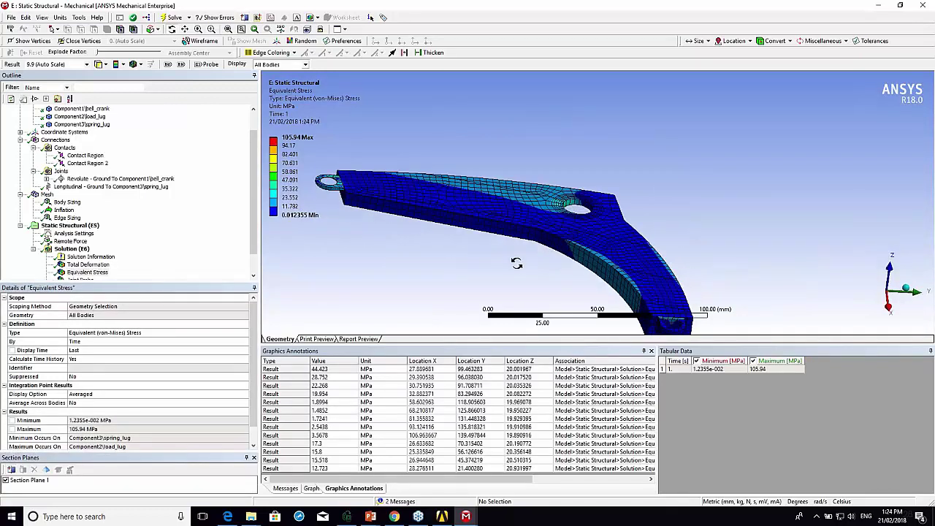
left_click(27, 482)
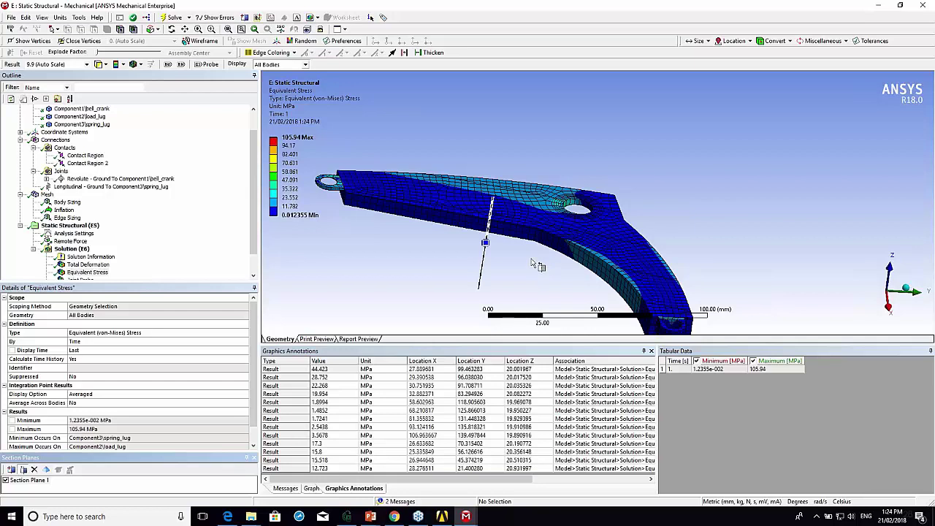
left_click_drag(539, 257, 490, 199)
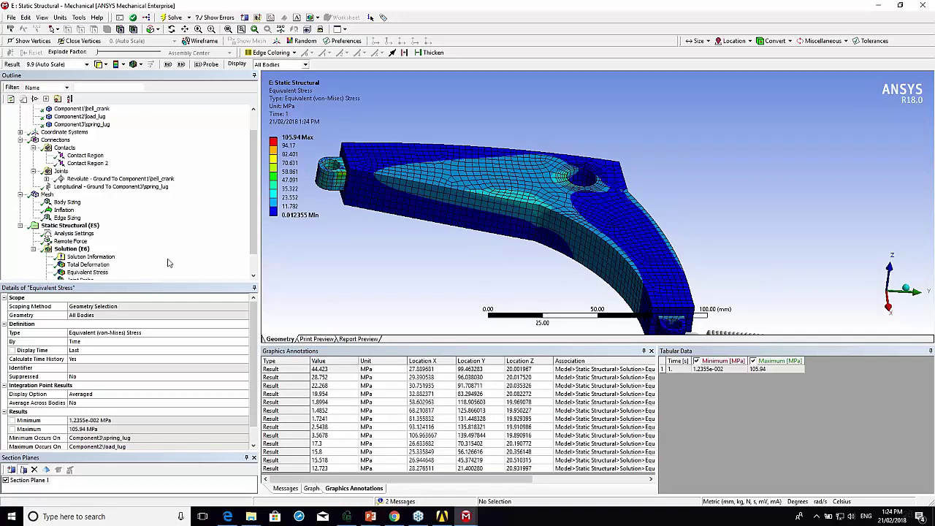
Keep the Exterior display and rescale the stress legend so its top bands sit near 33 MPa.
left_click(107, 65)
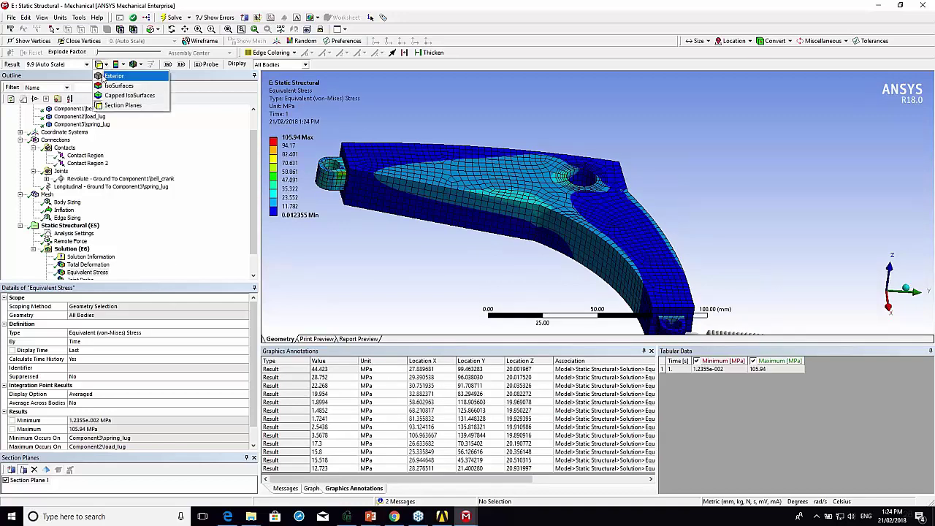
left_click(104, 77)
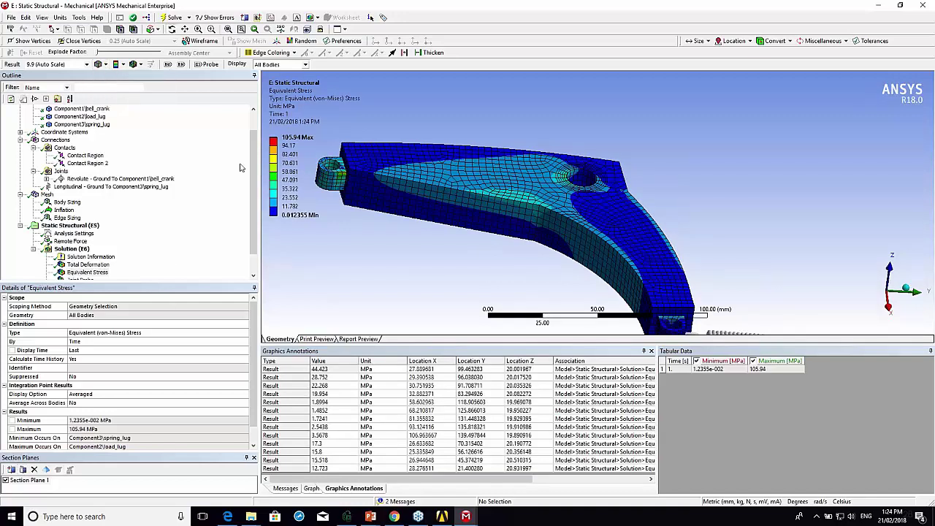
left_click_drag(274, 216, 282, 321)
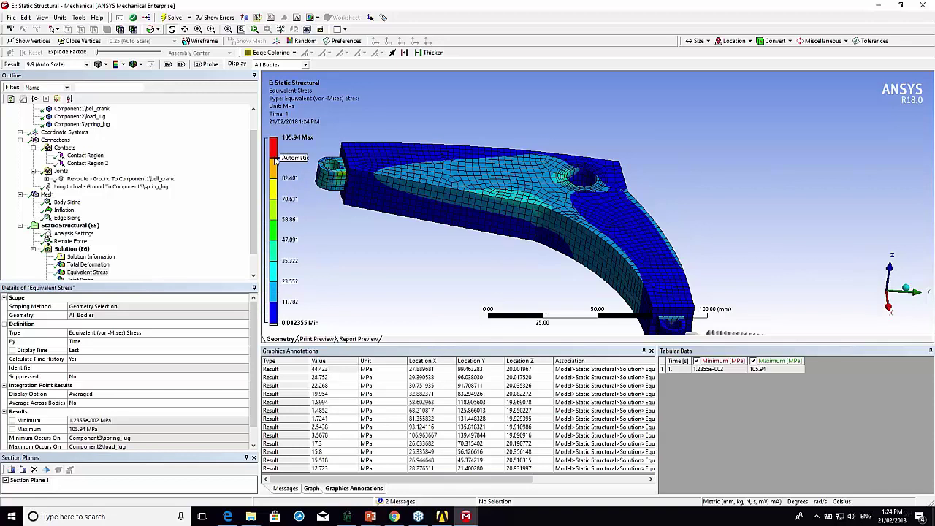
left_click_drag(270, 157, 271, 266)
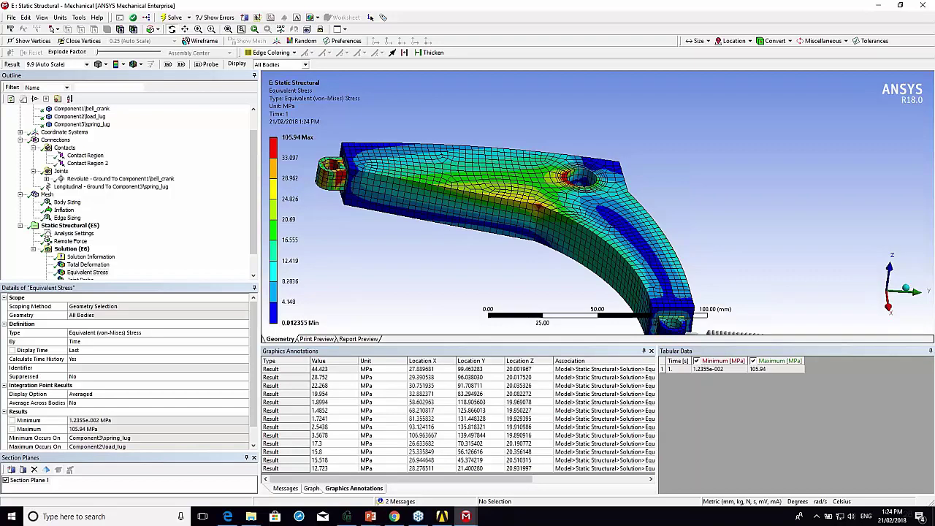
middle_click_drag(321, 285, 376, 246, "ctrl")
Orbit the crank to edge-on and oblique views of the rescaled stress gradient.
middle_click_drag(438, 212, 481, 206)
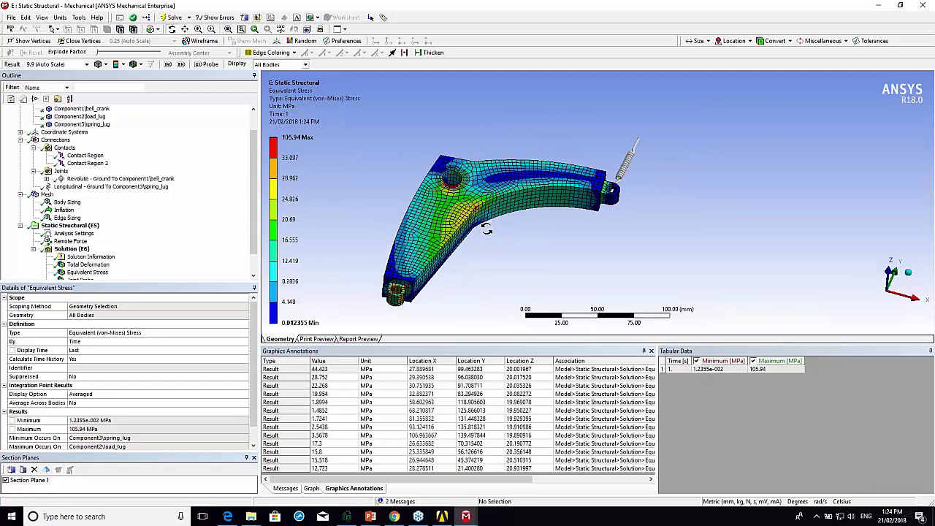
mouse_move(486, 223)
middle_mouse_down()
mouse_move(471, 232)
mouse_move(497, 223)
middle_mouse_up()
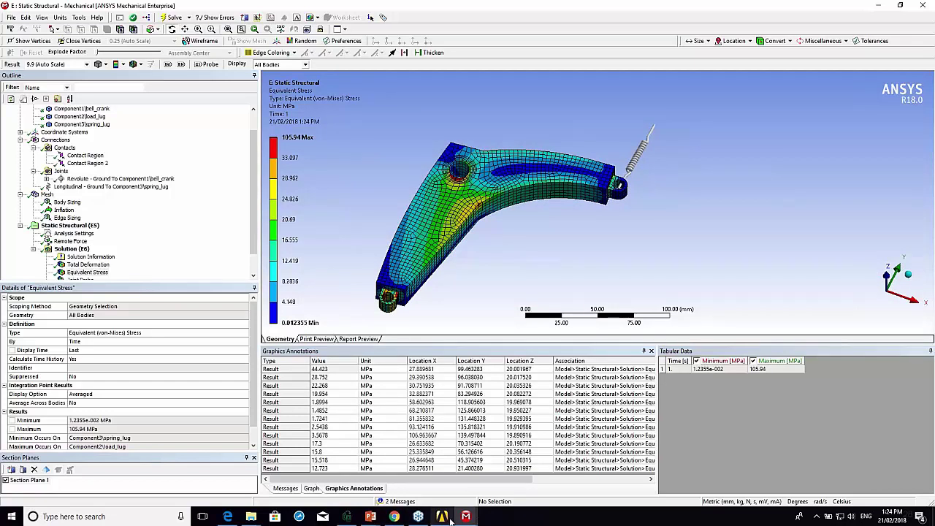
mouse_move(451, 520)
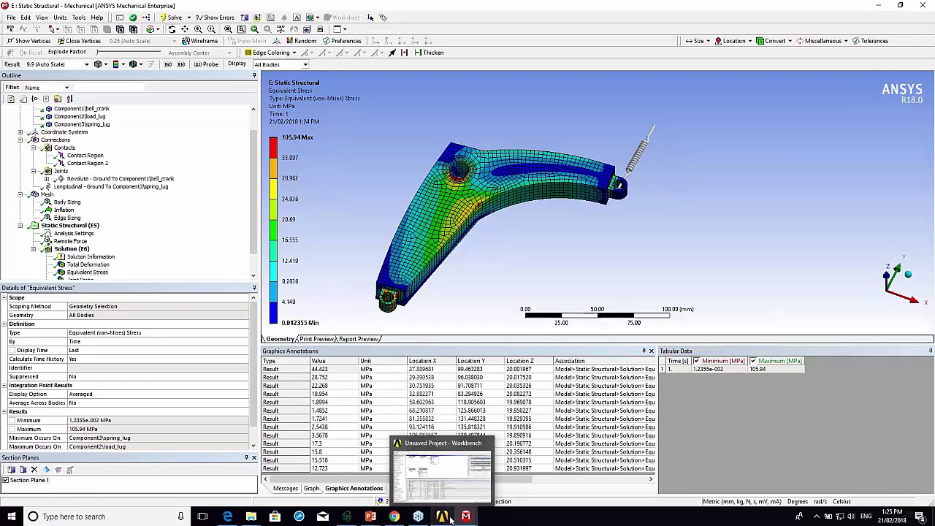
Duplicate system E's Static Structural setup under the default name Copy of Static Structural, then return to Mechanical.
left_click(254, 261)
left_click(254, 261)
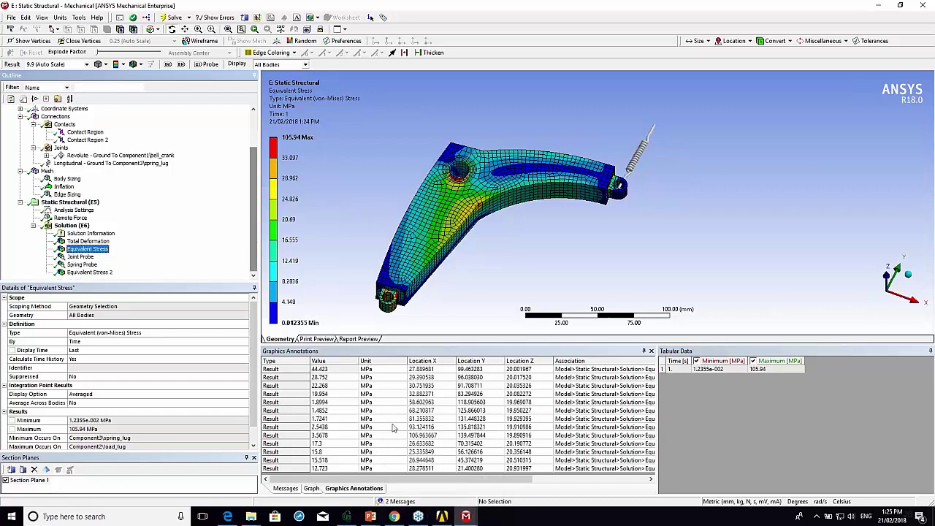
left_click(443, 517)
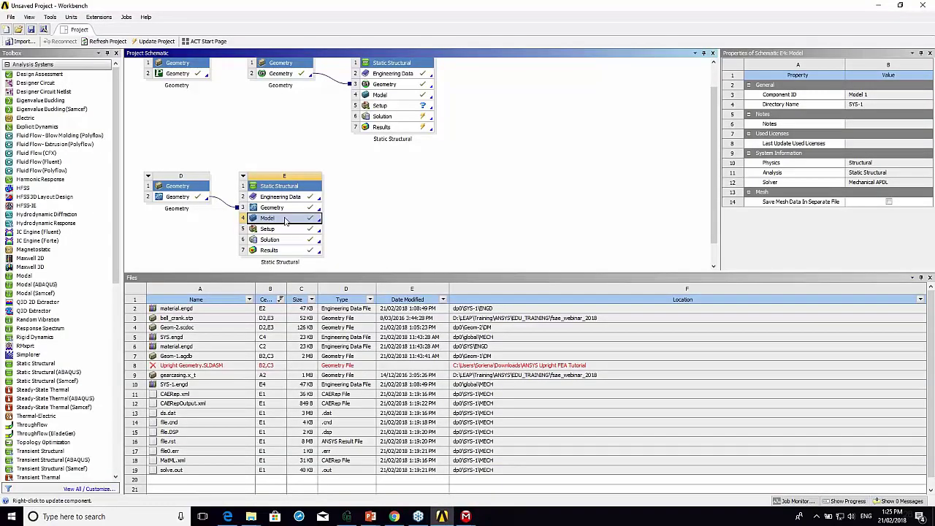
left_click(284, 228)
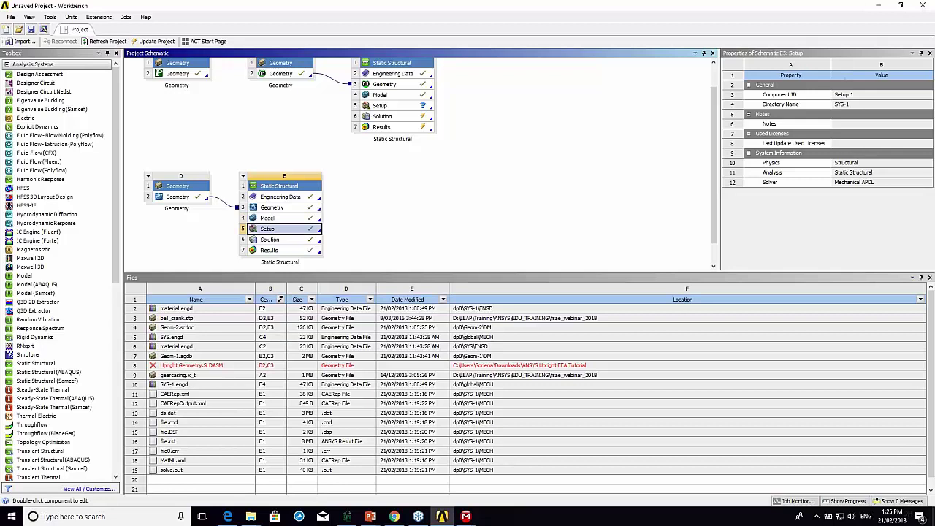
right_click(282, 232)
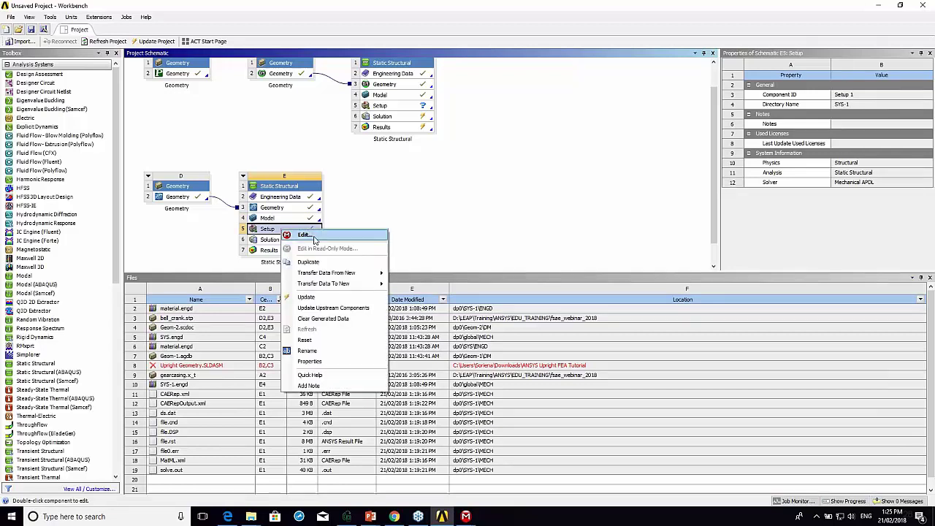
left_click(319, 263)
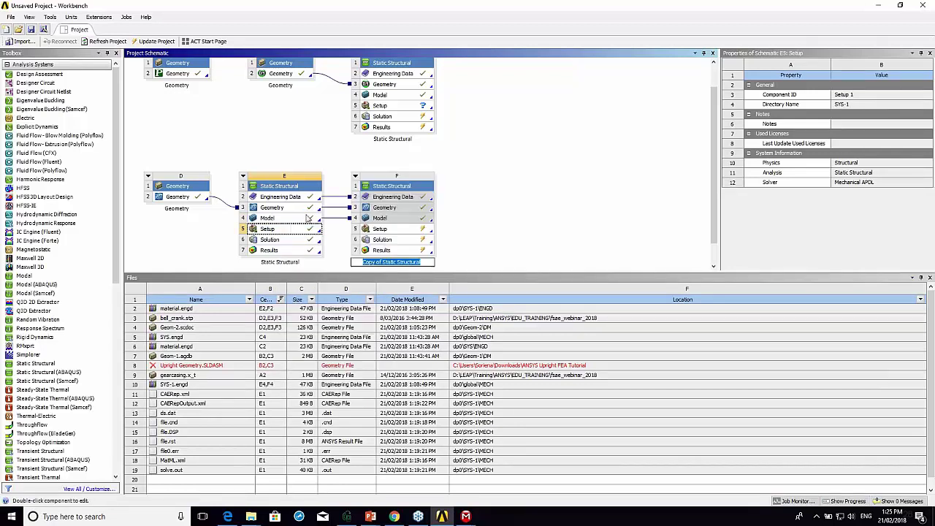
key("Return")
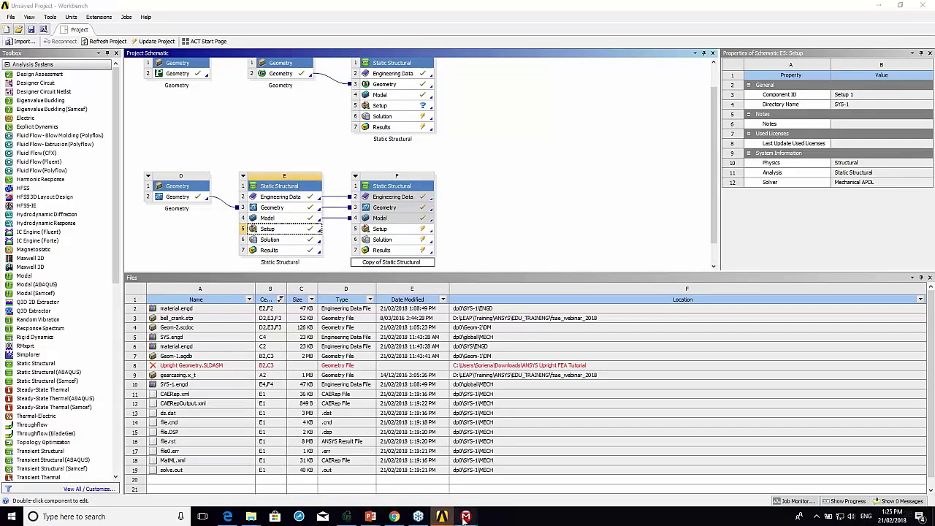
mouse_move(464, 519)
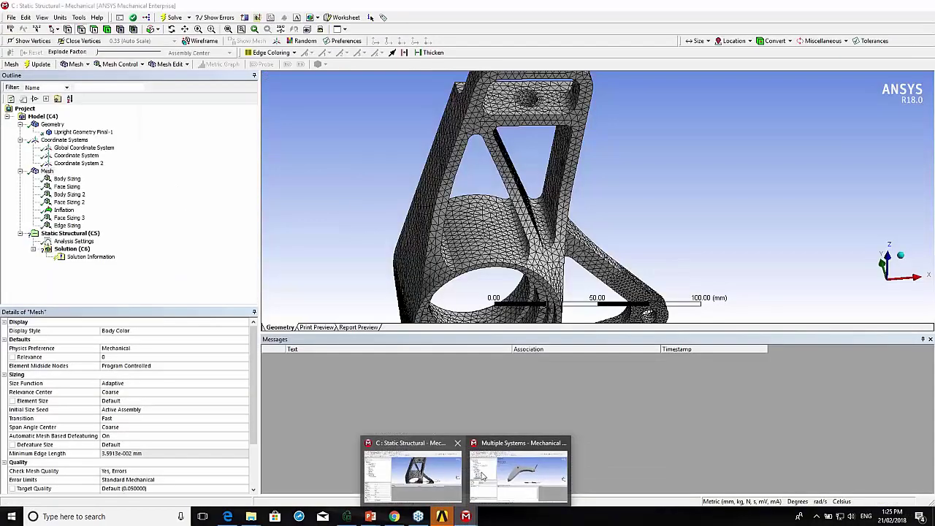
left_click(497, 471)
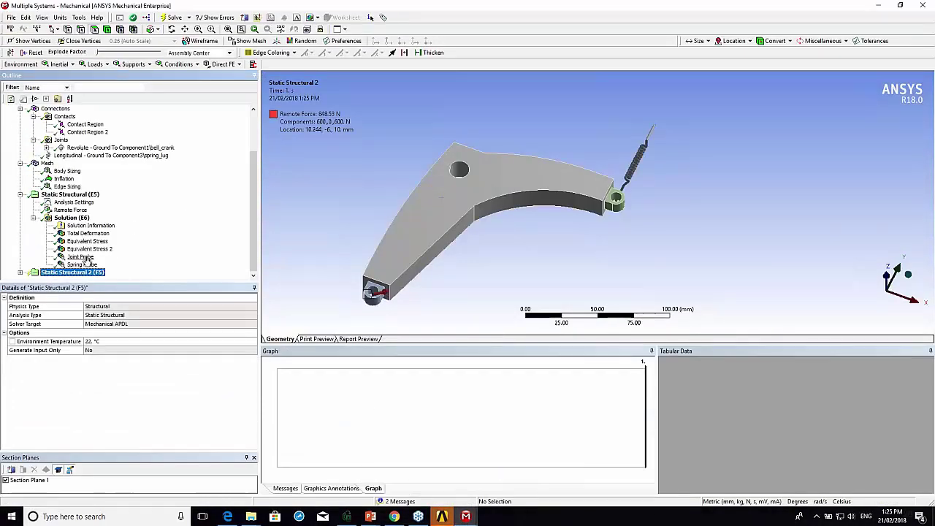
In Static Structural 2's Remote Force table, change the final Z force from 600 to 0 N and X from 600 to 1200 N.
left_click(21, 272)
left_click(49, 267)
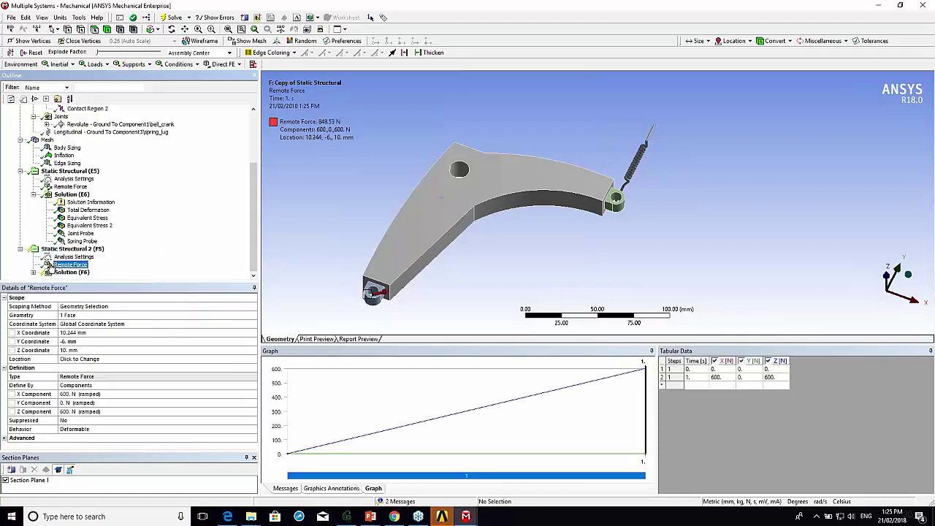
middle_click_drag(475, 281, 502, 246)
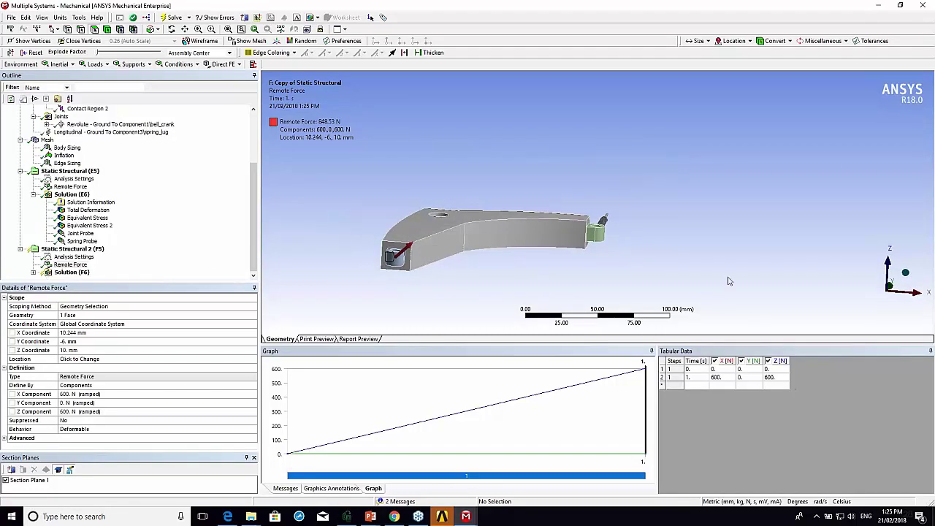
left_click(770, 378)
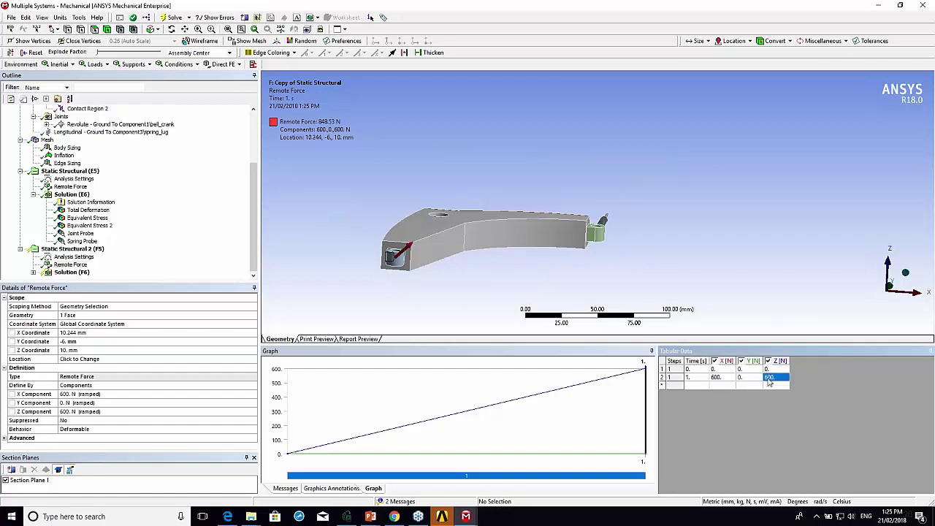
type("0")
key("Return")
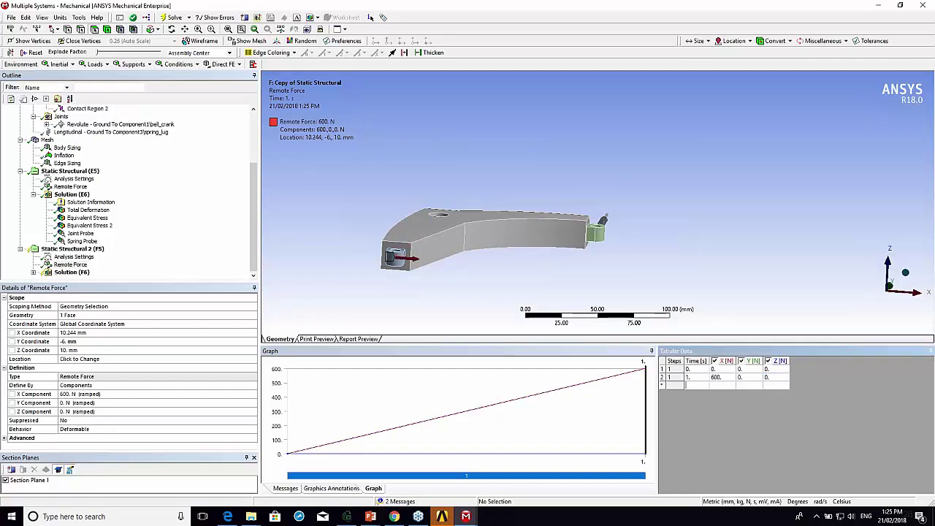
left_click(714, 378)
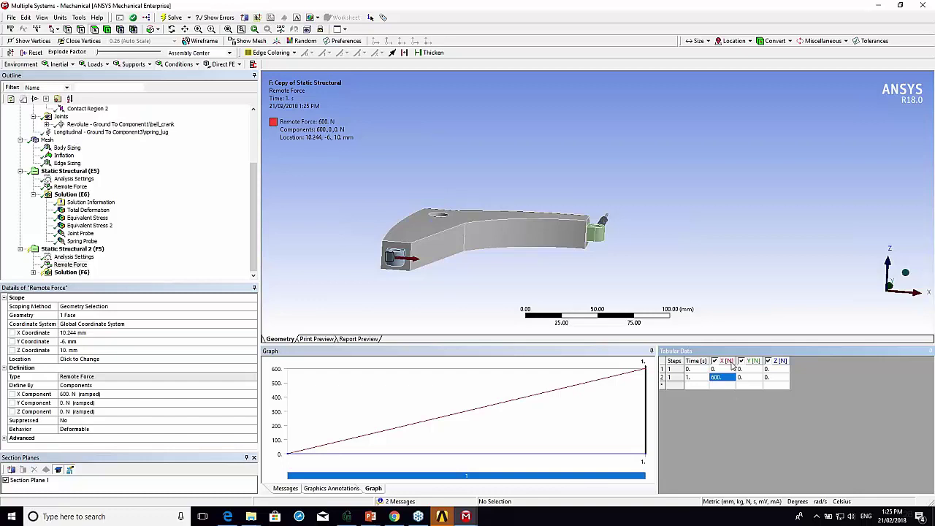
type("1200")
key("Tab")
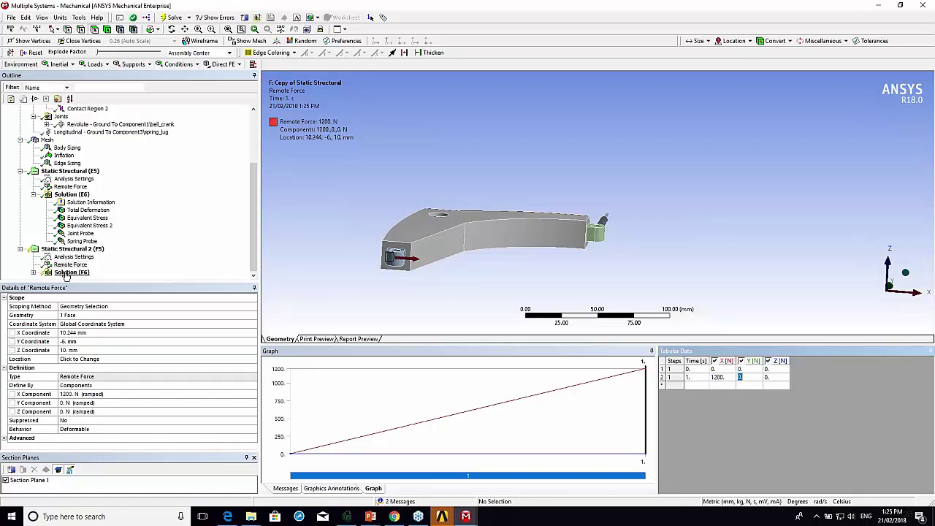
left_click(34, 272)
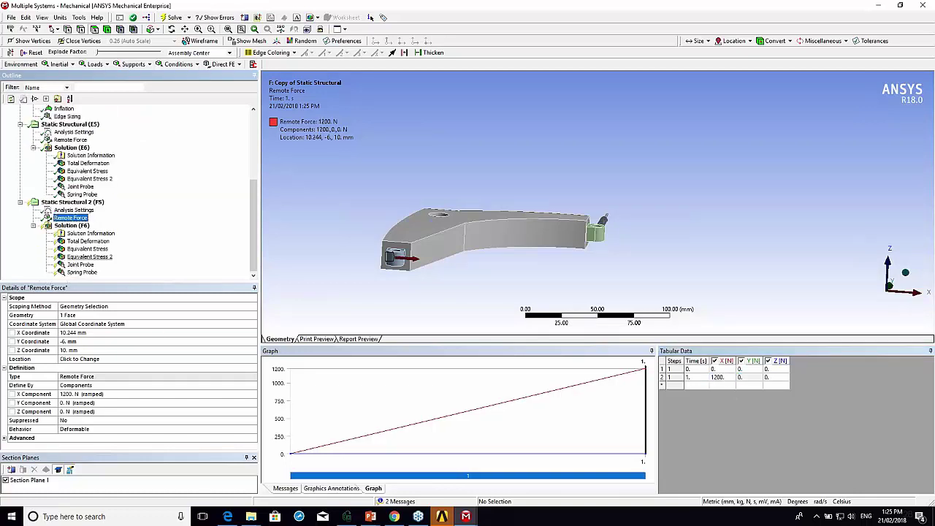
Look over the copied Total Deformation and Equivalent Stress results, then solve Solution (F6).
left_click(62, 245)
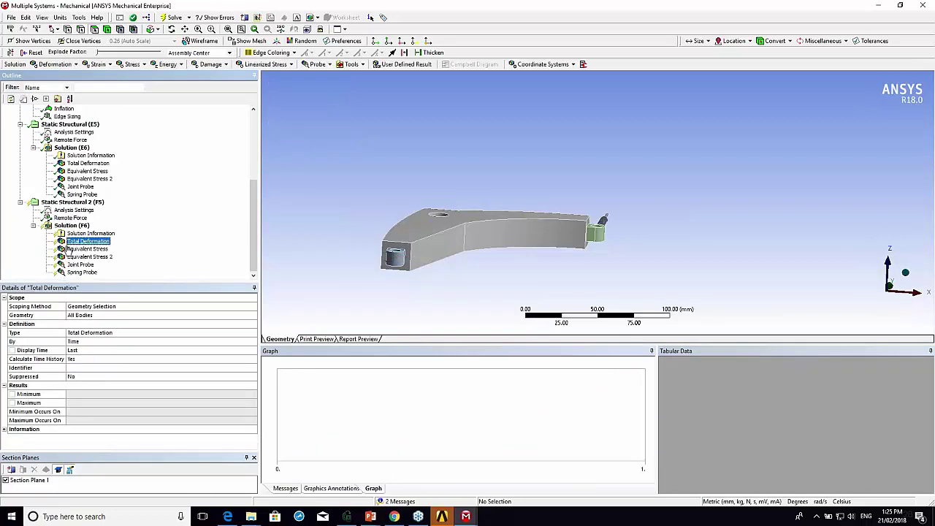
left_click(70, 249)
left_click(73, 258)
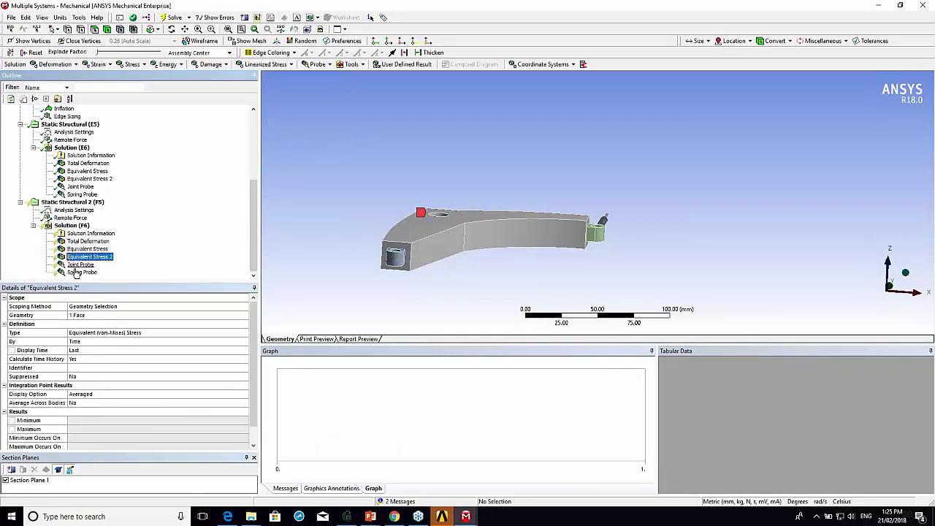
left_click(72, 226)
right_click(69, 226)
left_click(83, 247)
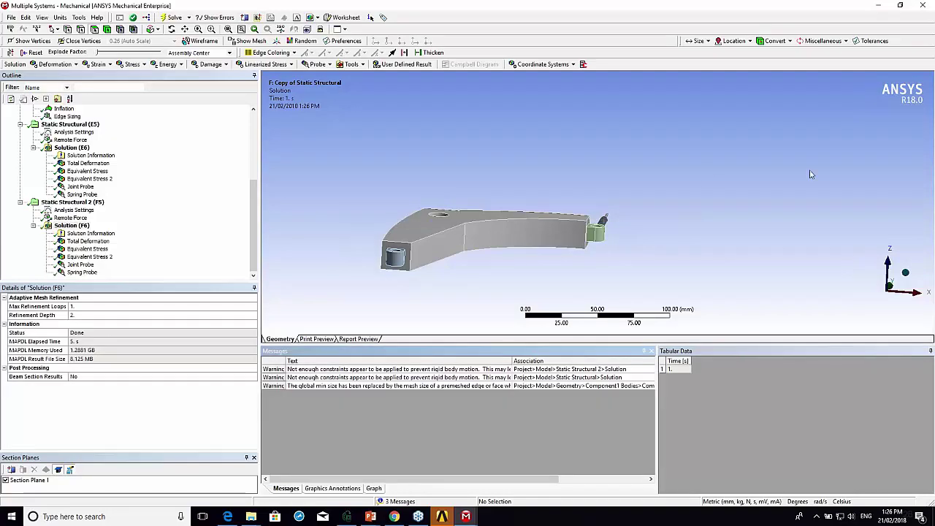
Check the 2.602 mm deformation, 97.654 MPa stress, -1259.8 N spring force and joint reactions.
left_click(77, 241)
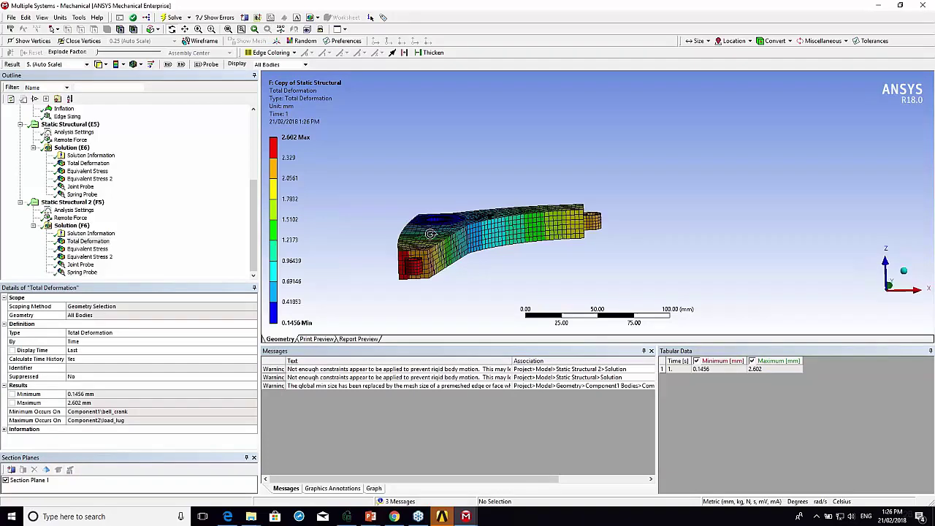
left_click(83, 249)
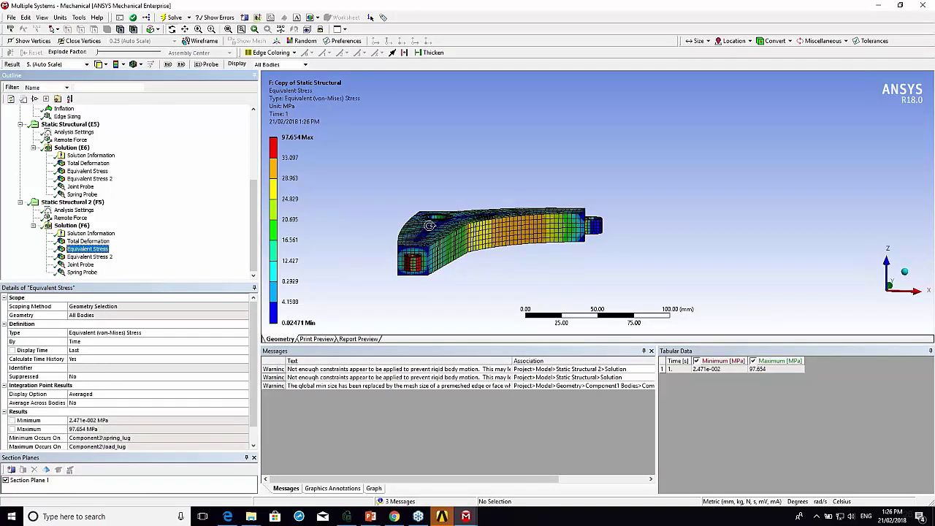
left_click_drag(429, 226, 484, 246)
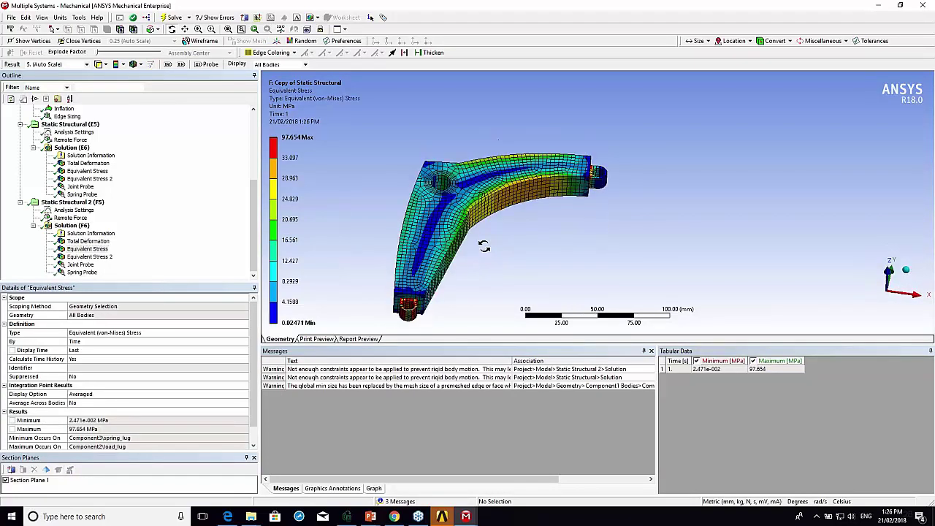
left_click(82, 273)
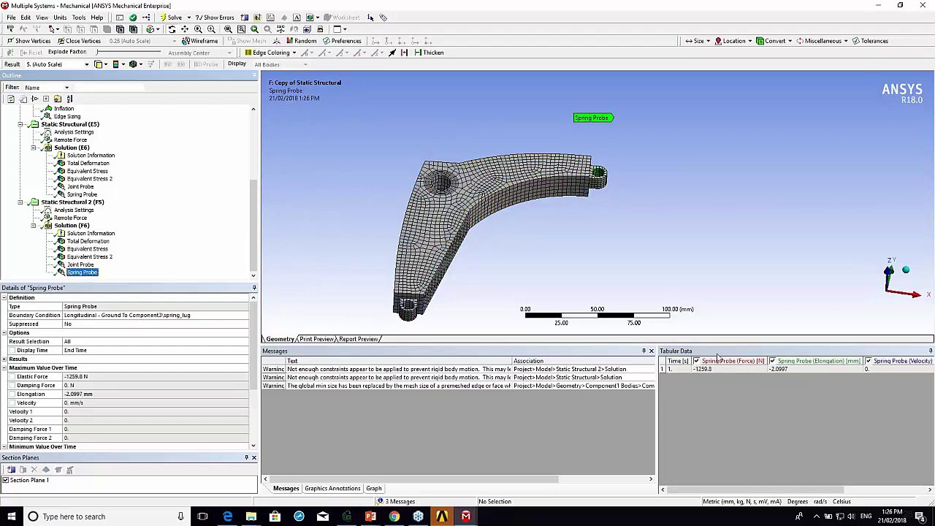
left_click(76, 264)
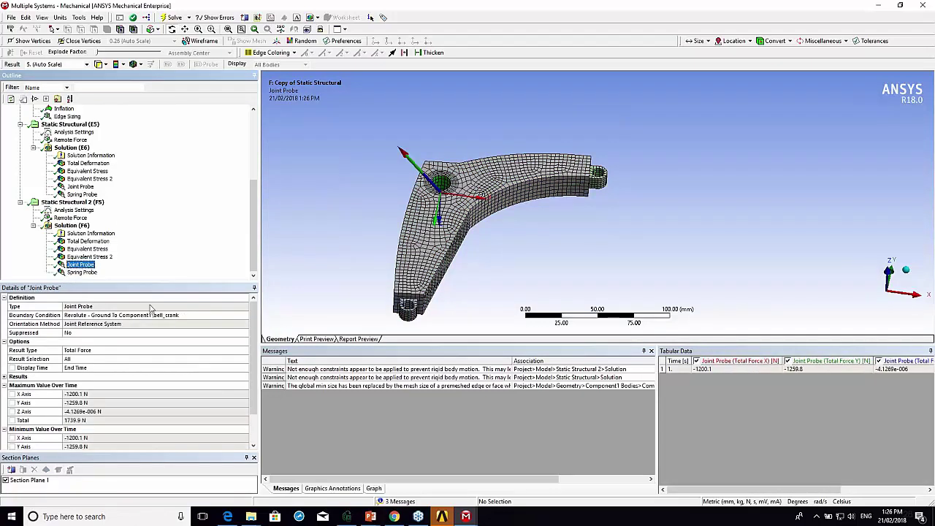
left_click(83, 273)
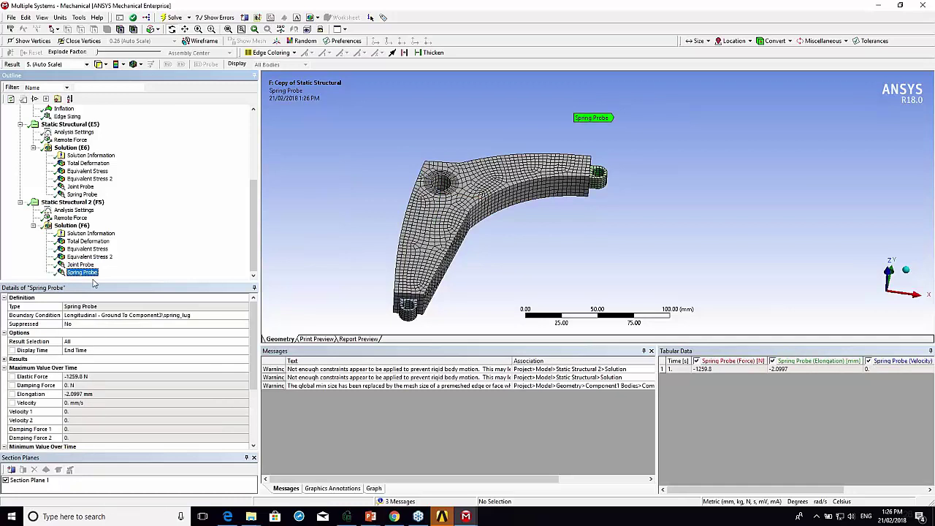